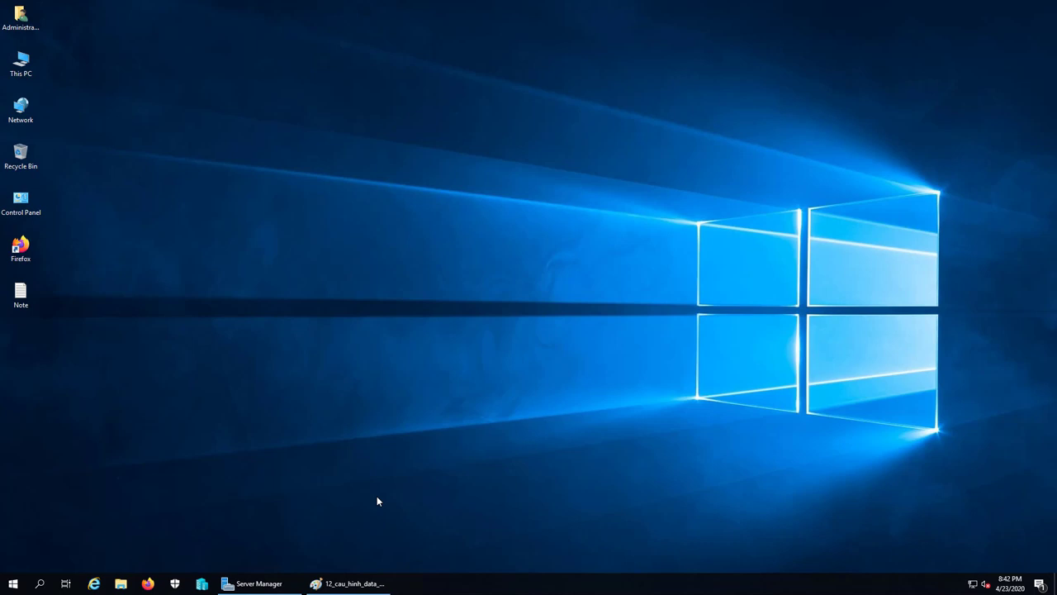
# Launch Hyper-V Manager from the taskbar icon.
pyautogui.click(202, 584)
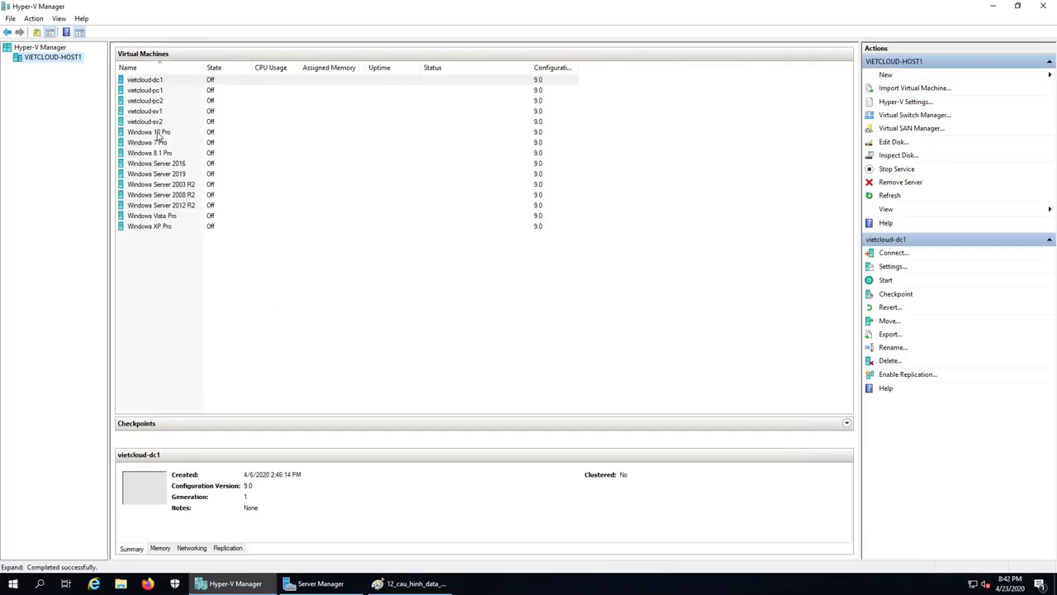
# Revert vietcloud-sv1 to its previous checkpoint, confirm the revert, and start the VM.
pyautogui.click(148, 111)
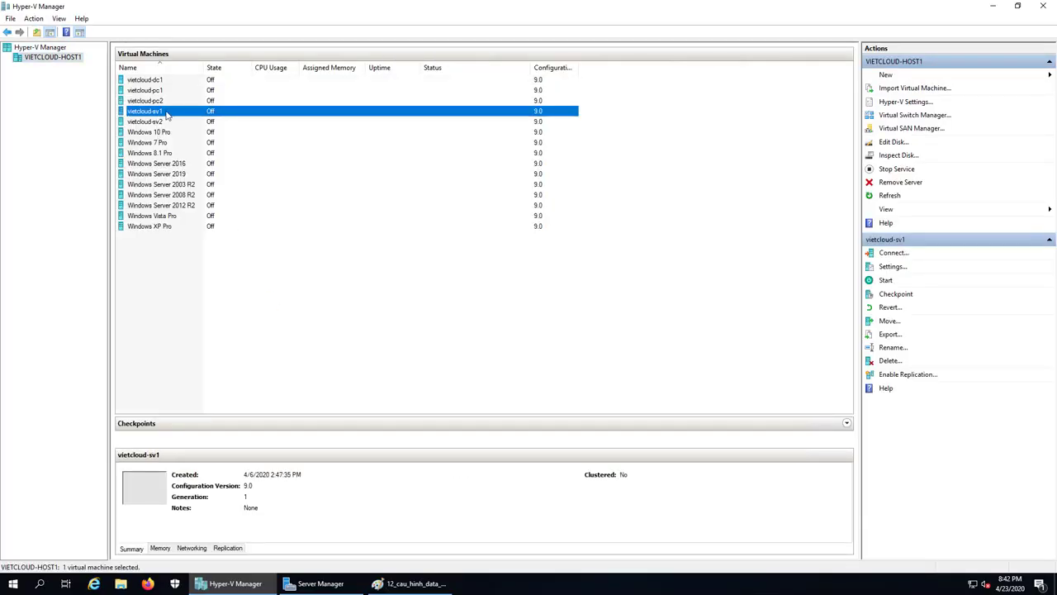
pyautogui.rightClick(166, 113)
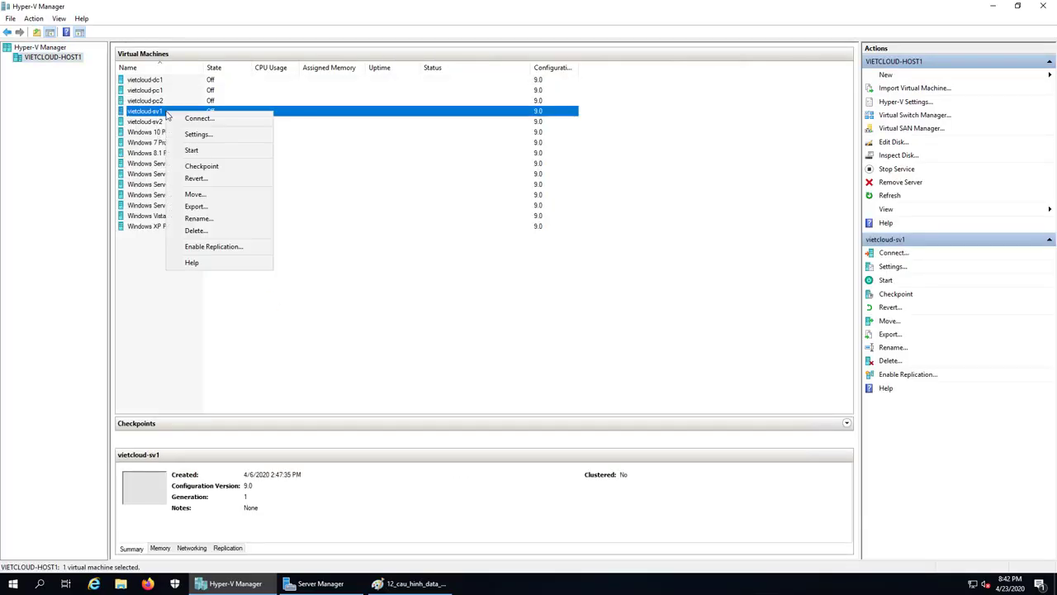
pyautogui.click(199, 183)
pyautogui.click(541, 304)
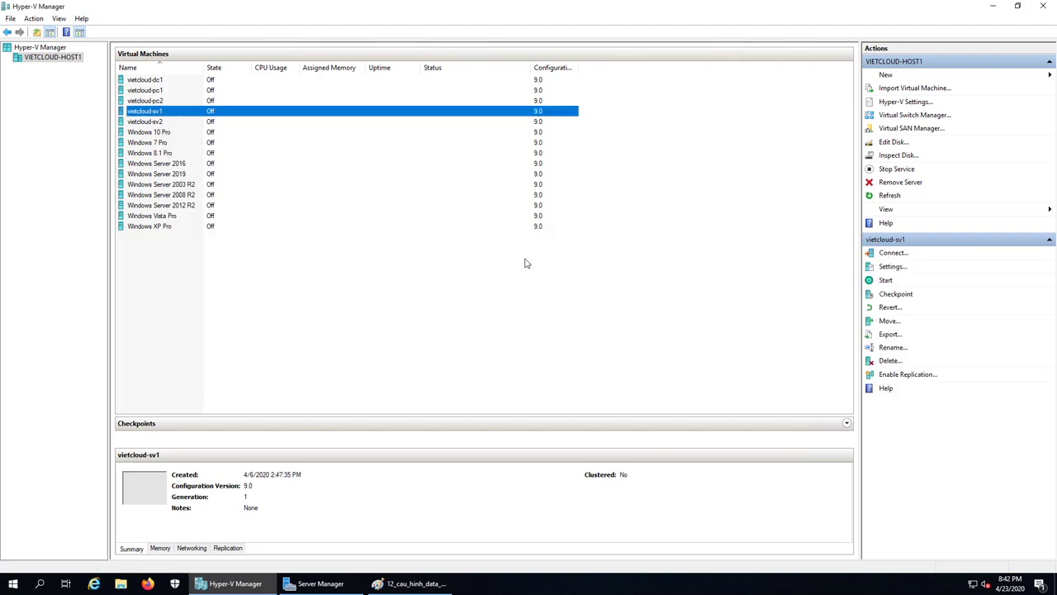
pyautogui.rightClick(166, 114)
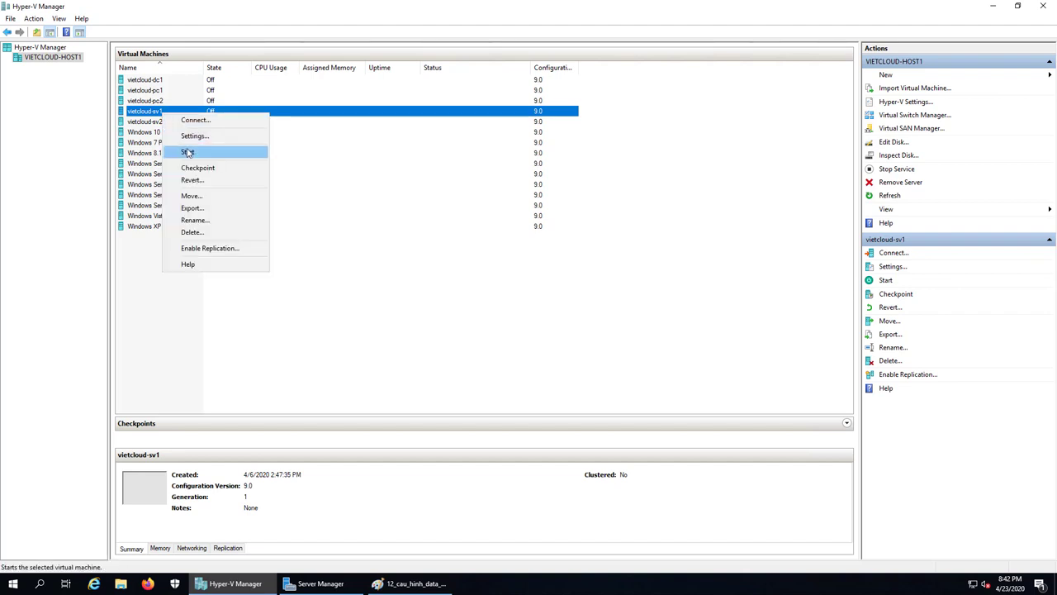
pyautogui.click(188, 152)
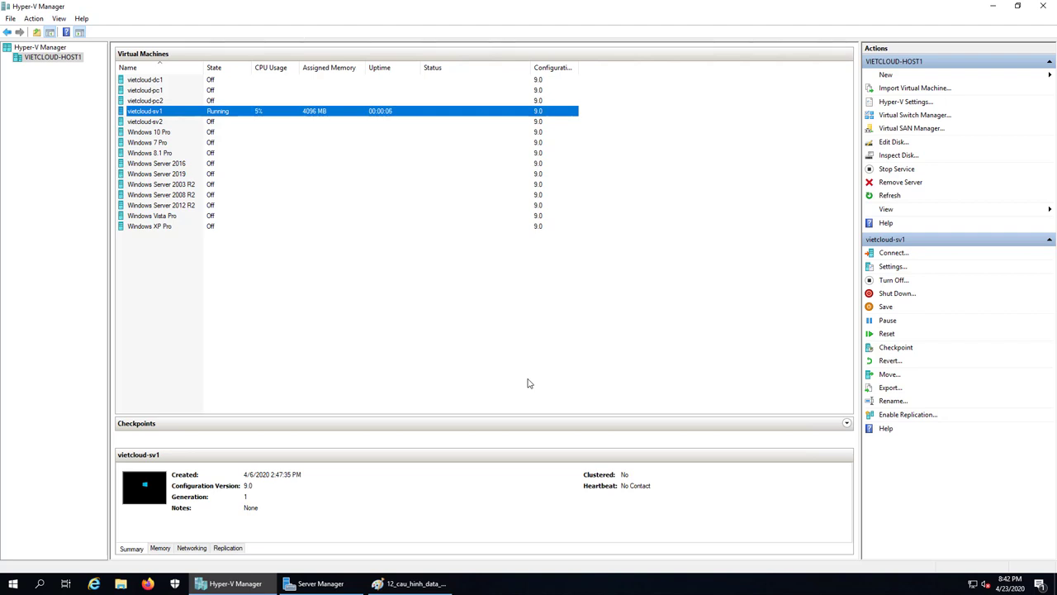
# Connect to vietcloud-sv1's console and sign in as Administrator with the account password.
pyautogui.doubleClick(287, 118)
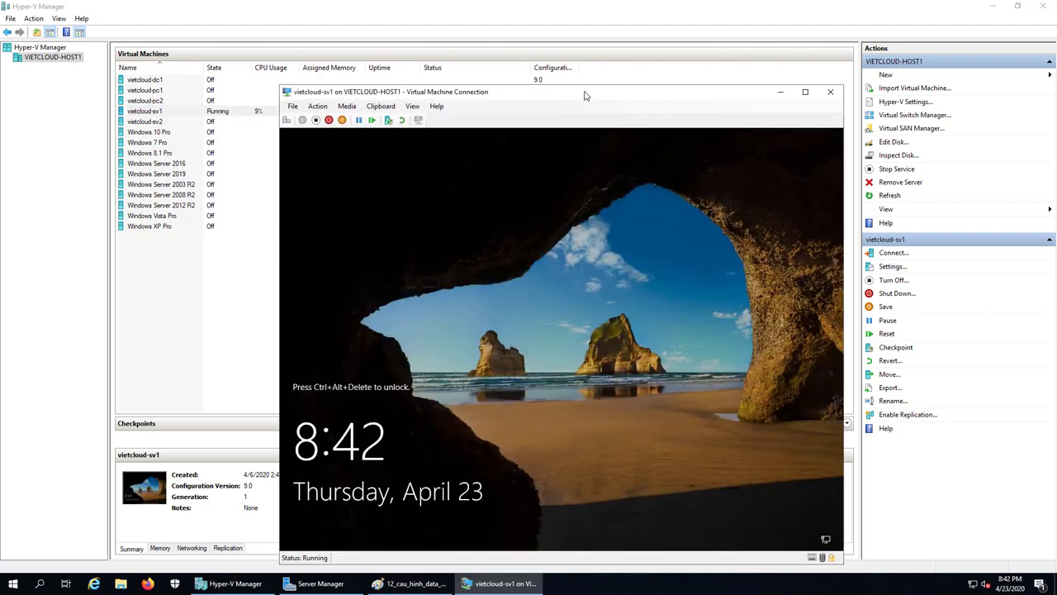
pyautogui.moveTo(584, 96); pyautogui.dragTo(526, 83)
pyautogui.click(229, 107)
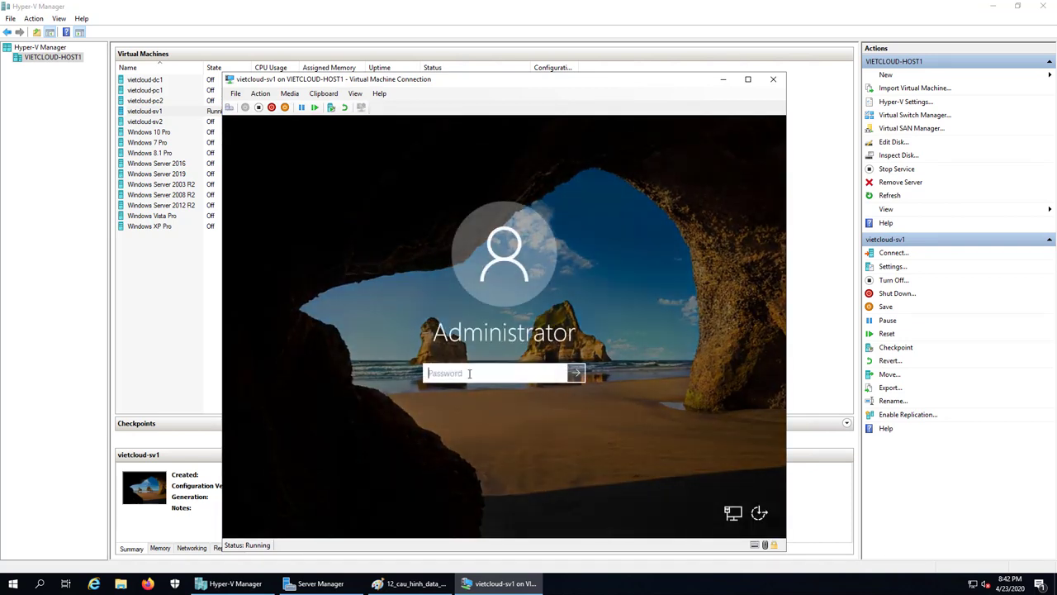
pyautogui.write('*****')
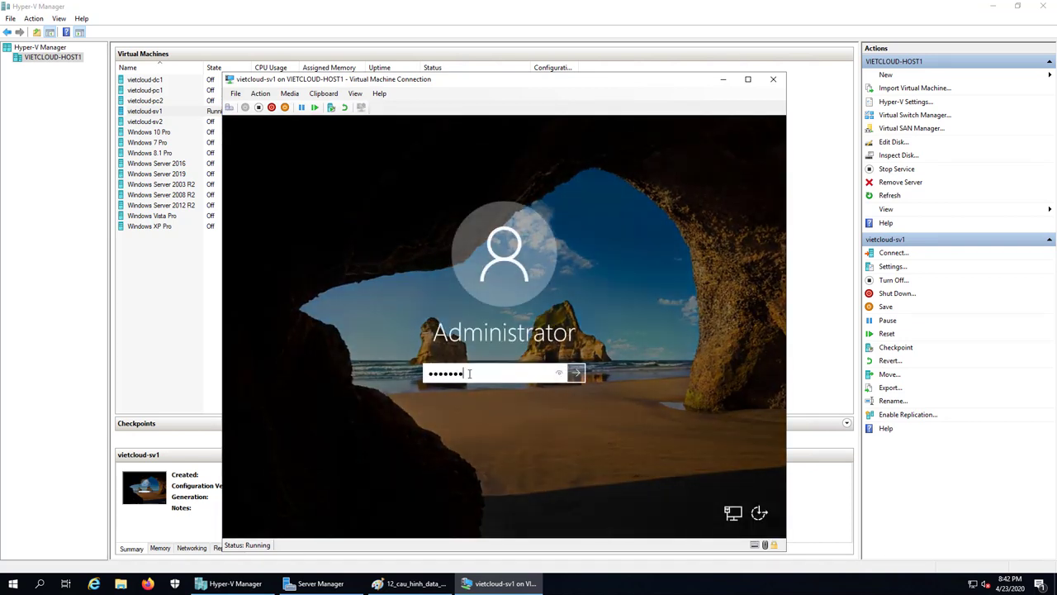
pyautogui.write('*****')
pyautogui.press('Return')
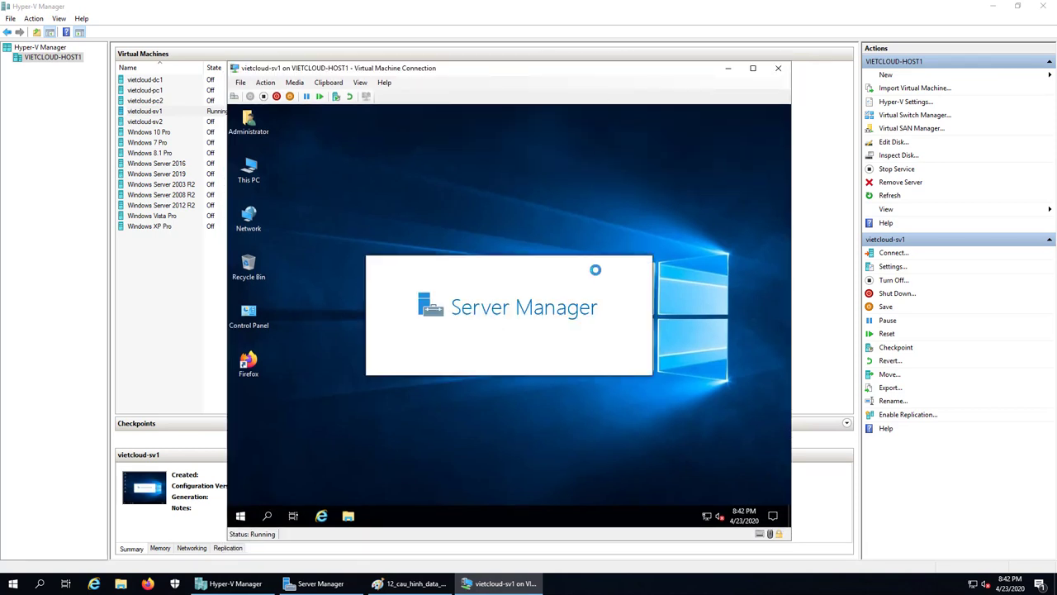
# Open This PC in the VM and inspect the OS (C:) and DVD (D:) drives.
pyautogui.doubleClick(250, 169)
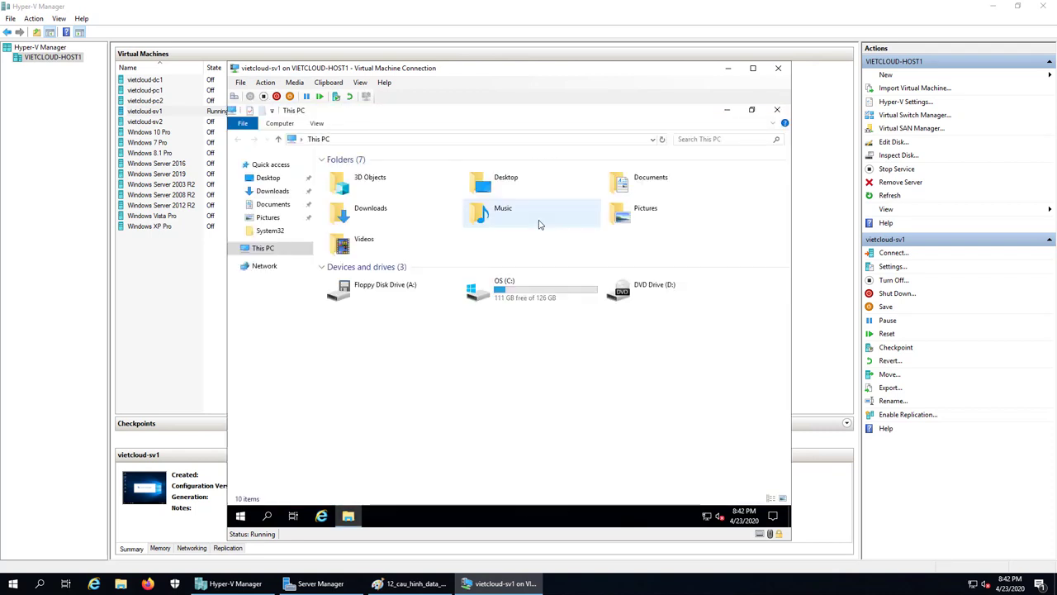
pyautogui.click(514, 291)
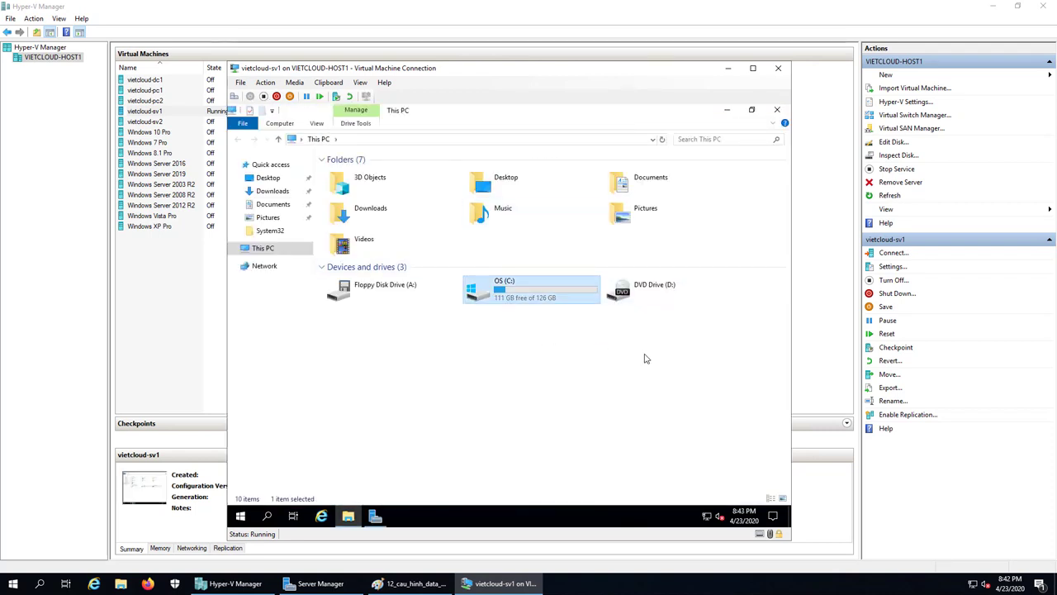
pyautogui.click(657, 289)
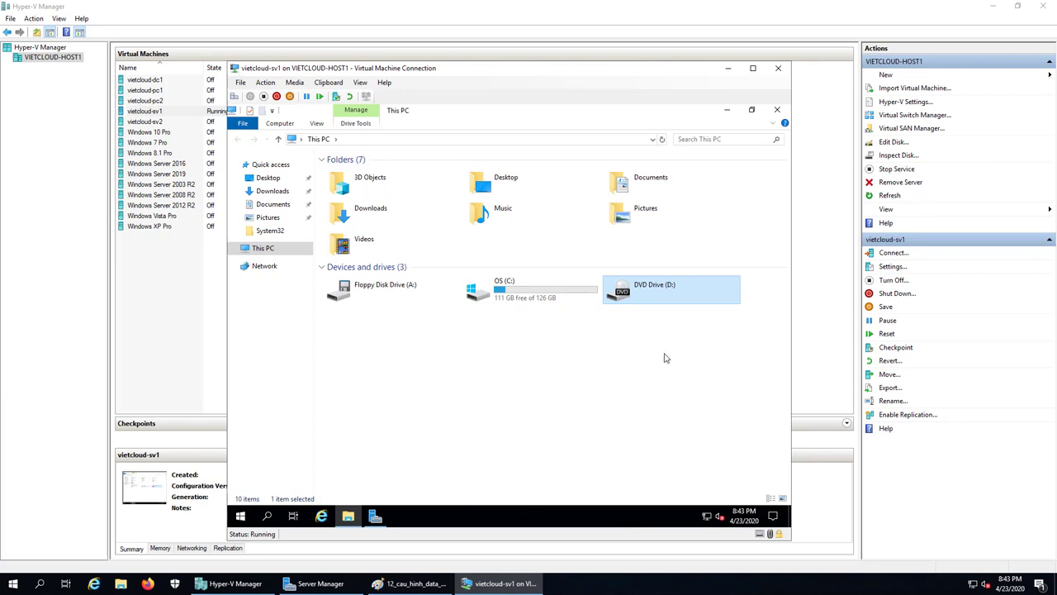
pyautogui.click(597, 364)
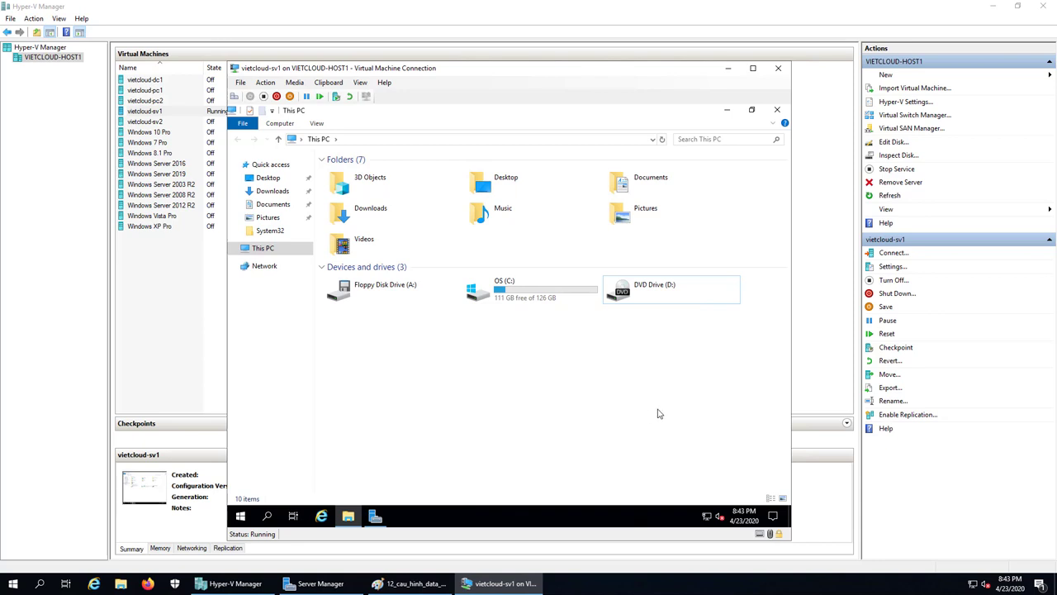
pyautogui.click(776, 110)
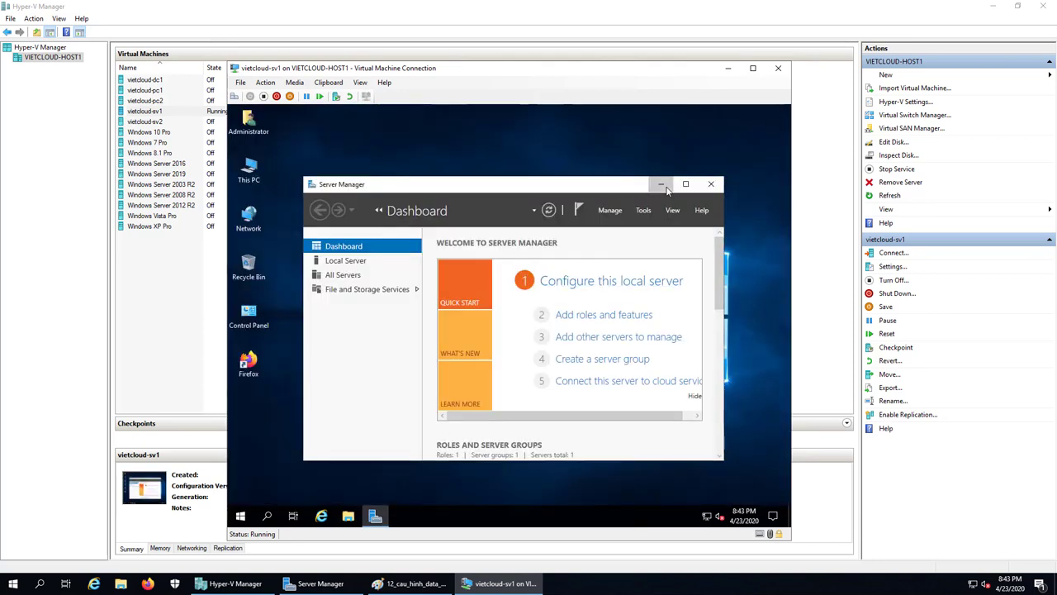
# Minimize Server Manager, recheck the C: and D: drives in This PC, then bring up Start.
pyautogui.click(660, 183)
pyautogui.doubleClick(249, 169)
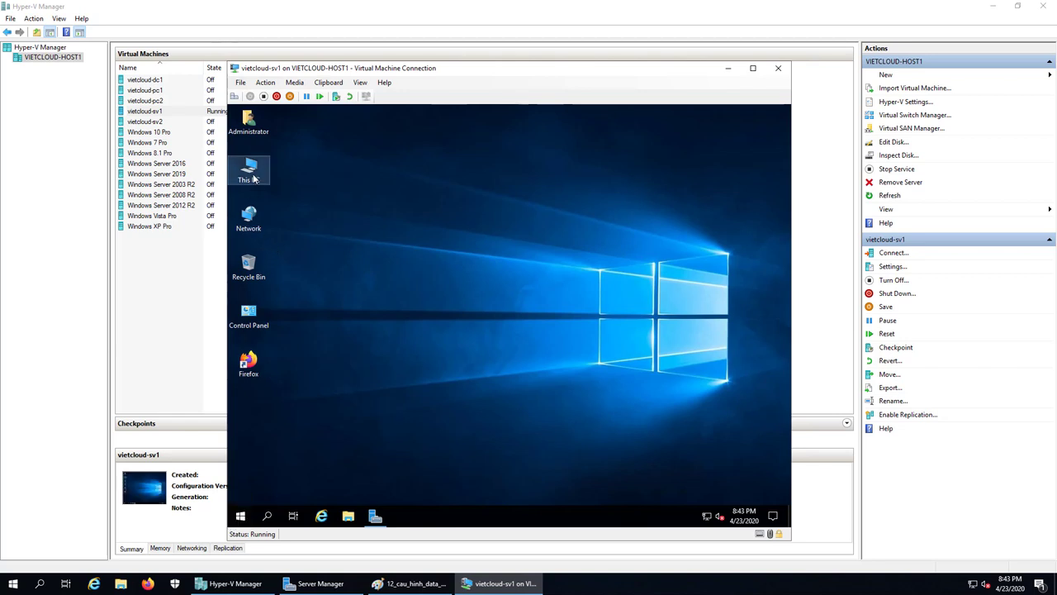
pyautogui.click(511, 307)
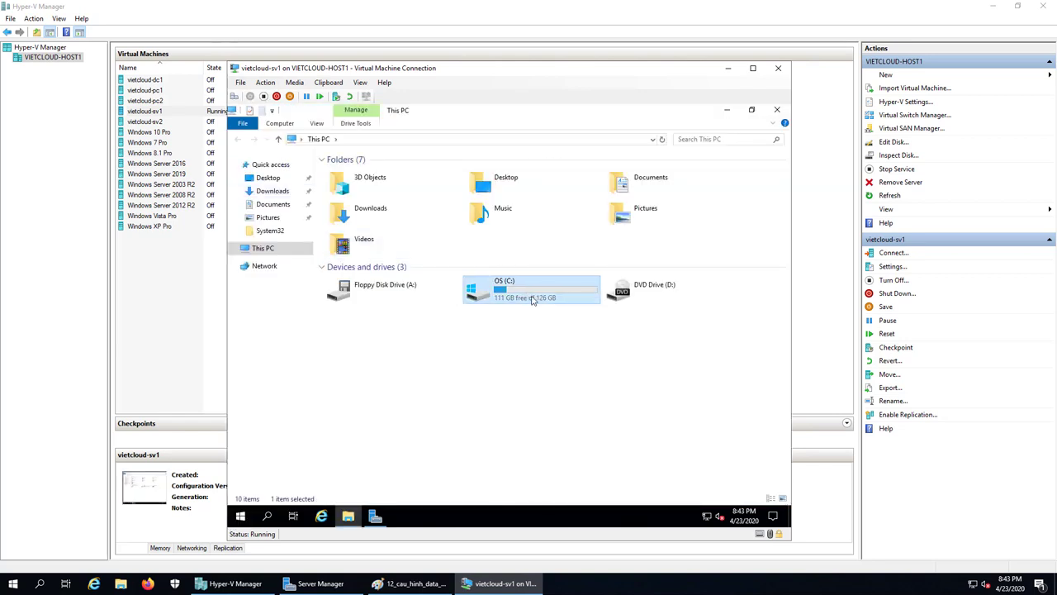
pyautogui.click(667, 301)
pyautogui.click(600, 366)
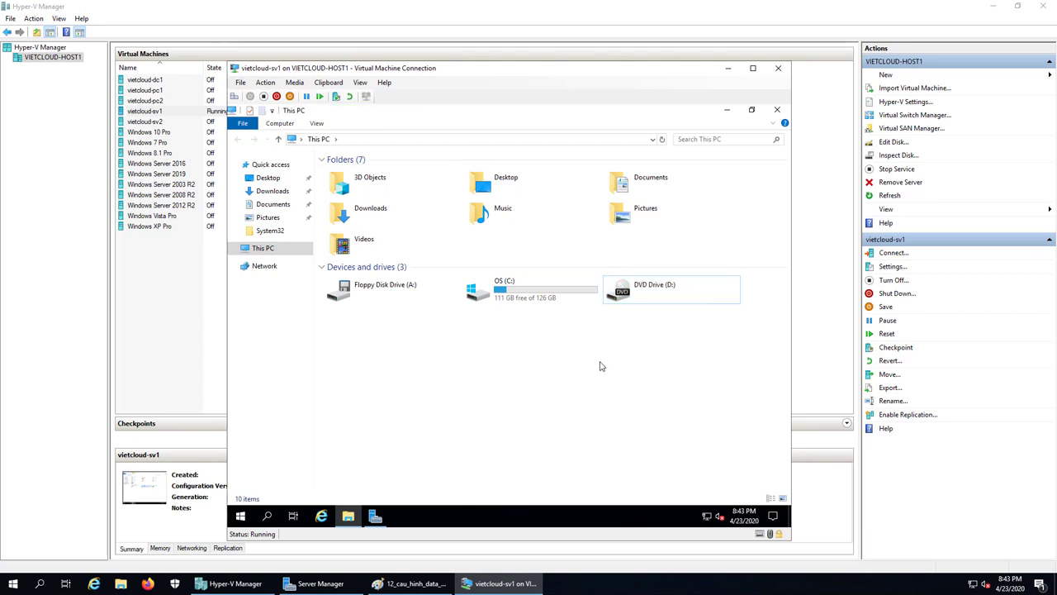
pyautogui.click(776, 110)
pyautogui.click(240, 516)
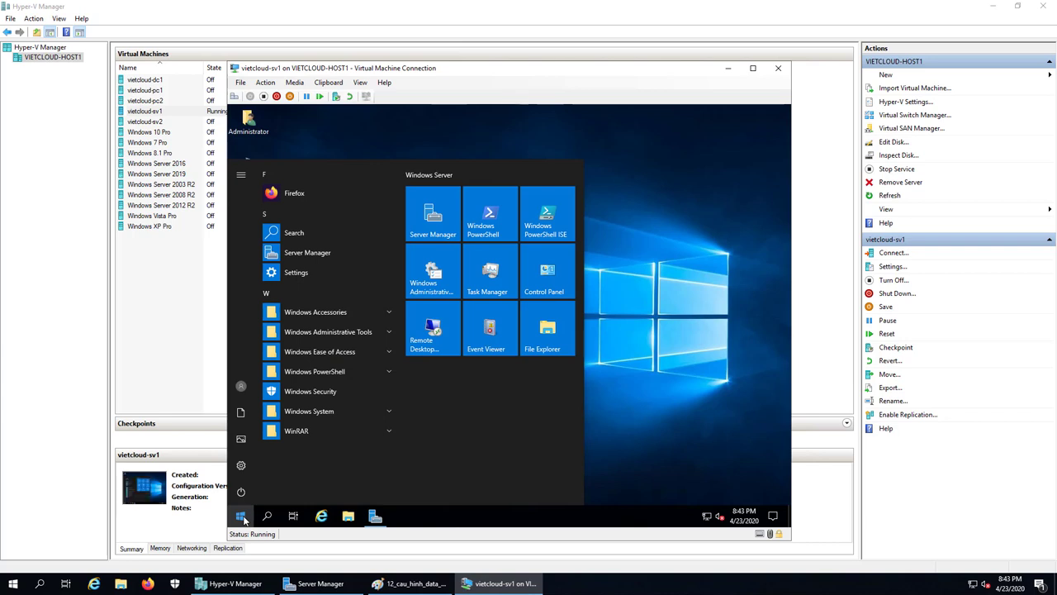
# Shut down vietcloud-sv1 via Start > Power > Shut down, keeping the default reason.
pyautogui.click(241, 492)
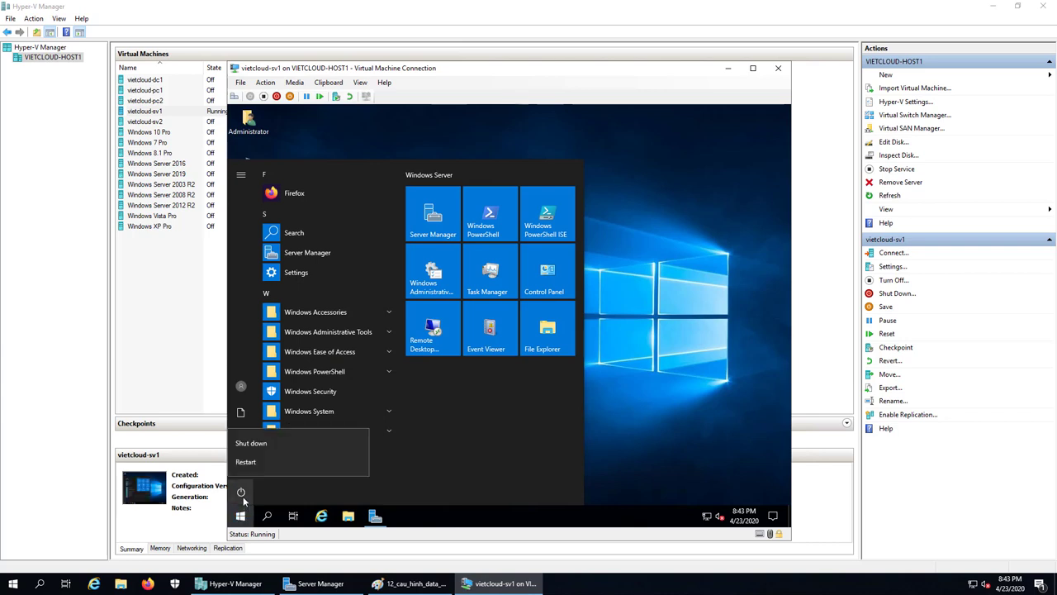
pyautogui.click(262, 439)
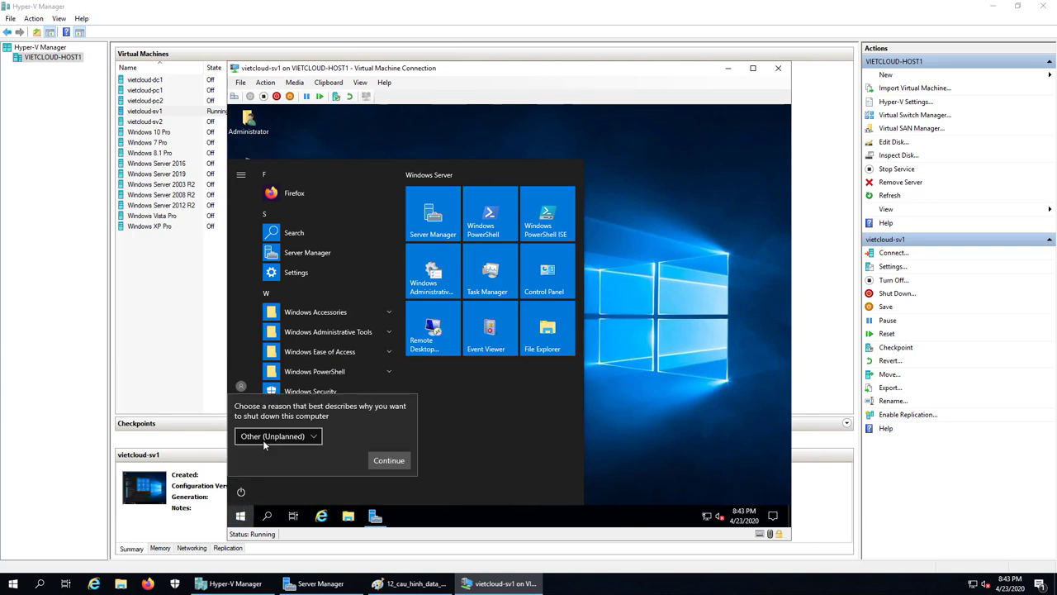
pyautogui.click(389, 460)
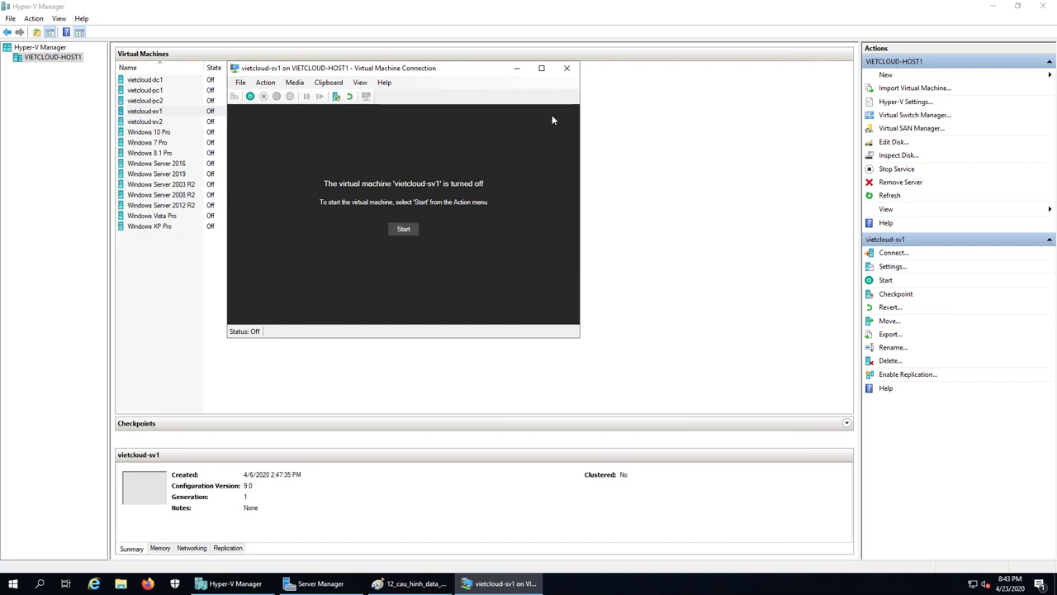
# In vietcloud-sv1's settings, add a Hard Drive to the SCSI Controller and start a new virtual disk.
pyautogui.click(516, 68)
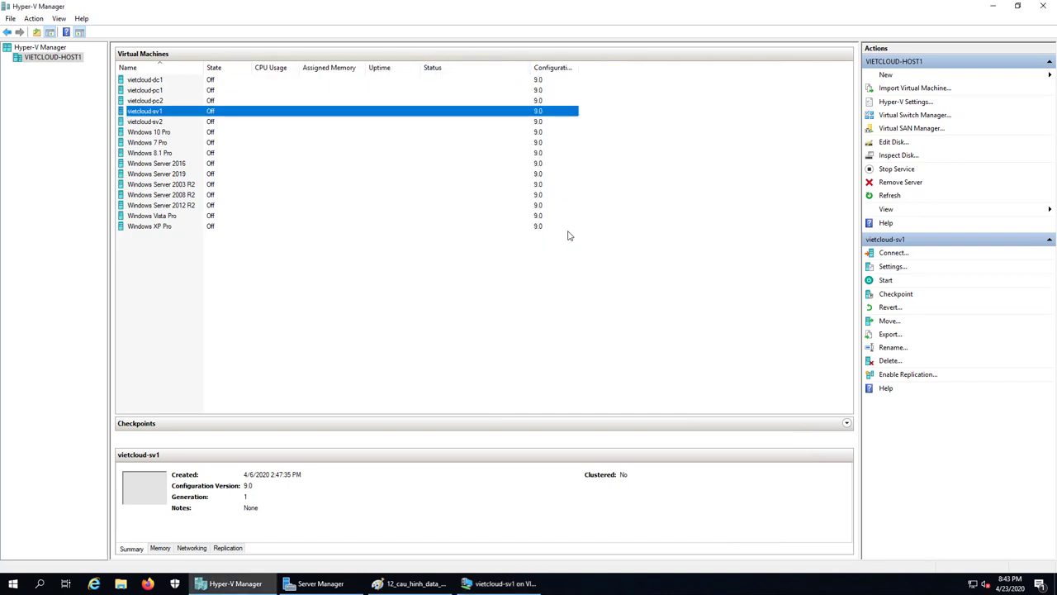
pyautogui.rightClick(151, 113)
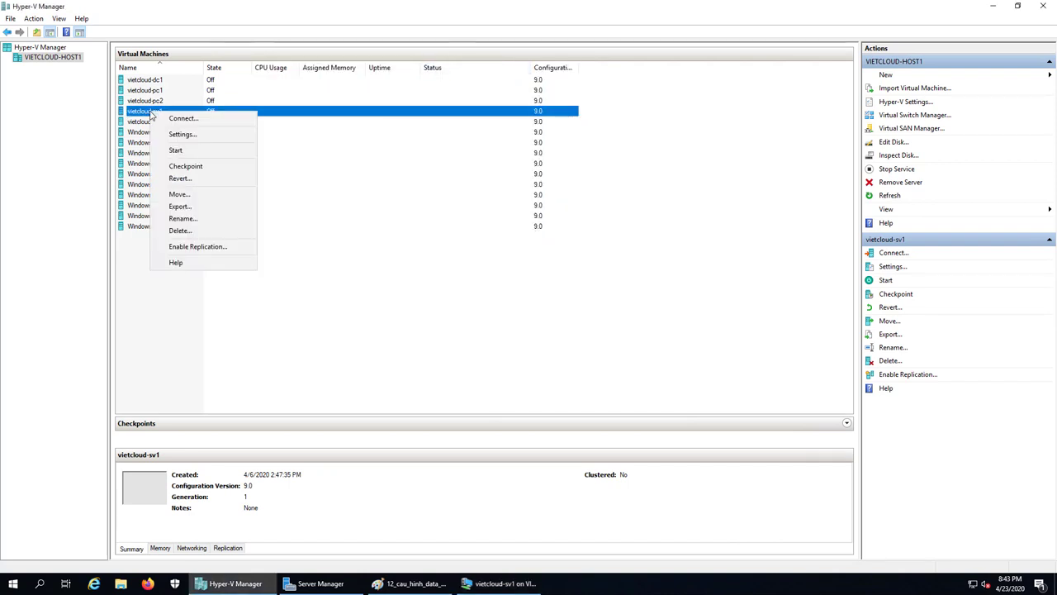
pyautogui.click(182, 134)
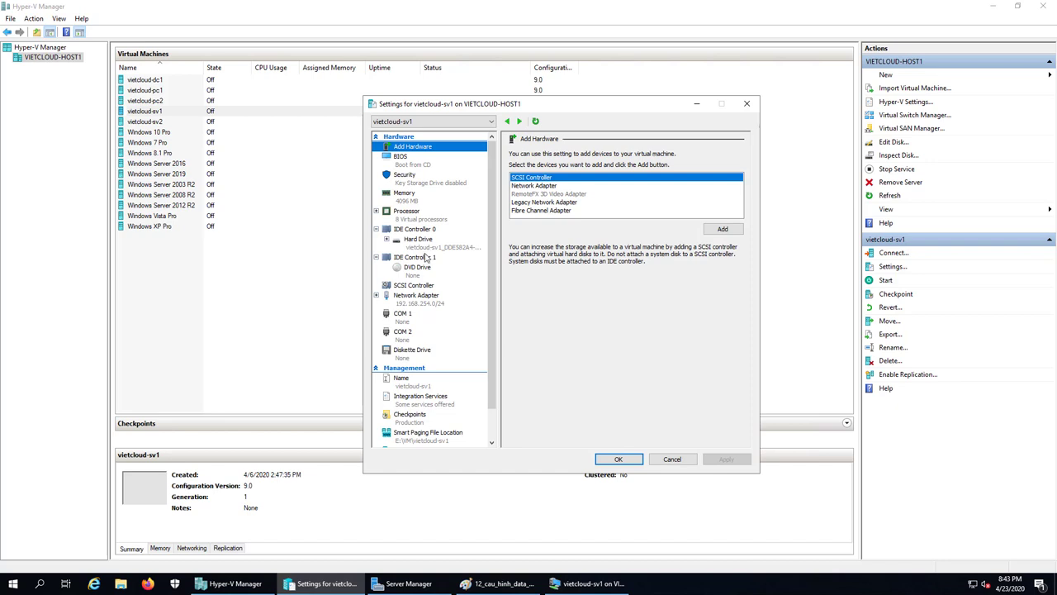
pyautogui.click(417, 285)
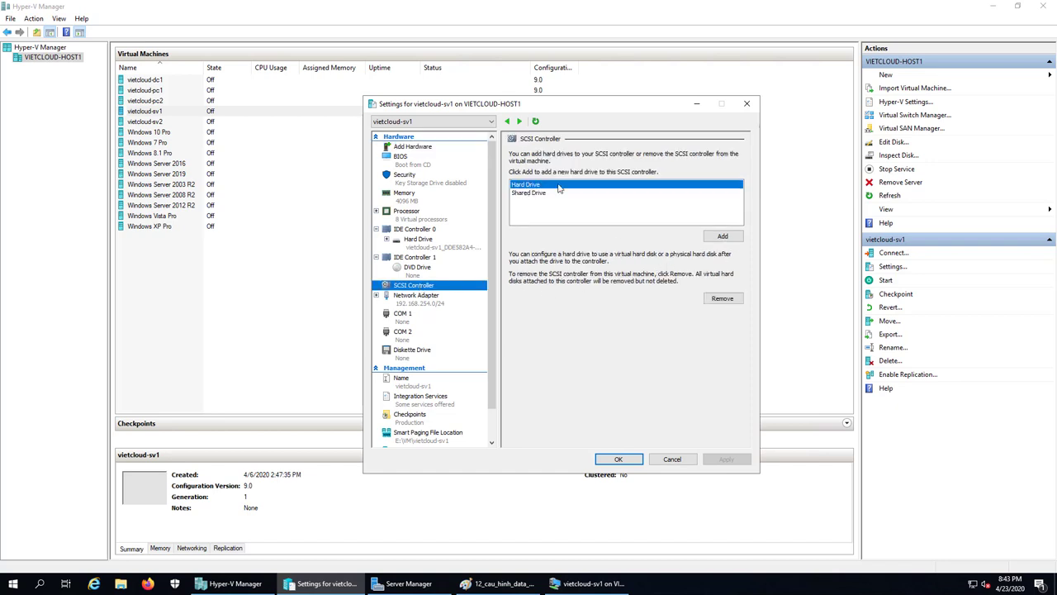
pyautogui.click(726, 238)
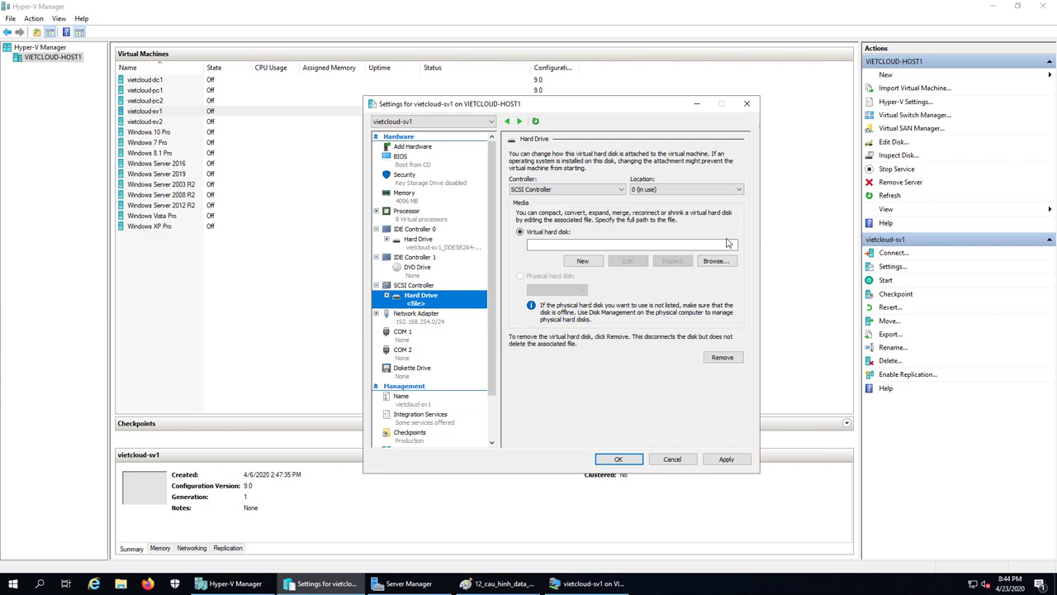
pyautogui.click(583, 261)
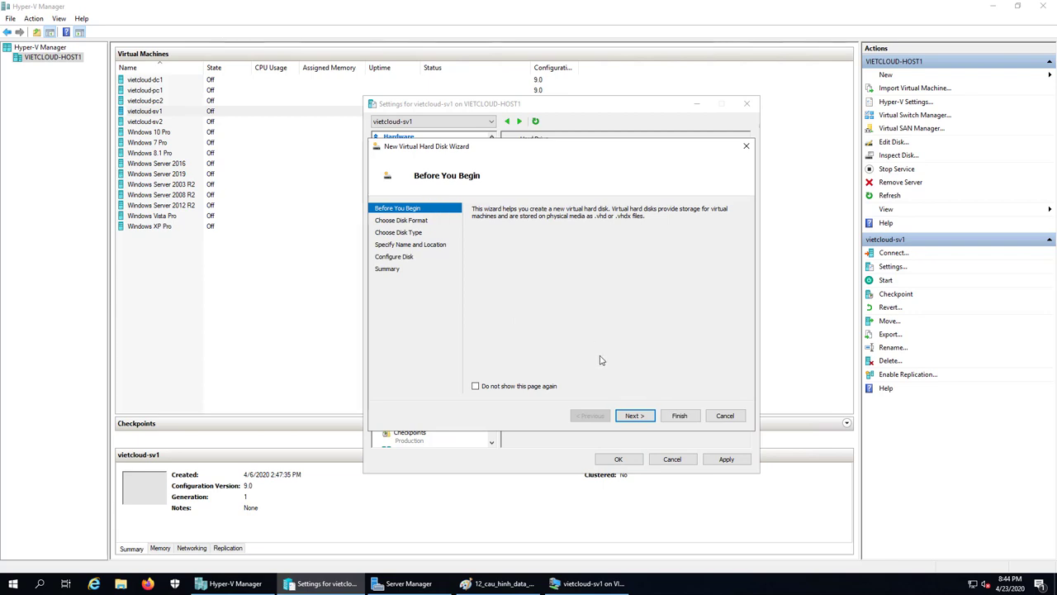
# Keep VHDX format and dynamically expanding type, and name the new disk e.vhdx.
pyautogui.click(634, 415)
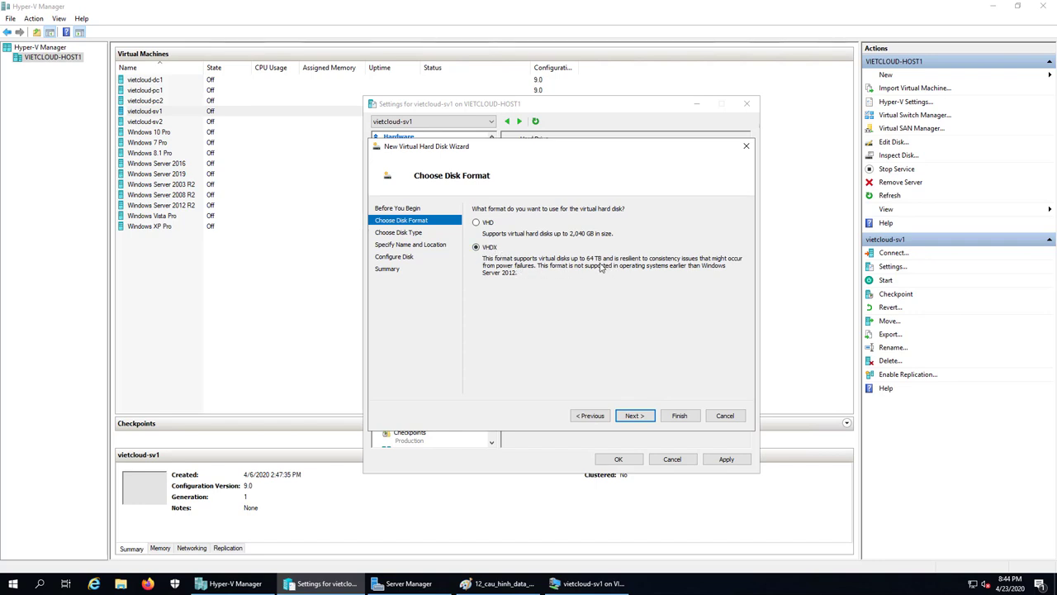
pyautogui.click(633, 415)
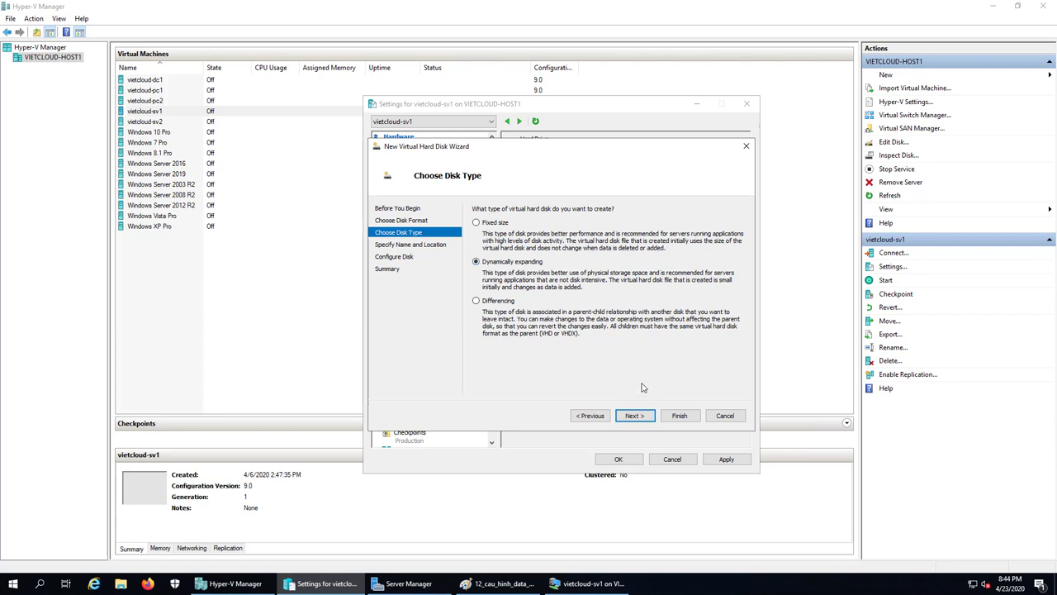
pyautogui.click(635, 413)
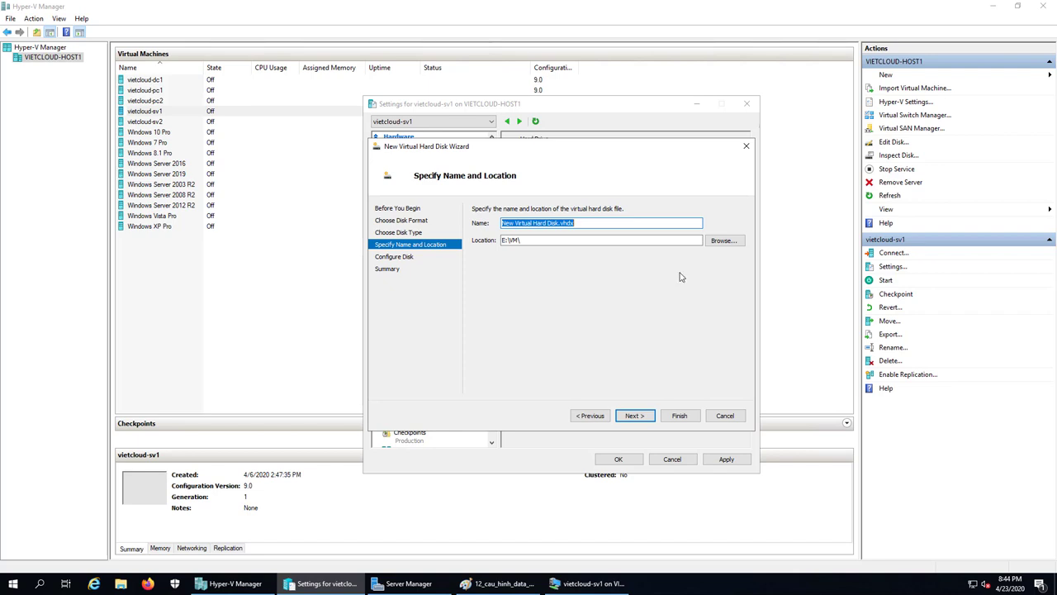
pyautogui.click(558, 223)
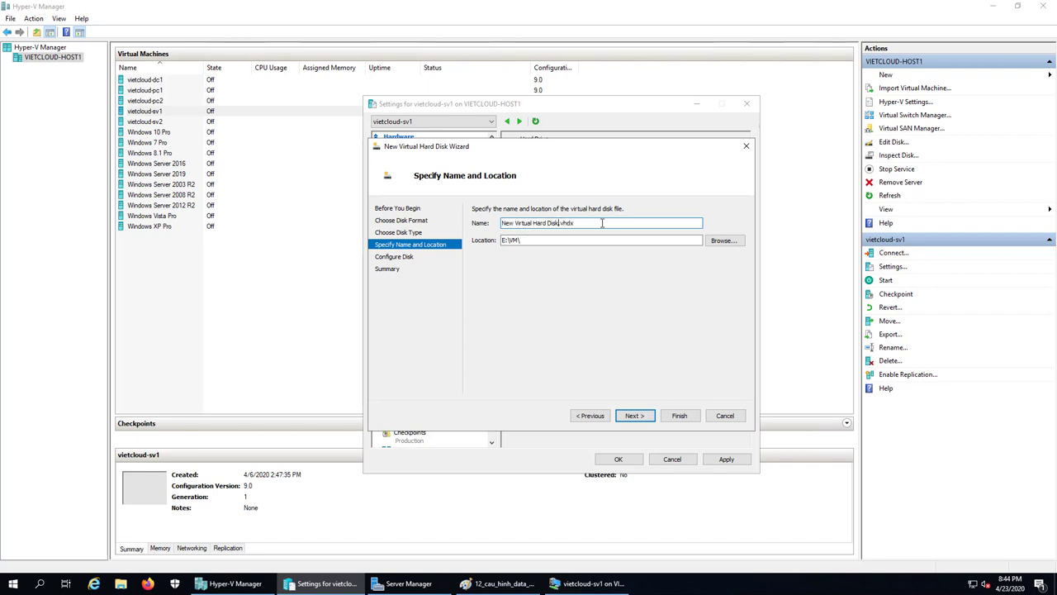
pyautogui.press('BackSpace')
pyautogui.press('BackSpace')
pyautogui.press('BackSpace')
pyautogui.press('BackSpace')
pyautogui.press('BackSpace')
pyautogui.press('BackSpace')
pyautogui.press('BackSpace')
pyautogui.press('BackSpace')
pyautogui.press('BackSpace')
pyautogui.press('BackSpace')
pyautogui.press('BackSpace')
pyautogui.press('BackSpace')
pyautogui.press('BackSpace')
pyautogui.press('BackSpace')
pyautogui.press('BackSpace')
pyautogui.press('BackSpace')
pyautogui.press('BackSpace')
pyautogui.press('BackSpace')
pyautogui.press('BackSpace')
pyautogui.press('BackSpace')
pyautogui.press('BackSpace')
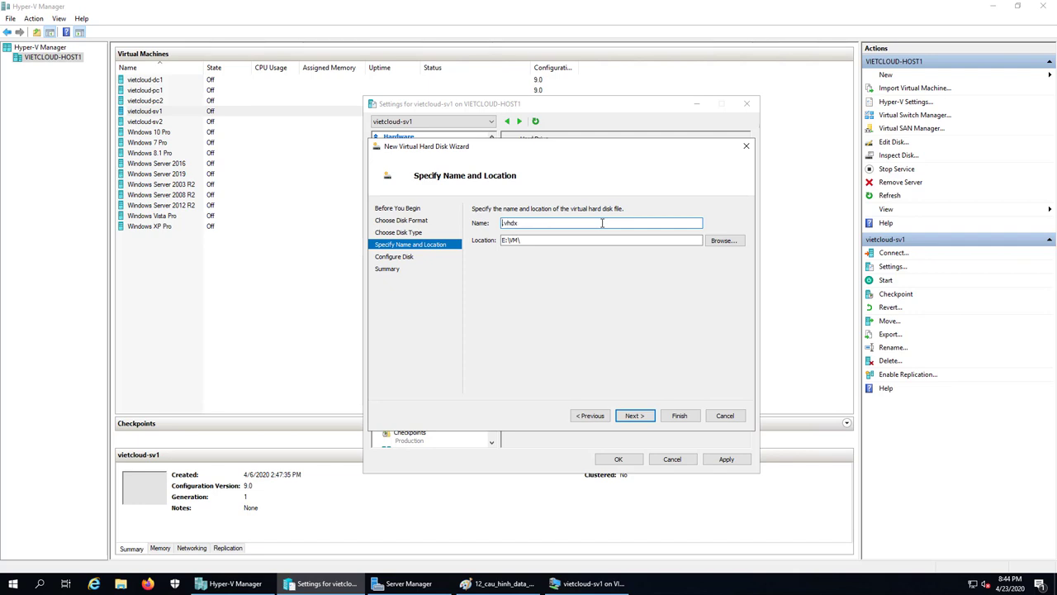
pyautogui.write('e')
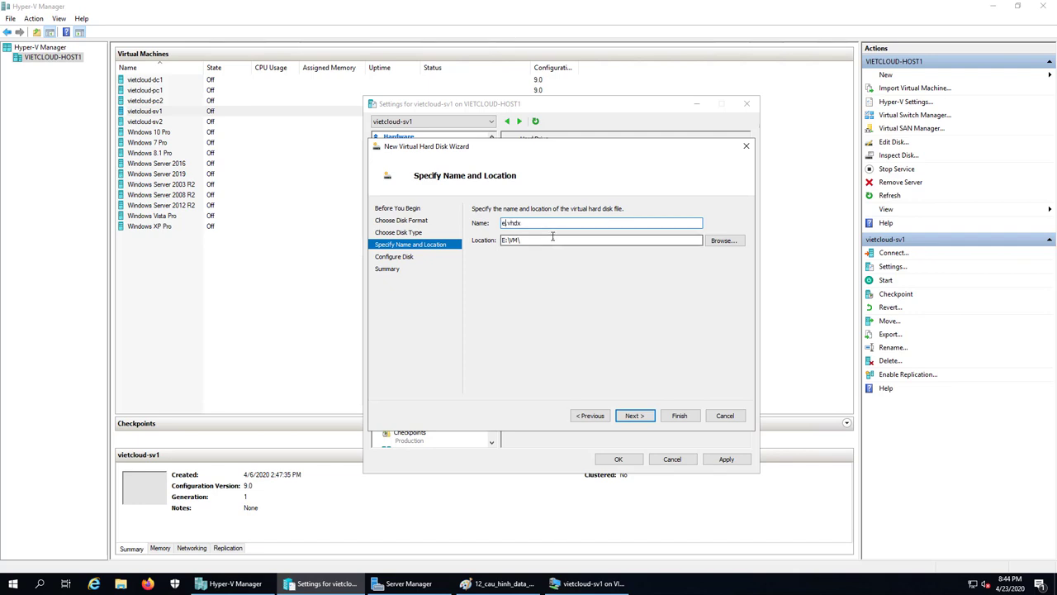
pyautogui.click(545, 223)
# Store the disk in E:\VM\vietcloud-sv1\Virtual Hard Disks.
pyautogui.click(724, 240)
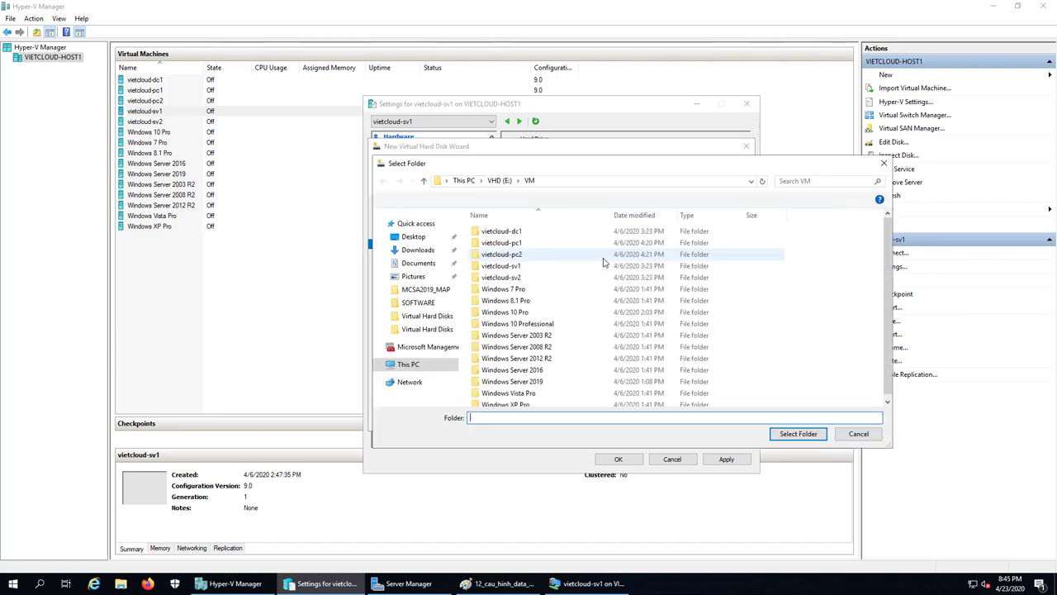
pyautogui.doubleClick(501, 266)
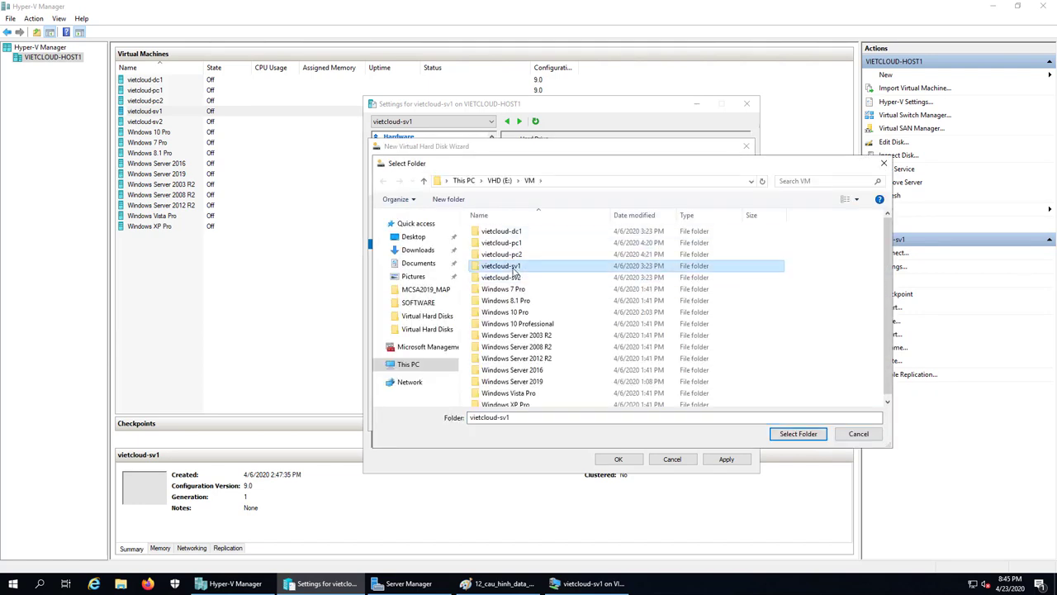
pyautogui.click(507, 244)
pyautogui.doubleClick(506, 245)
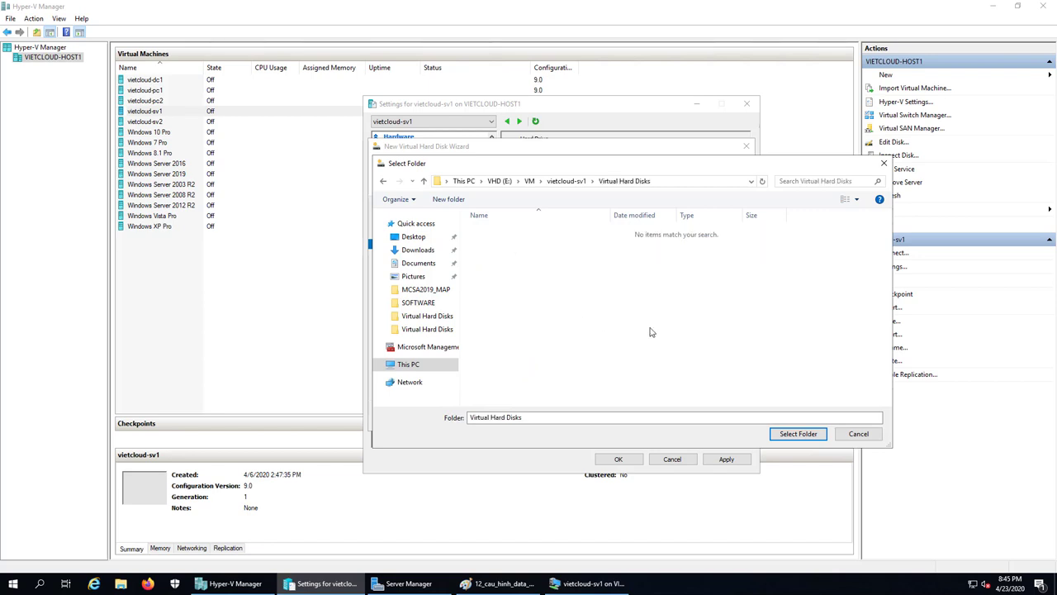
pyautogui.click(791, 433)
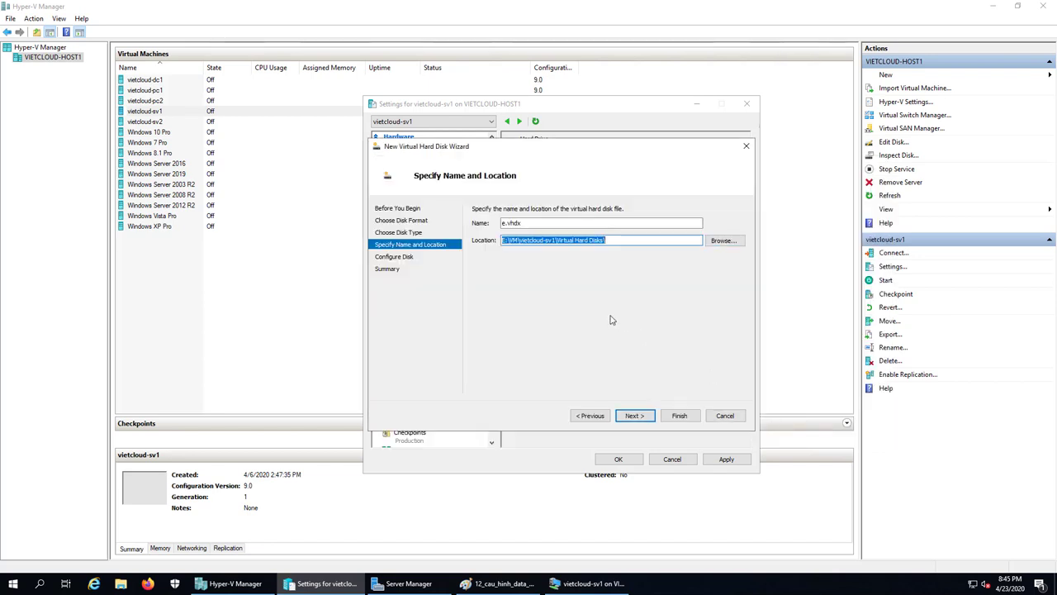
pyautogui.click(556, 239)
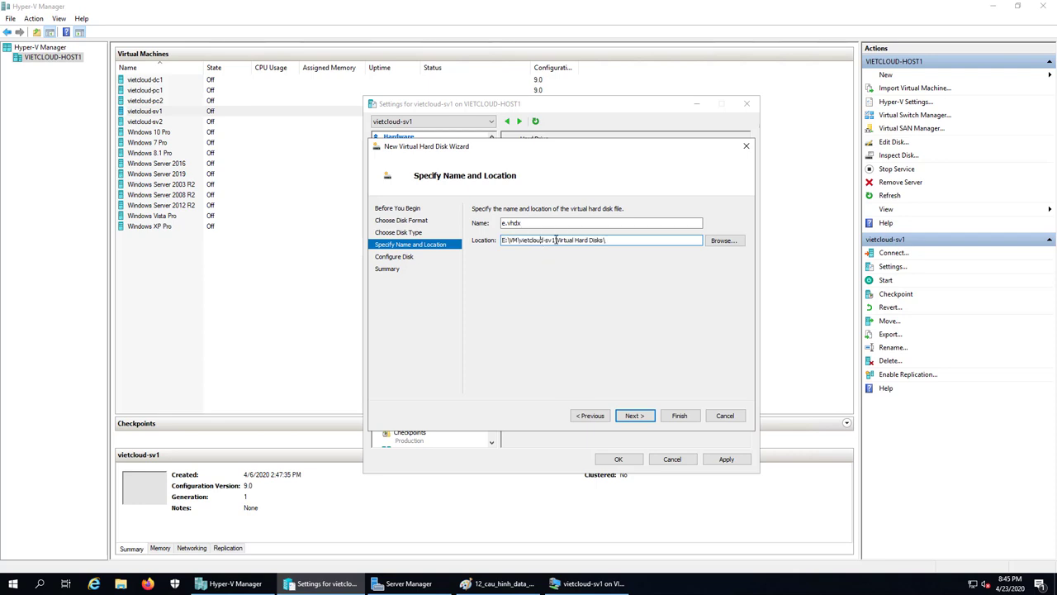
pyautogui.click(634, 421)
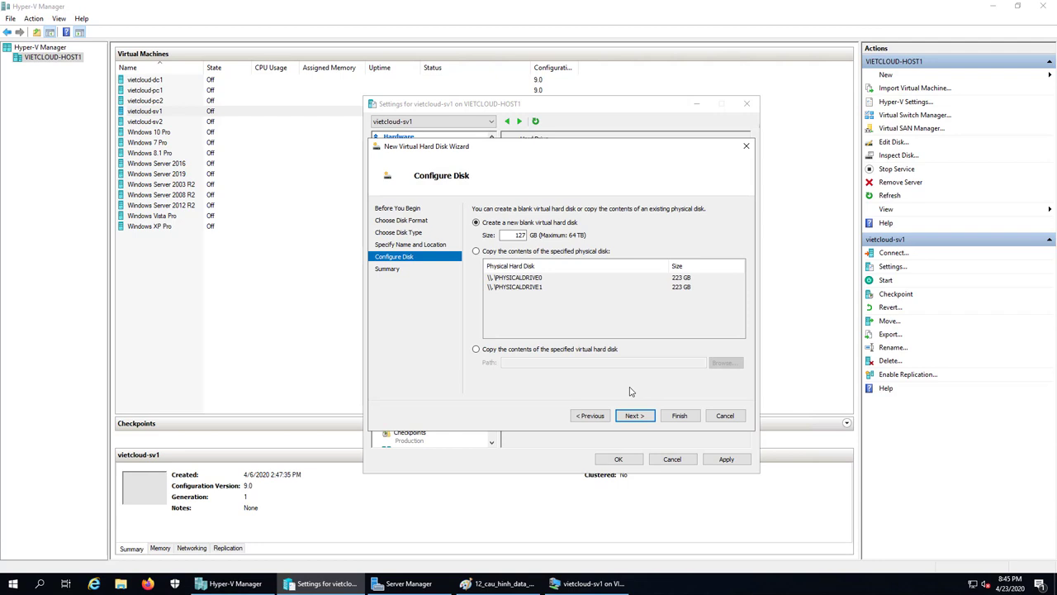
# Set the disk size to 100 GB, finish the wizard, and save the VM settings.
pyautogui.doubleClick(519, 235)
pyautogui.press('End')
pyautogui.write('0')
pyautogui.click(634, 415)
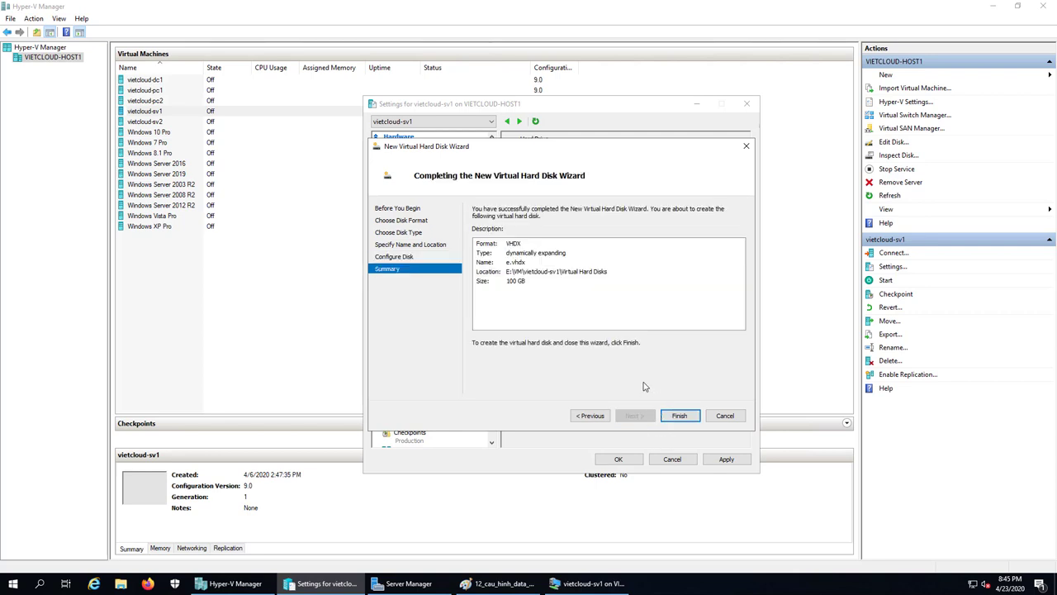
pyautogui.click(679, 416)
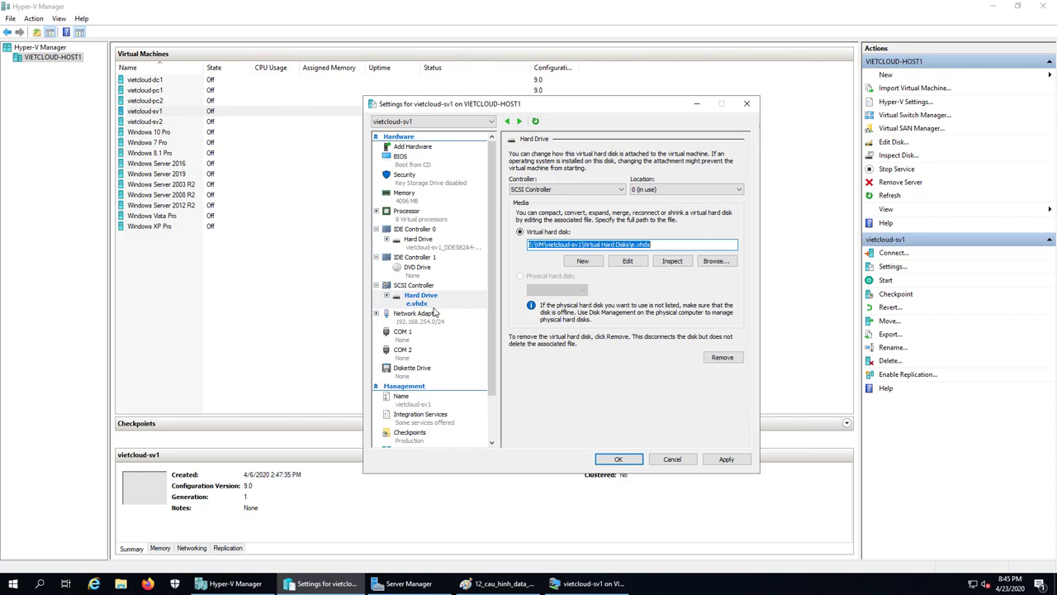
pyautogui.click(619, 460)
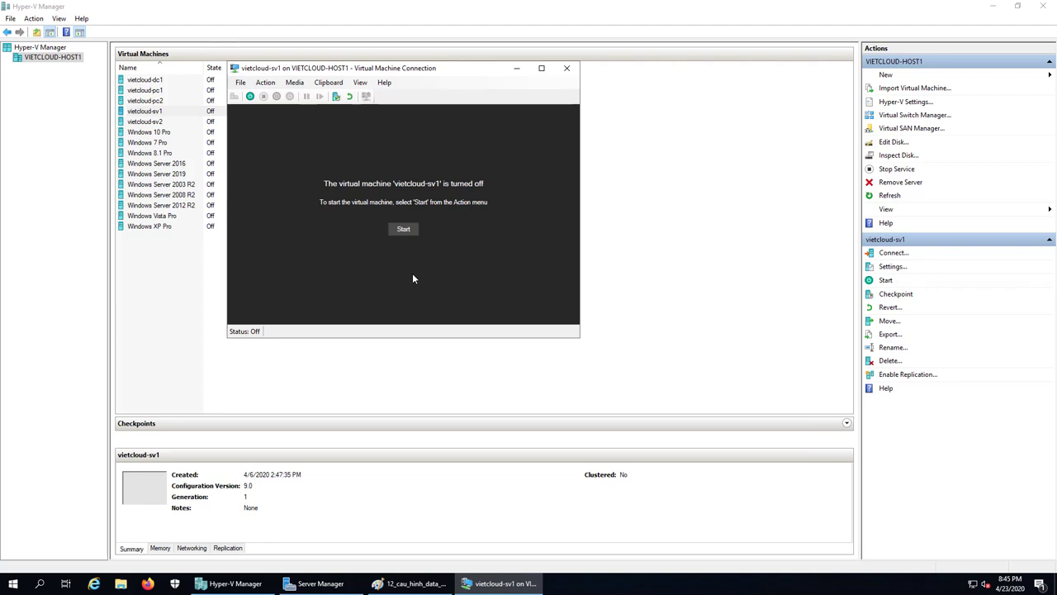
# Start vietcloud-sv1, sign in as Administrator, maximize Server Manager, then minimize the console window.
pyautogui.click(411, 228)
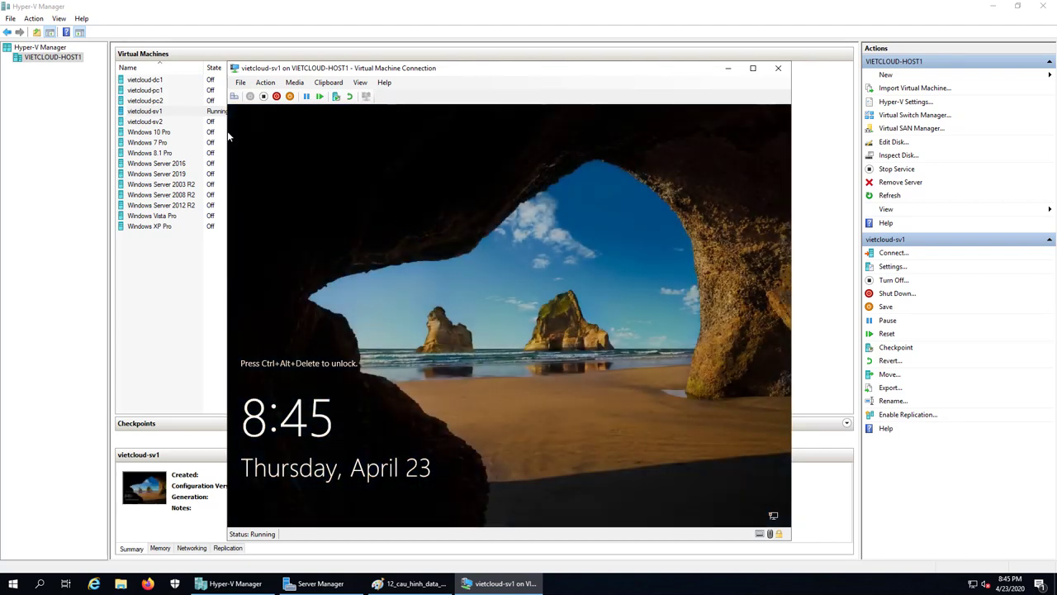
pyautogui.click(236, 96)
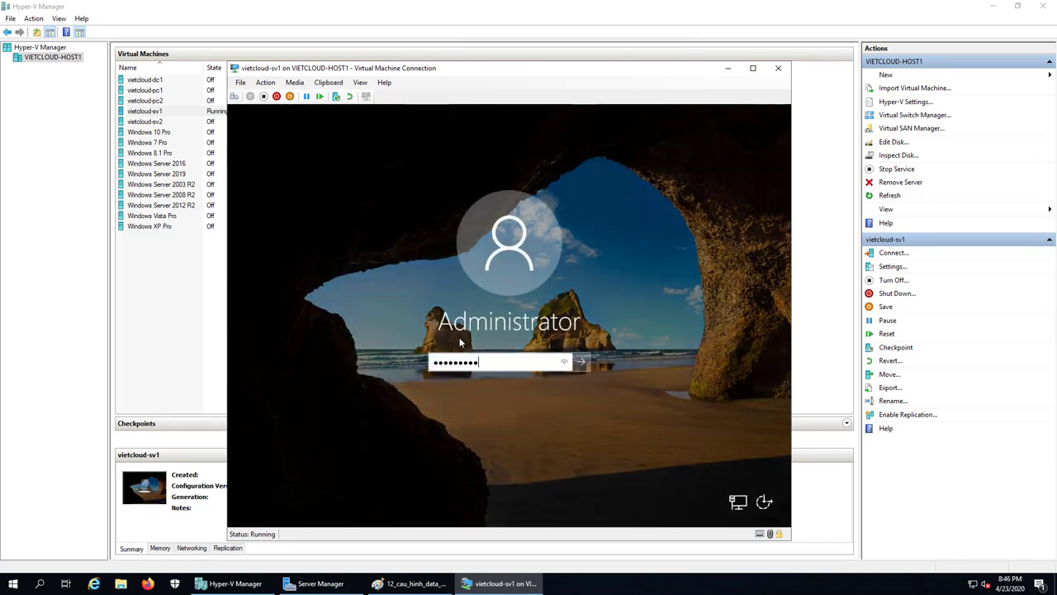
pyautogui.press('Return')
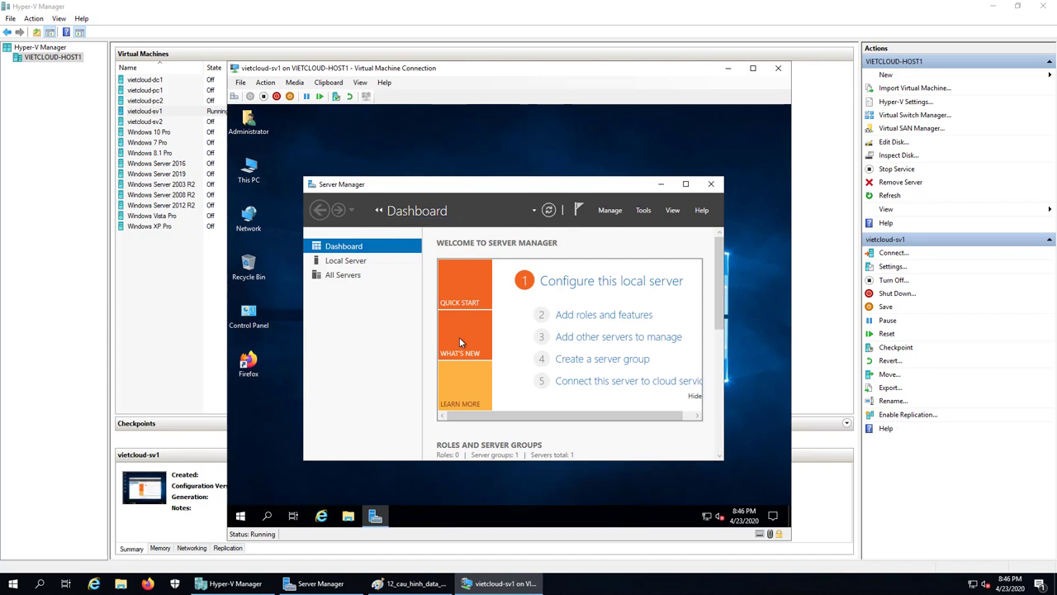
pyautogui.click(687, 184)
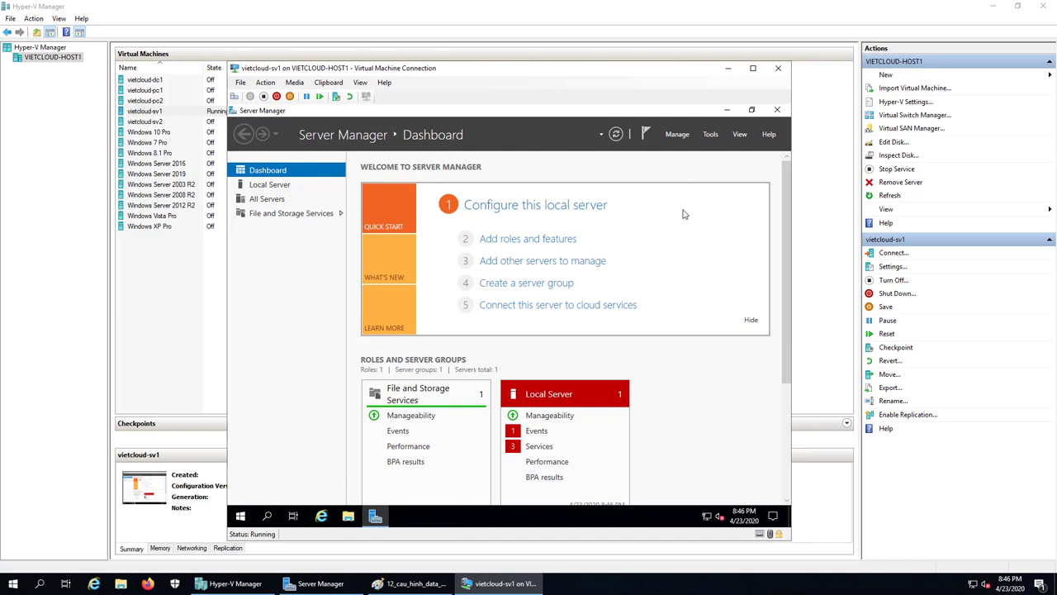
pyautogui.click(727, 68)
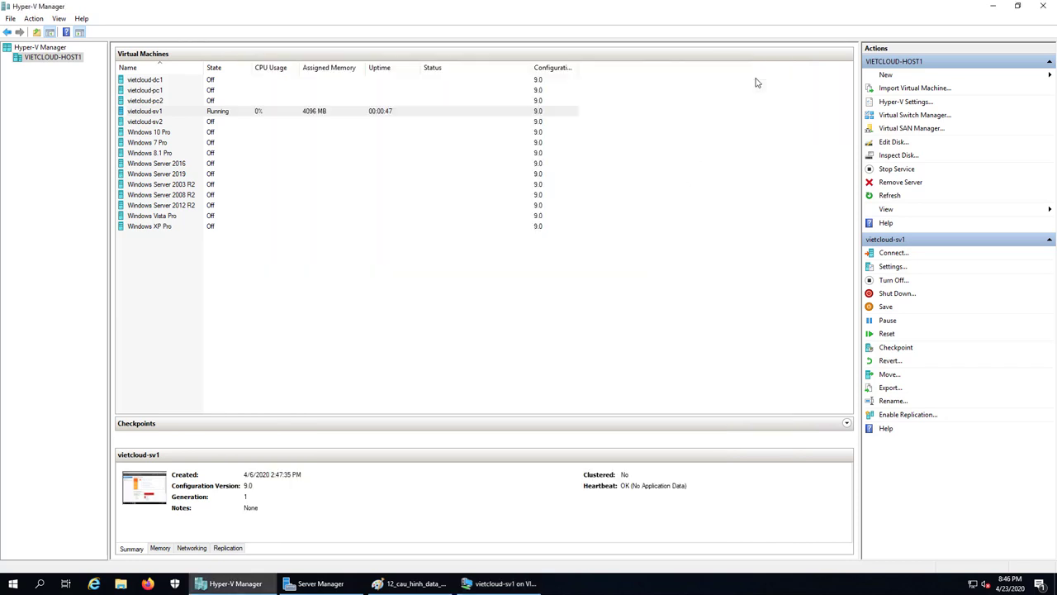
# Add '1. Tao va gan o cung ao cho Server (sv1)' to the desktop Note file, then return to vietcloud-sv1.
pyautogui.click(994, 6)
pyautogui.doubleClick(20, 295)
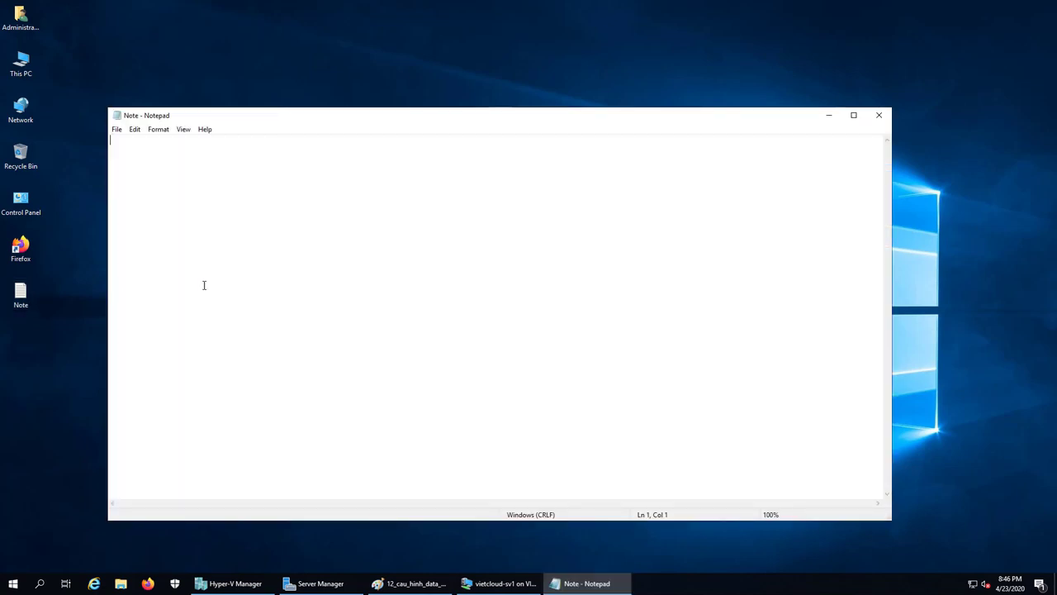
pyautogui.write('1. Tao va gan o cung ao cho Server (sv')
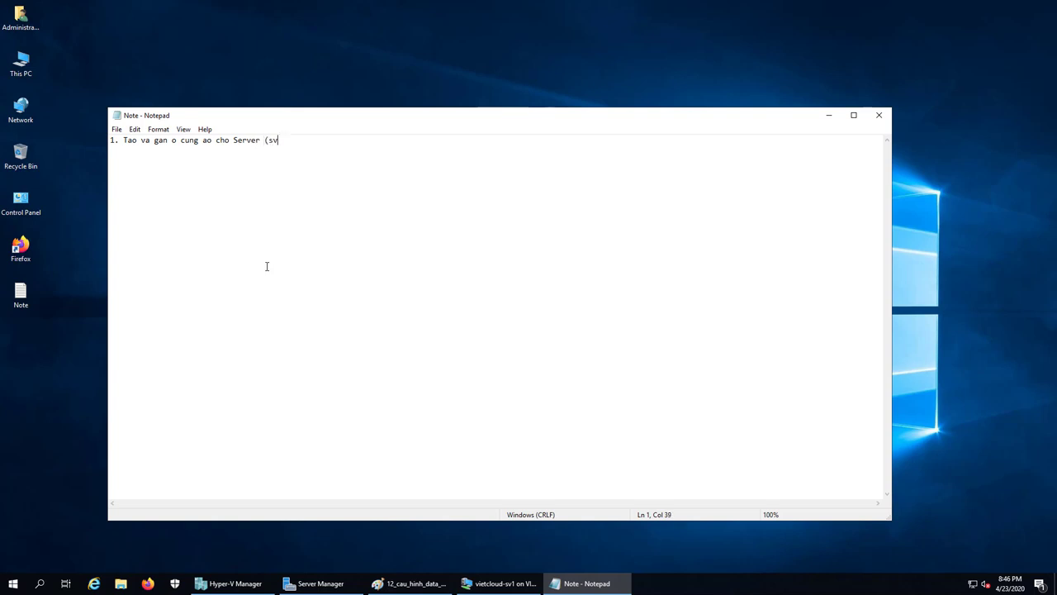
pyautogui.write('1)')
pyautogui.press('Return')
pyautogui.press('Return')
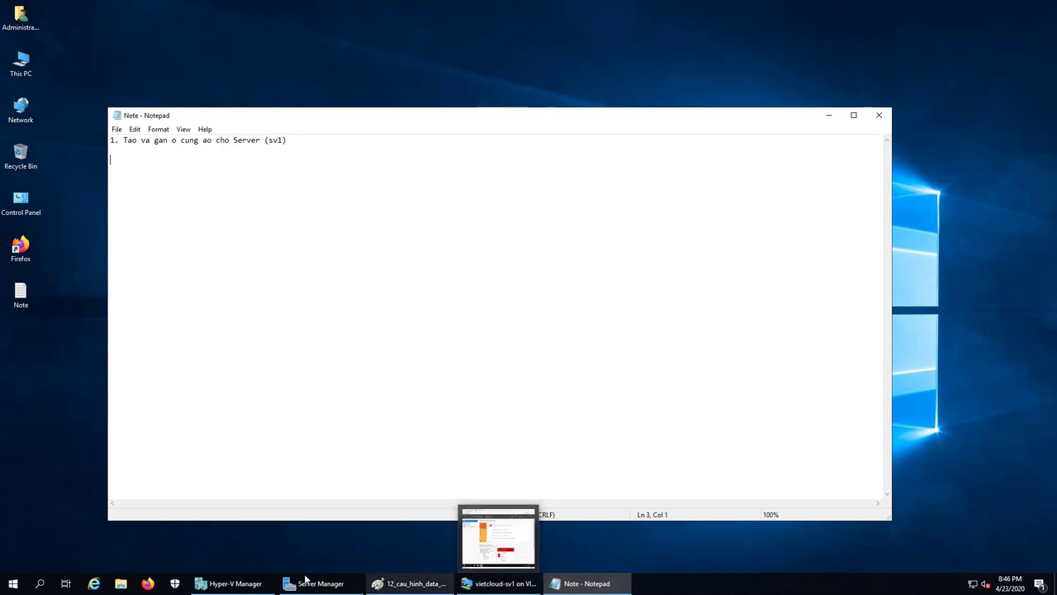
pyautogui.click(236, 583)
pyautogui.click(500, 583)
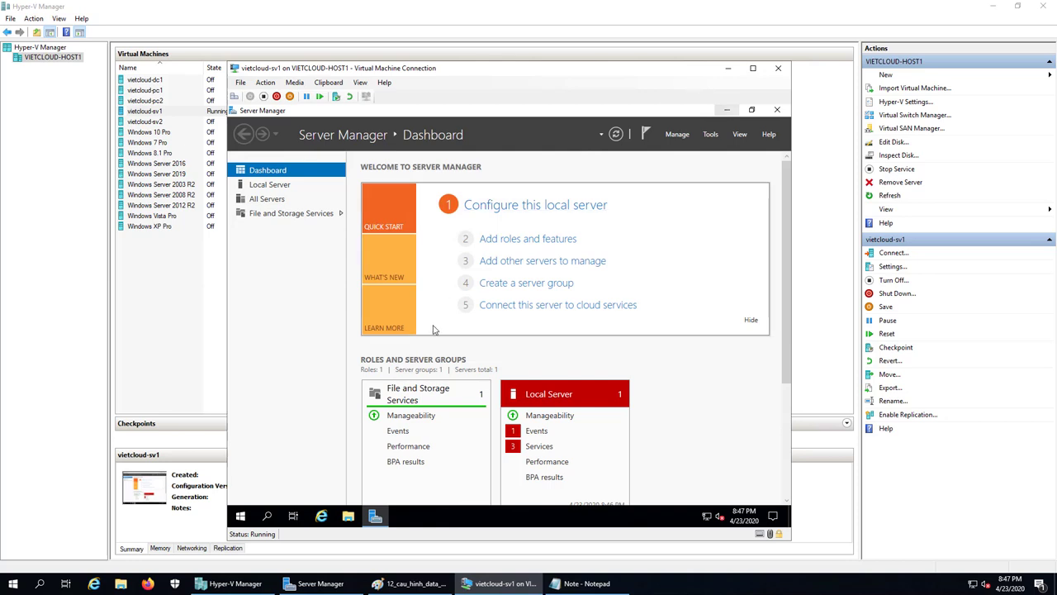
# Minimize Server Manager, open Disk Management from the VM's Start right-click menu, and maximize it.
pyautogui.click(727, 110)
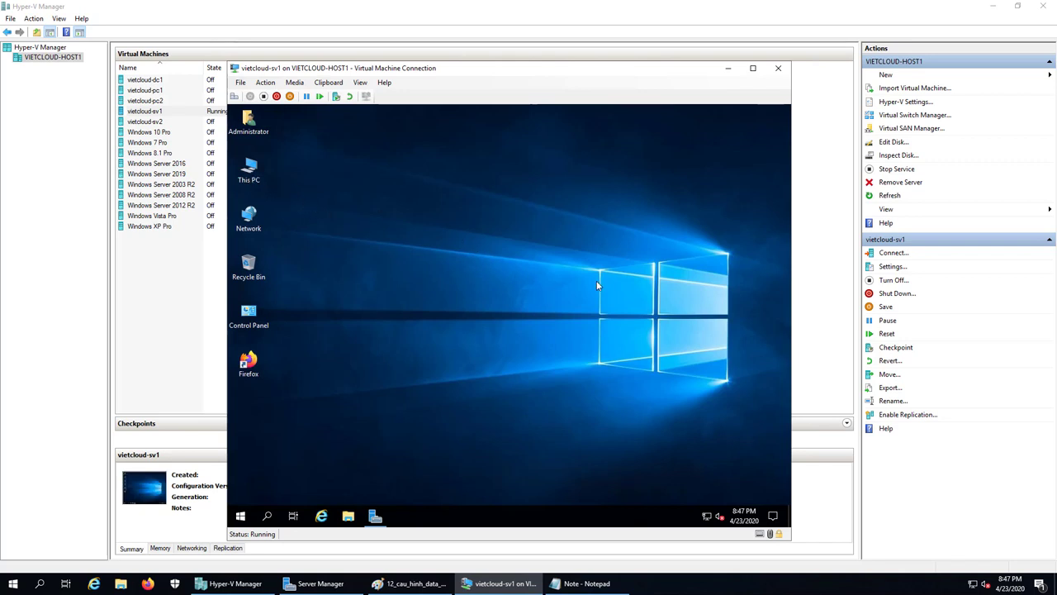
pyautogui.press('super+e')
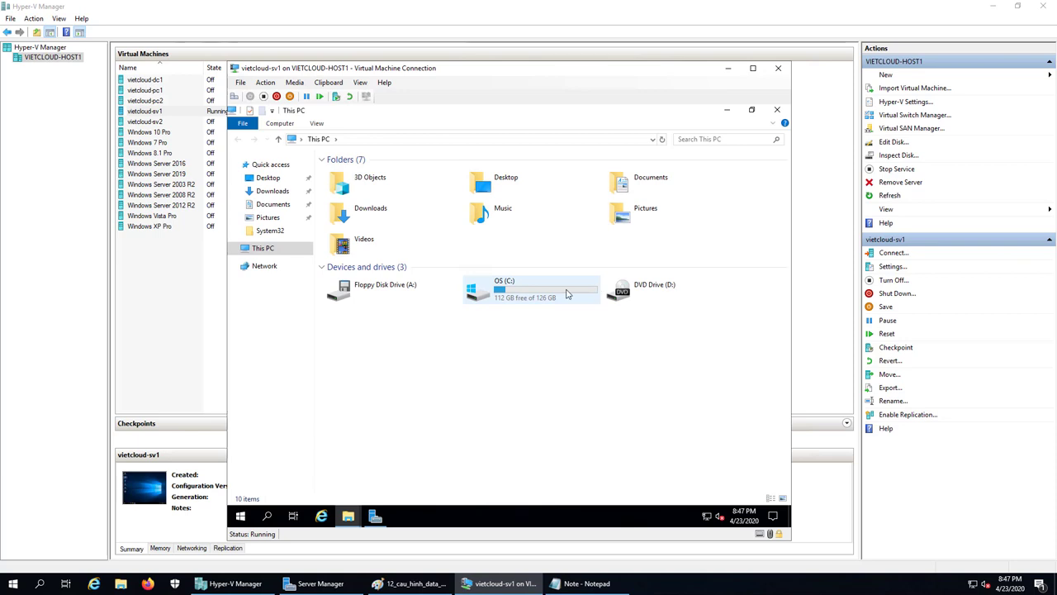
pyautogui.click(566, 293)
pyautogui.click(240, 516)
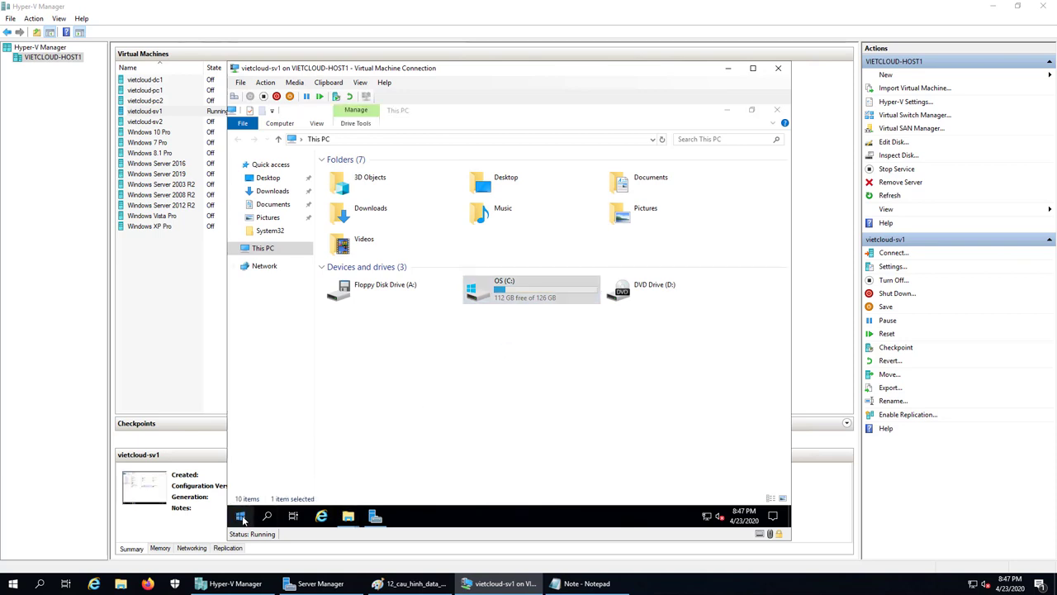
pyautogui.rightClick(241, 517)
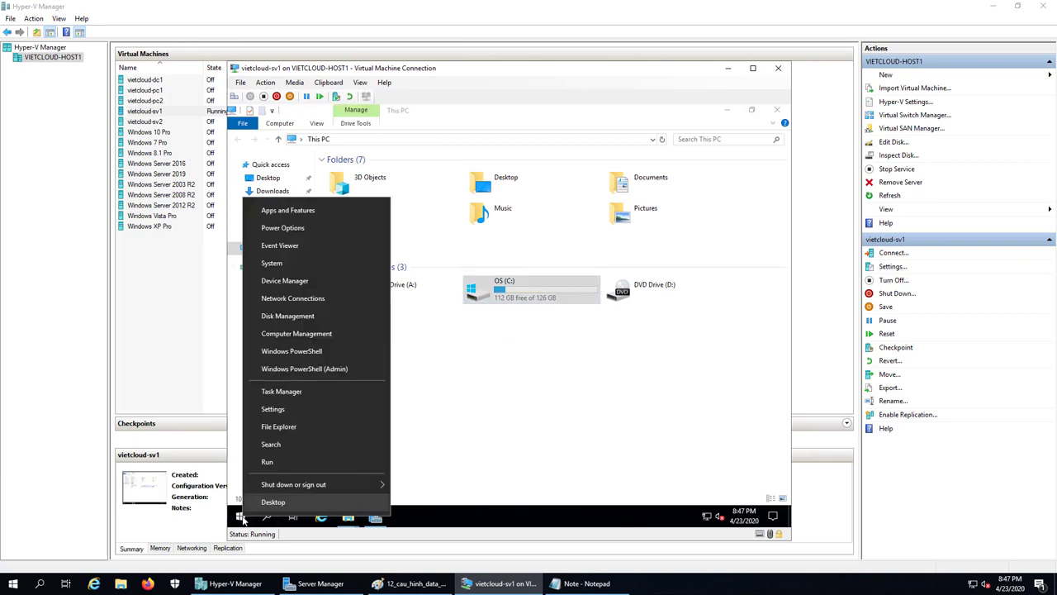
pyautogui.click(309, 322)
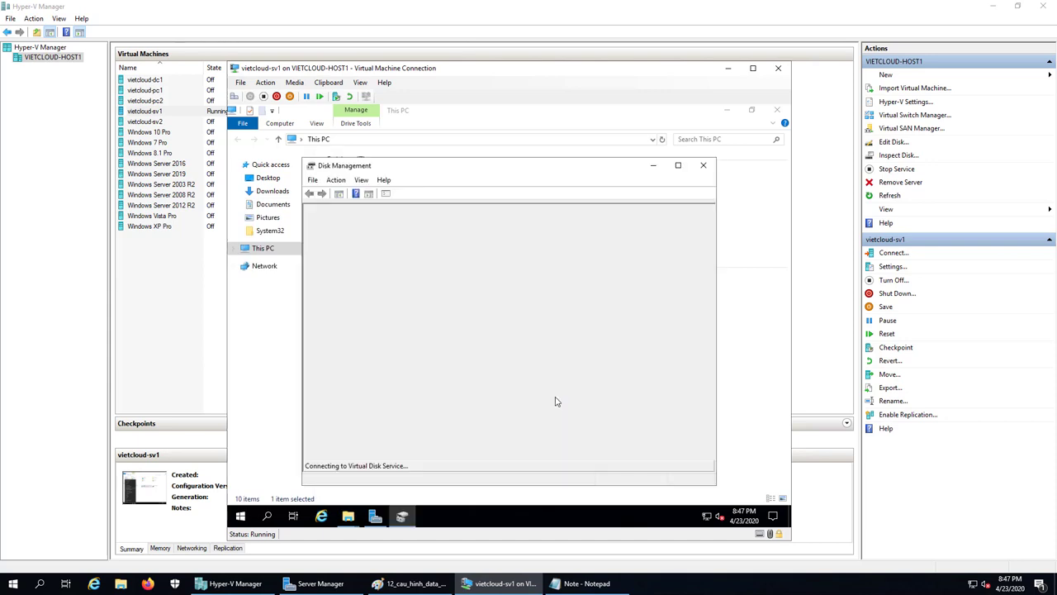
pyautogui.click(678, 165)
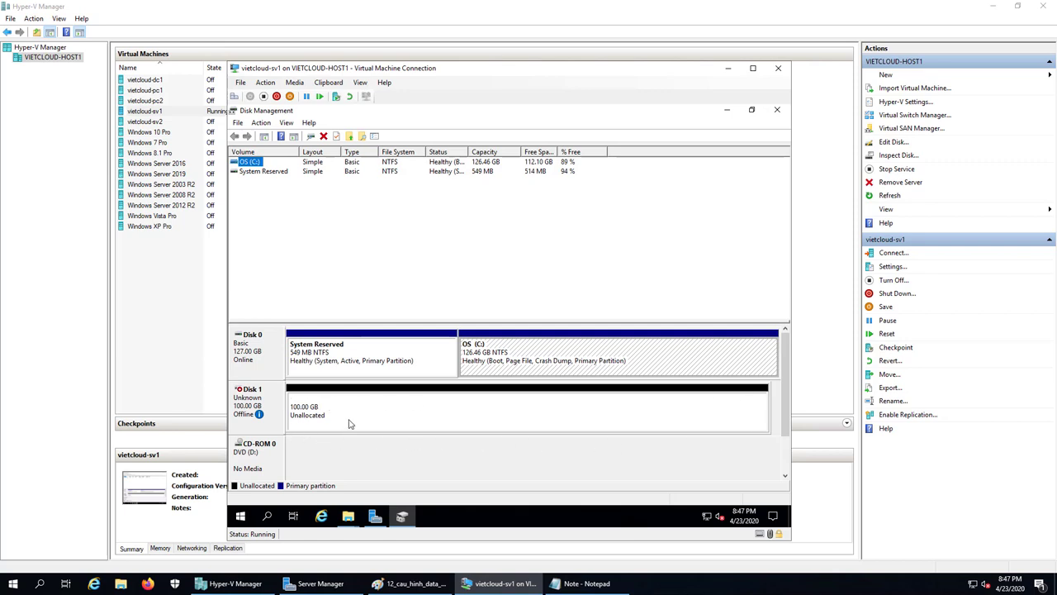
# Bring the offline 100 GB Disk 1 online and initialize it with the MBR partition style.
pyautogui.rightClick(267, 407)
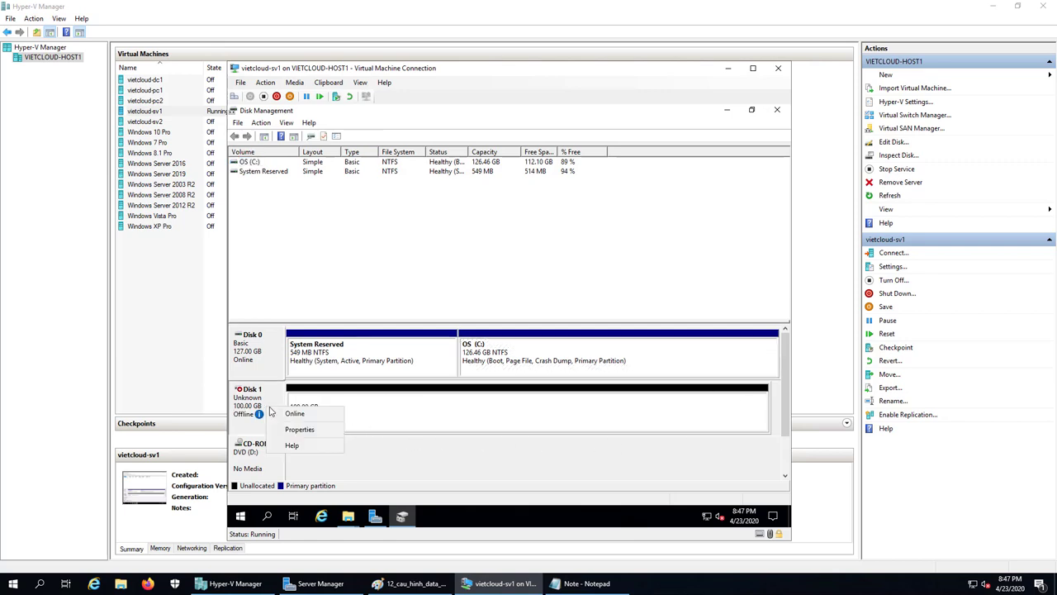
pyautogui.click(296, 414)
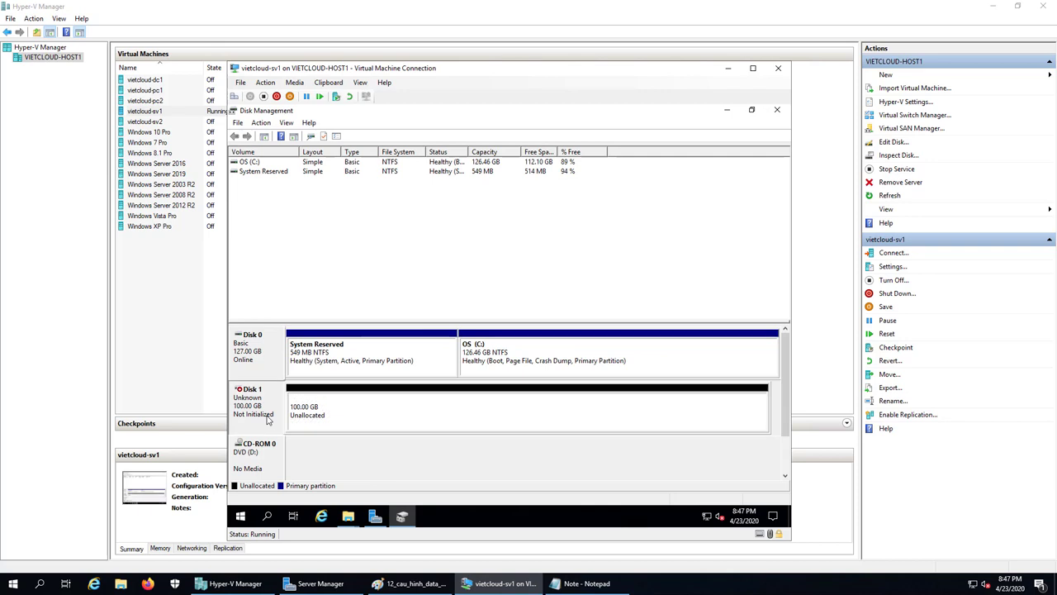
pyautogui.rightClick(267, 421)
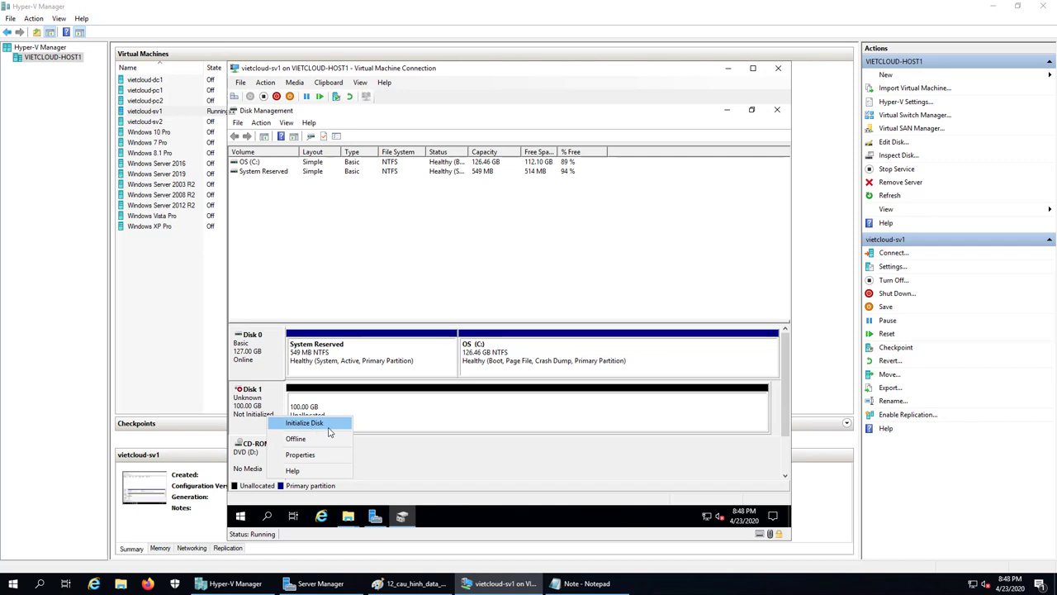
pyautogui.click(333, 424)
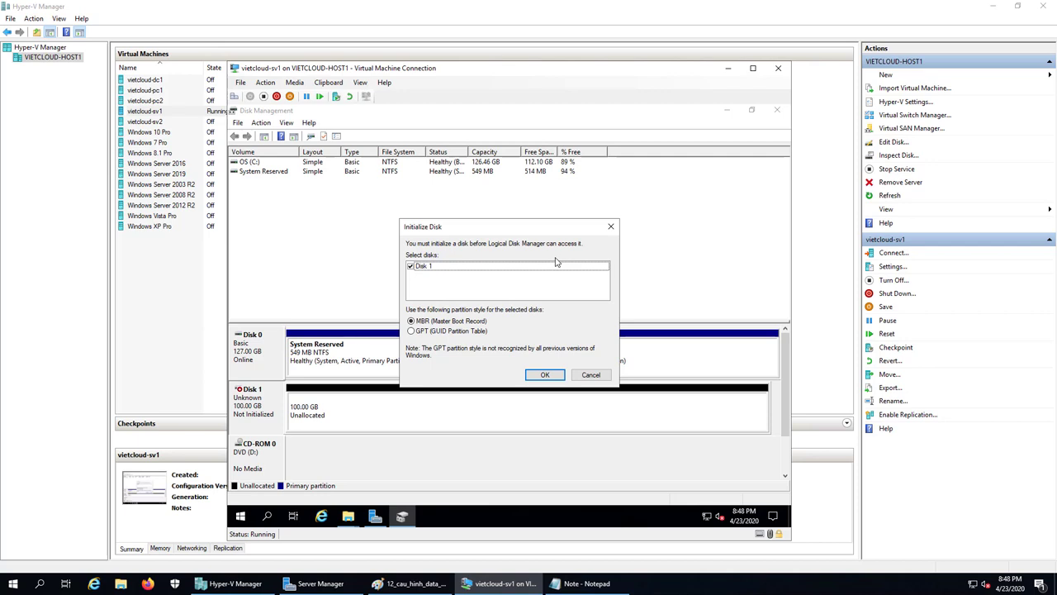
pyautogui.click(542, 377)
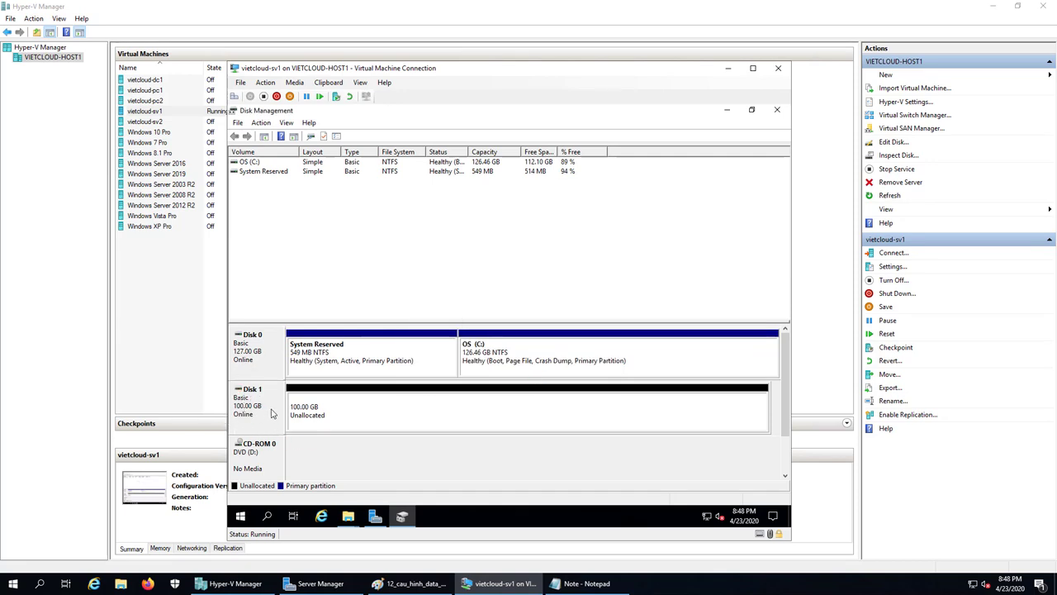
pyautogui.click(448, 422)
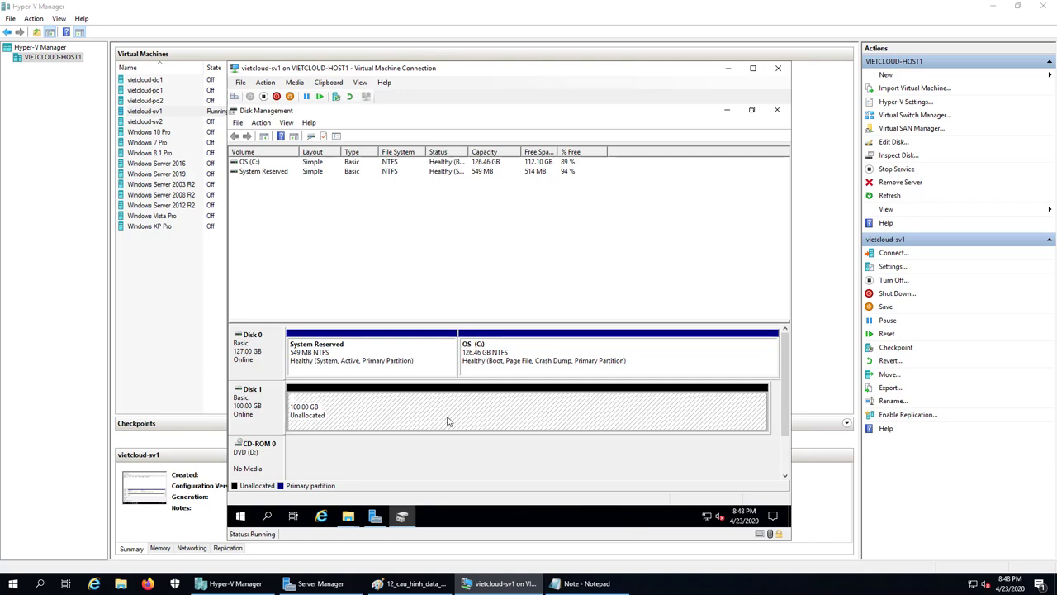
# Start a new simple volume on Disk 1 using the full 102397 MB and drive letter E.
pyautogui.rightClick(448, 421)
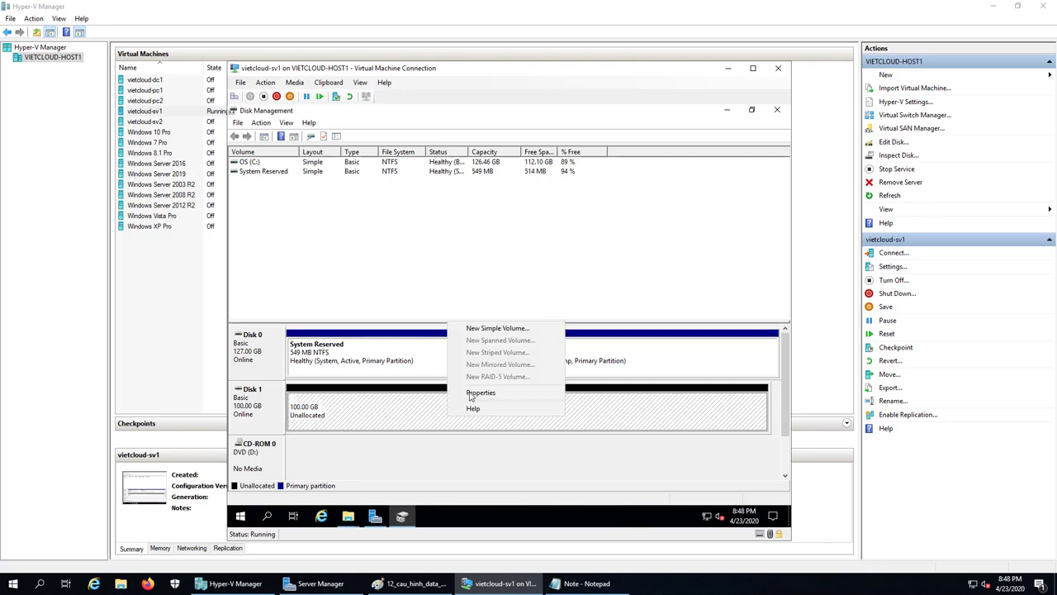
pyautogui.click(477, 333)
pyautogui.click(441, 360)
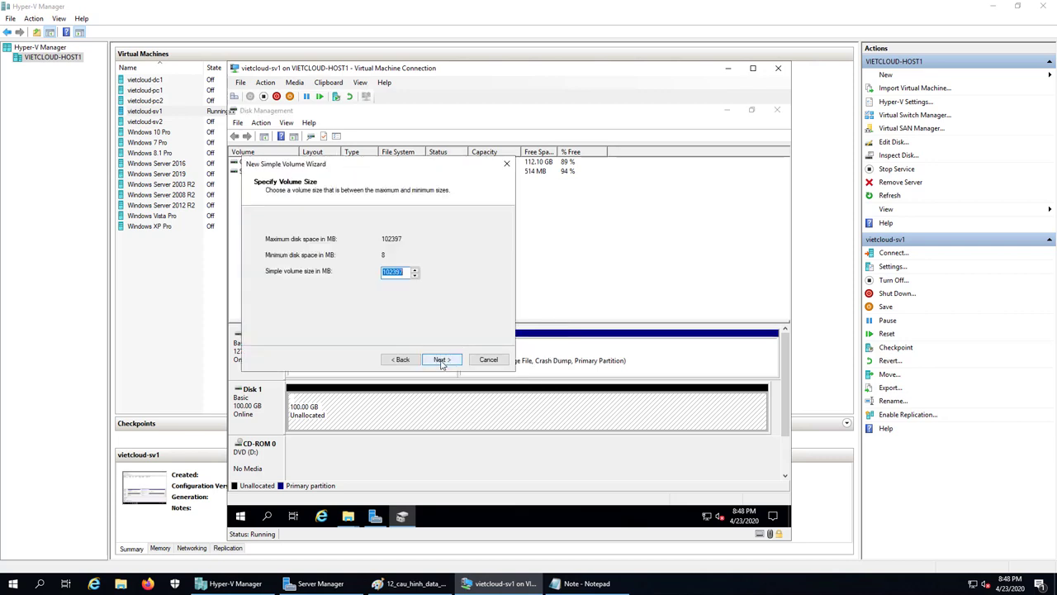
pyautogui.click(440, 361)
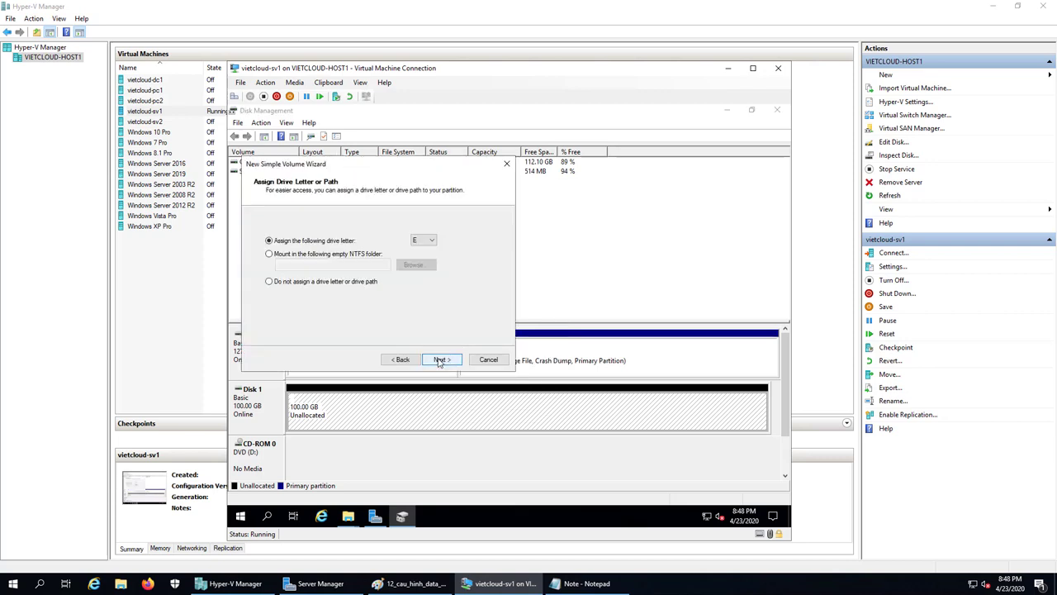
pyautogui.click(423, 240)
pyautogui.click(472, 225)
pyautogui.click(423, 241)
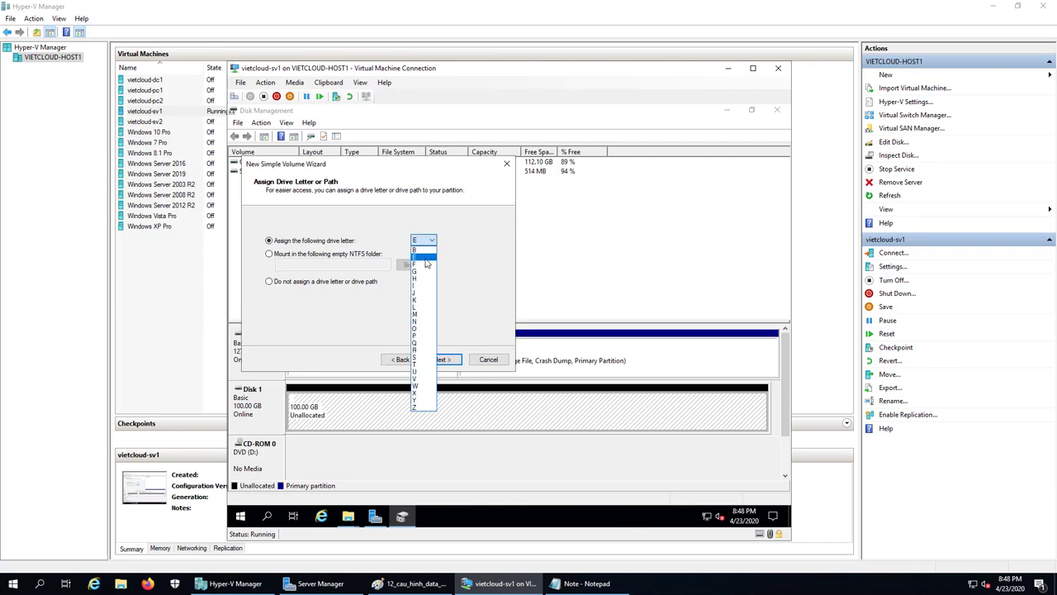
pyautogui.click(473, 251)
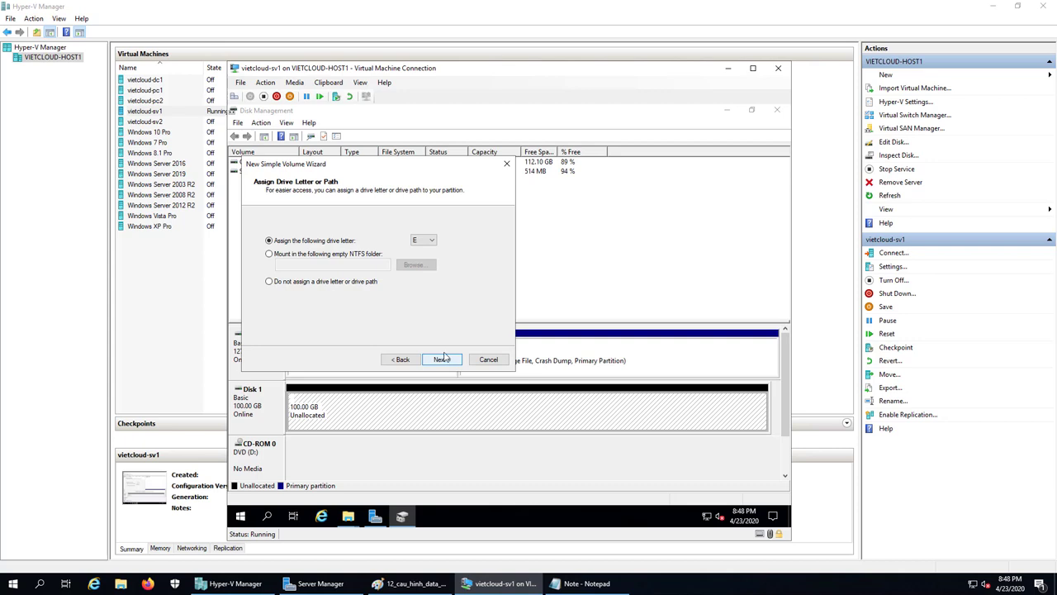
pyautogui.click(441, 360)
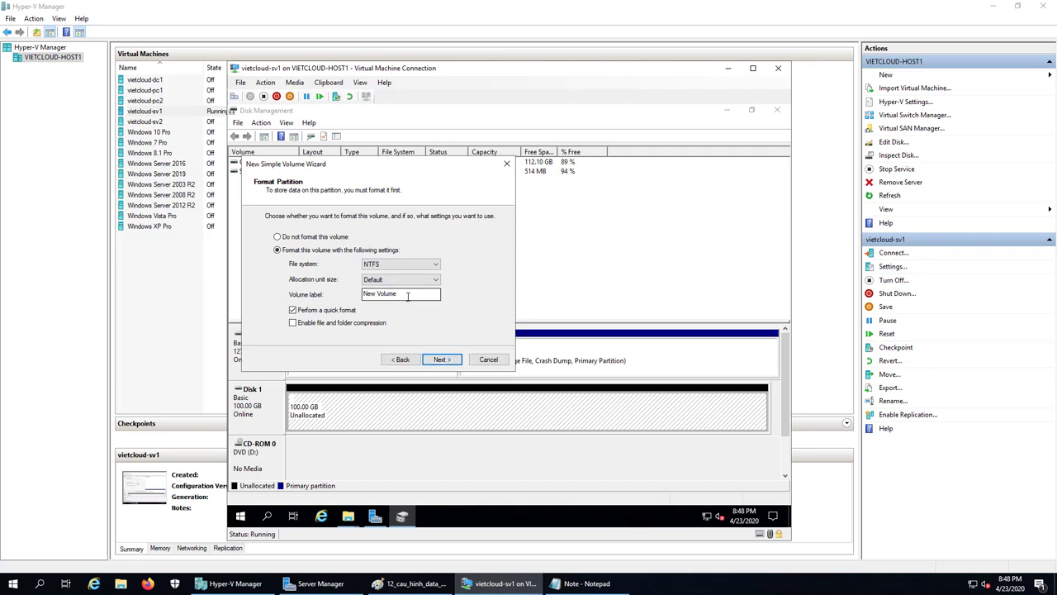
# Label the volume DATA with NTFS quick format and finish creating it.
pyautogui.press('Tab')
pyautogui.press('Tab')
pyautogui.press('Tab')
pyautogui.write('DA')
pyautogui.click(438, 360)
pyautogui.click(441, 360)
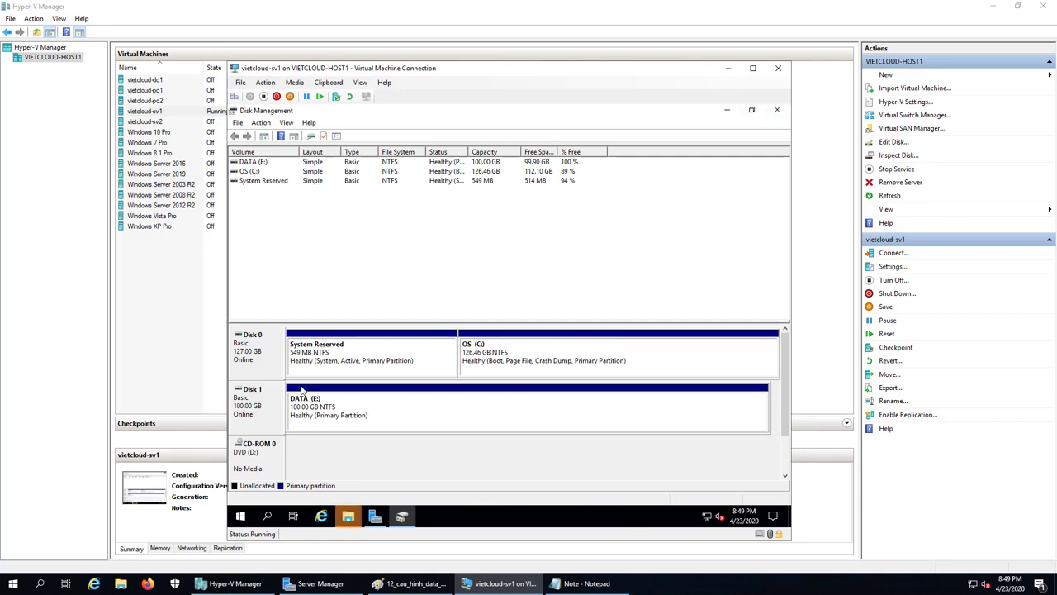
# Close Disk Management, dismiss the E: format prompt, and refresh This PC to list the new drive.
pyautogui.click(776, 110)
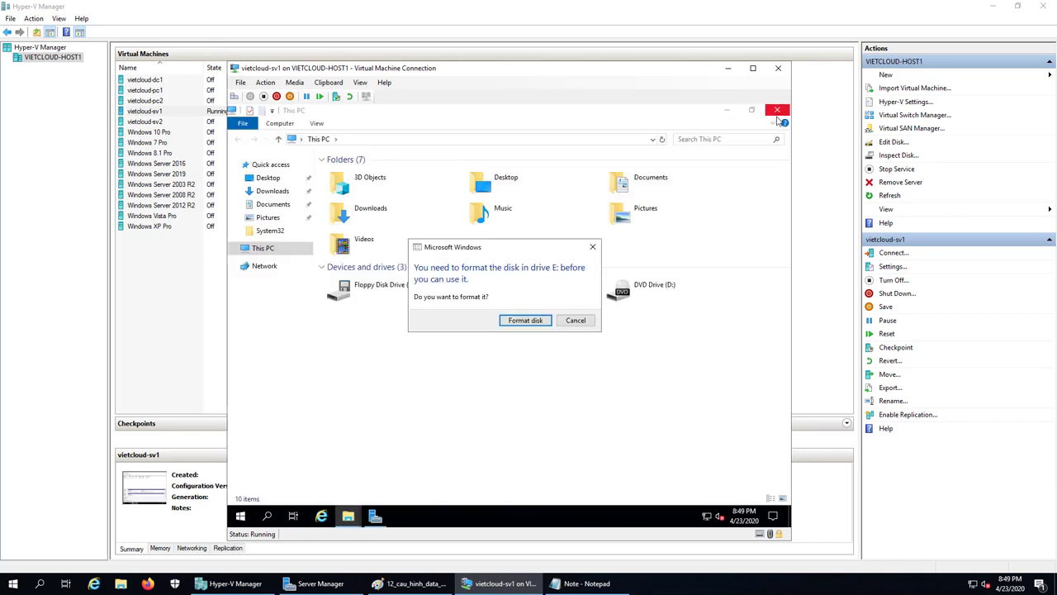
pyautogui.click(575, 319)
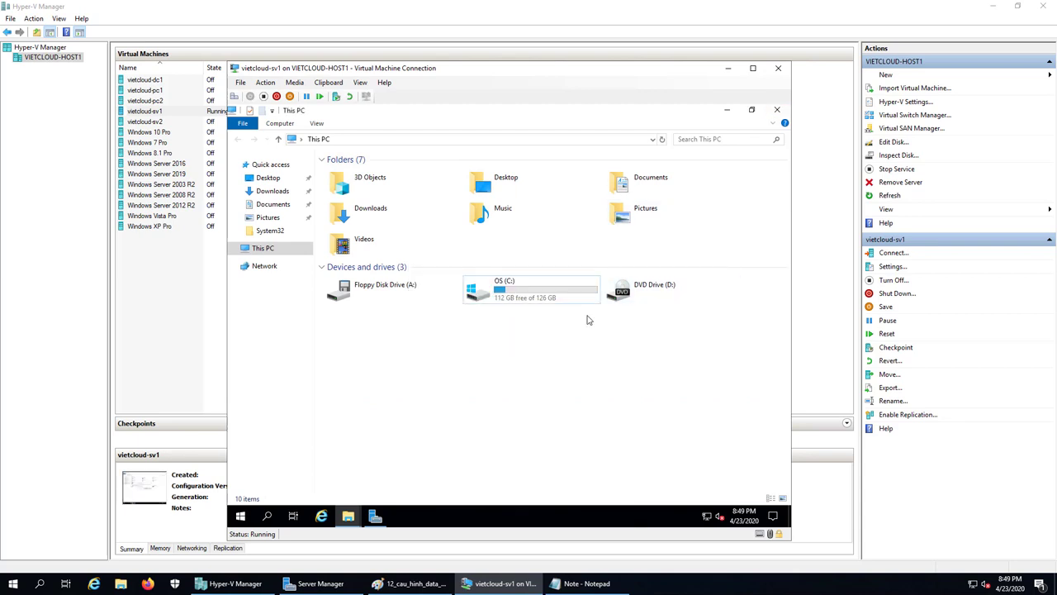
pyautogui.rightClick(509, 376)
pyautogui.click(537, 415)
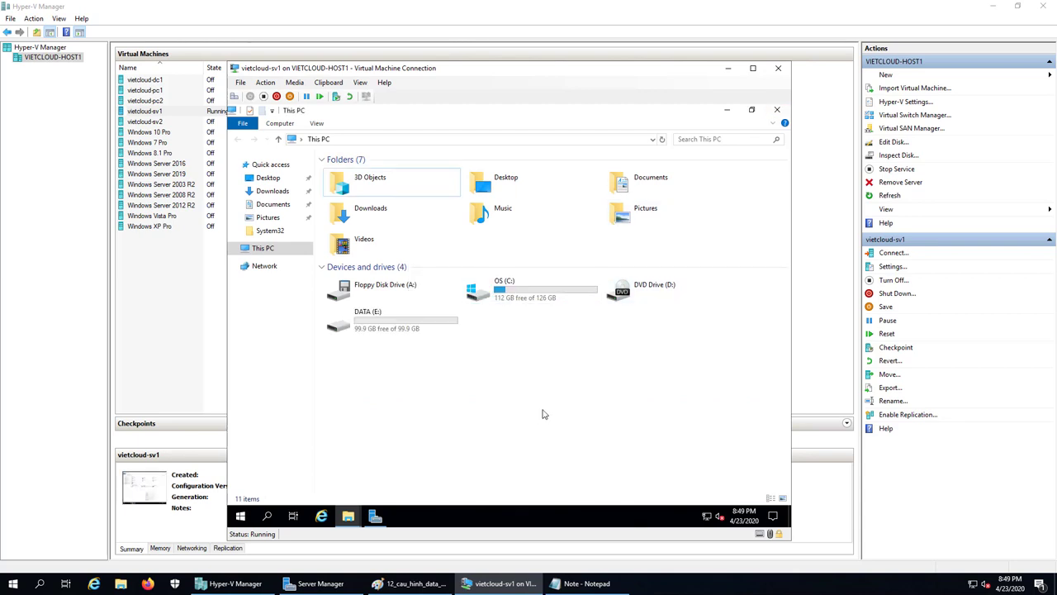
# Open the empty DATA (E:) drive in File Explorer, then bring up the Run prompt.
pyautogui.rightClick(553, 344)
pyautogui.click(452, 378)
pyautogui.doubleClick(406, 329)
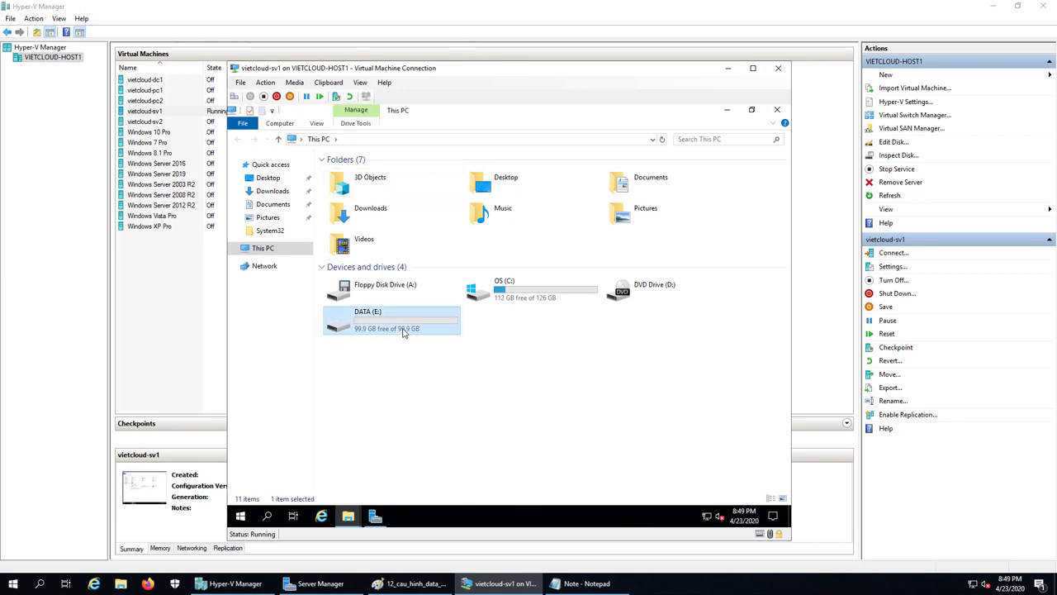
pyautogui.click(238, 140)
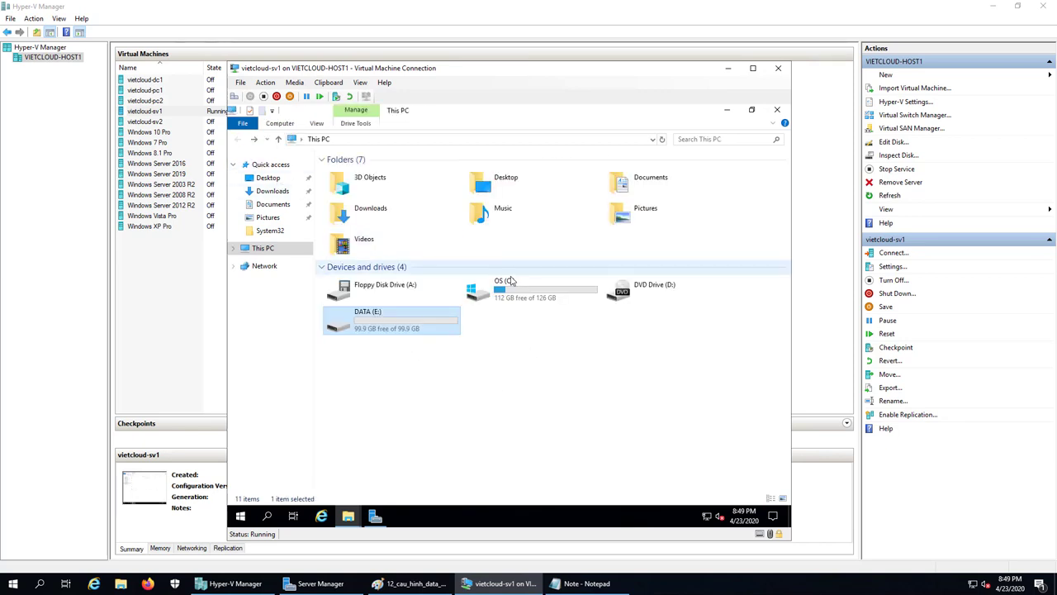
pyautogui.click(499, 285)
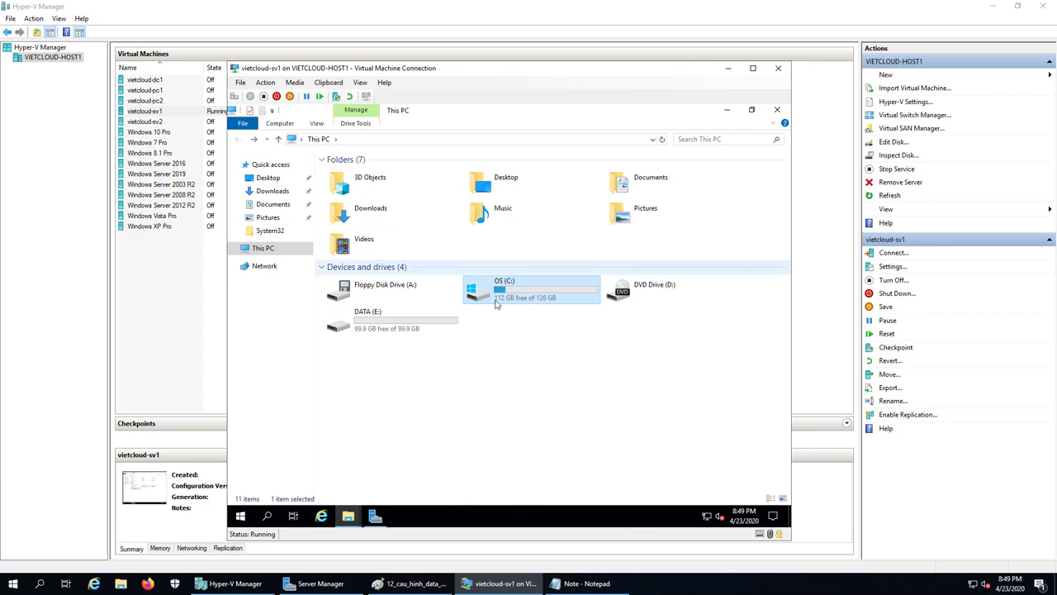
pyautogui.doubleClick(442, 320)
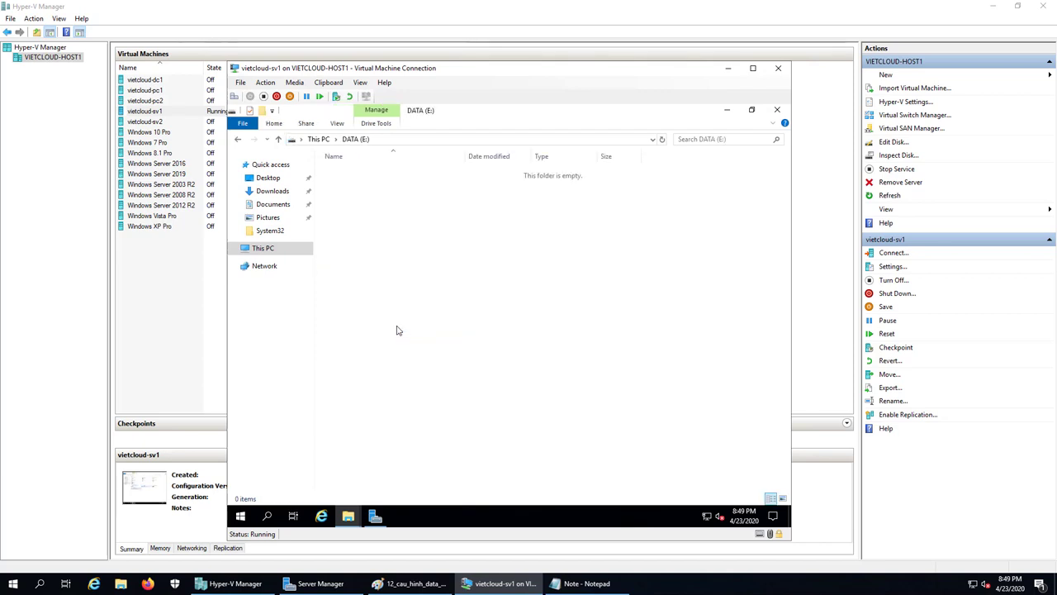
pyautogui.click(238, 140)
pyautogui.click(519, 379)
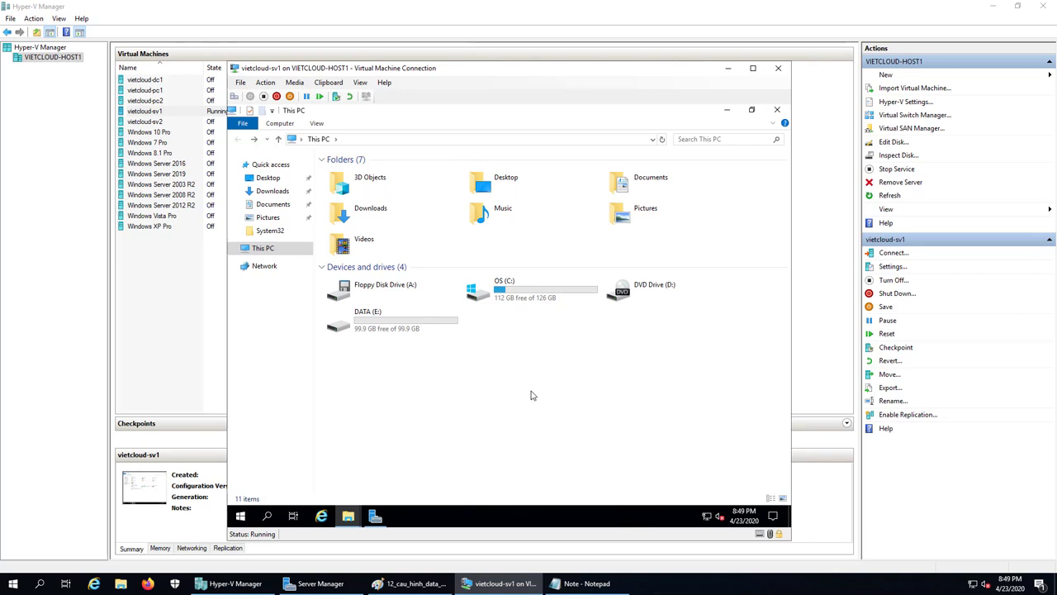
pyautogui.doubleClick(412, 330)
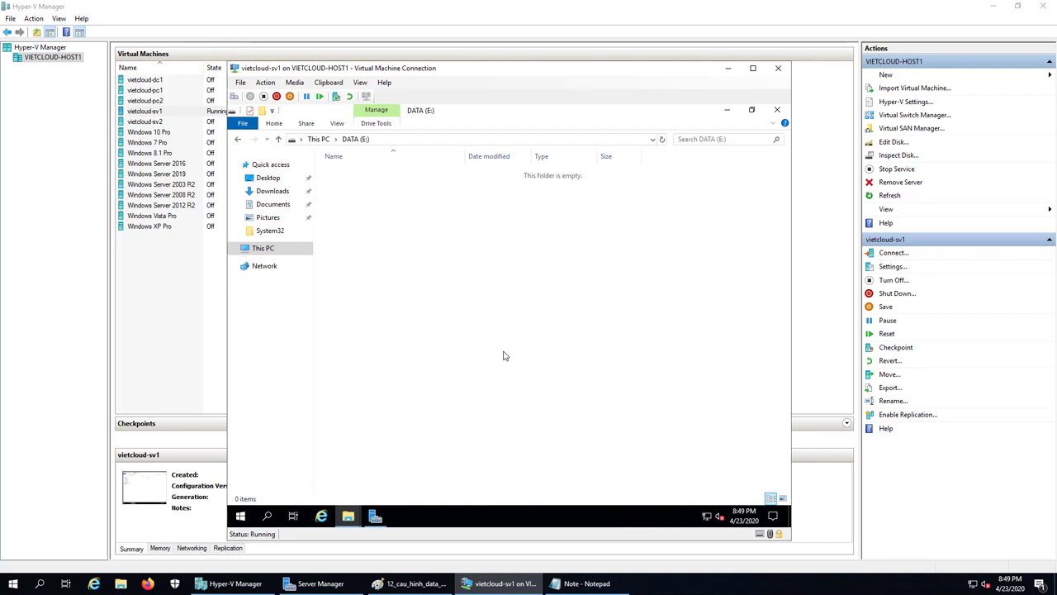
pyautogui.rightClick(240, 517)
pyautogui.click(276, 462)
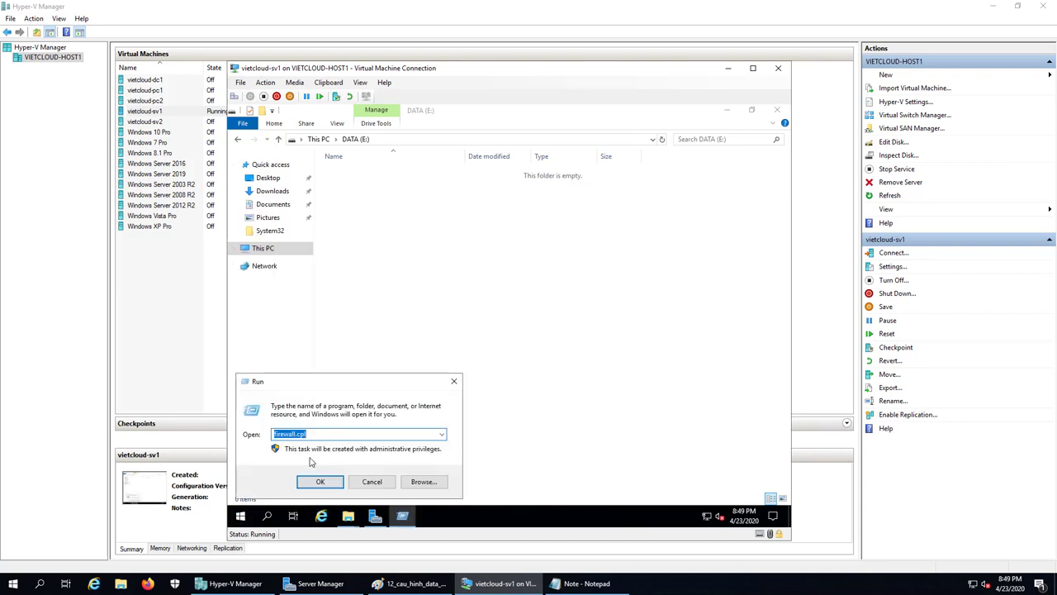
# Copy the ESXI_7.0.0_15843807_Standar disc image from the vietcloud-host1 SOFTWARE share.
pyautogui.write('\\\\V')
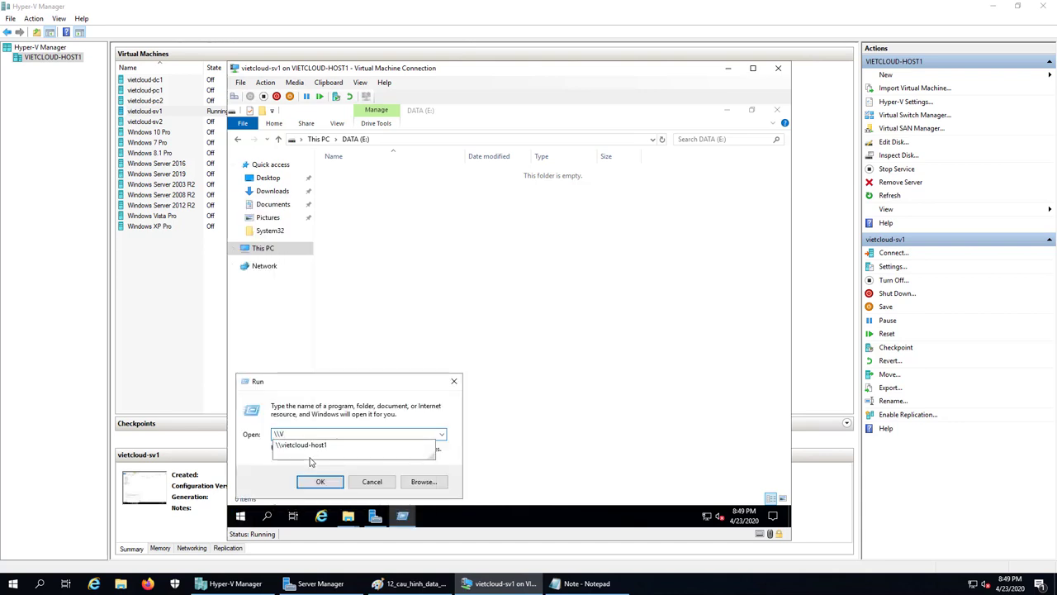
pyautogui.press('Down')
pyautogui.press('Return')
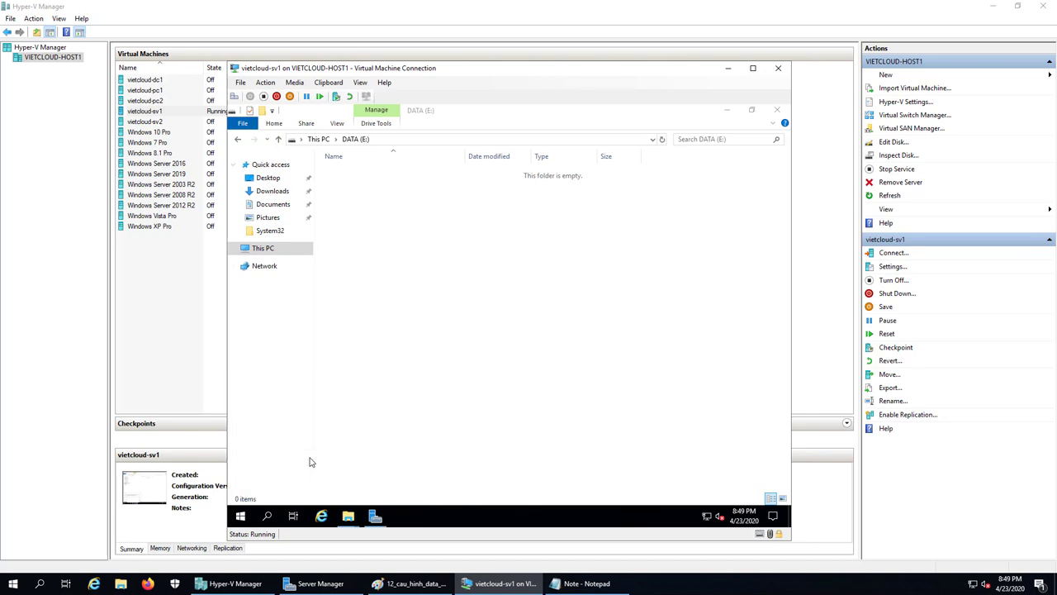
pyautogui.doubleClick(369, 161)
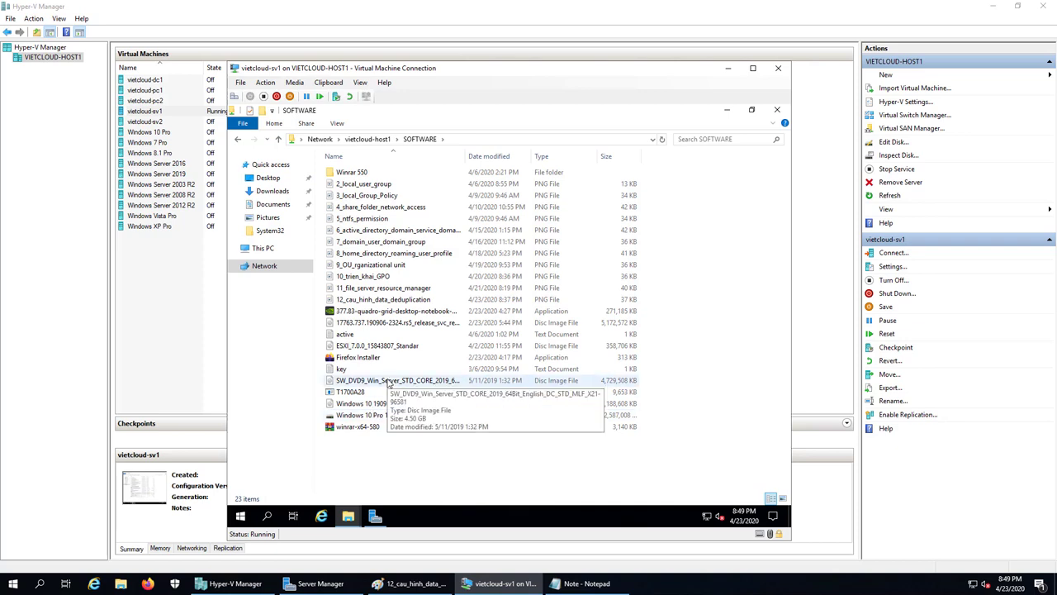
pyautogui.click(372, 348)
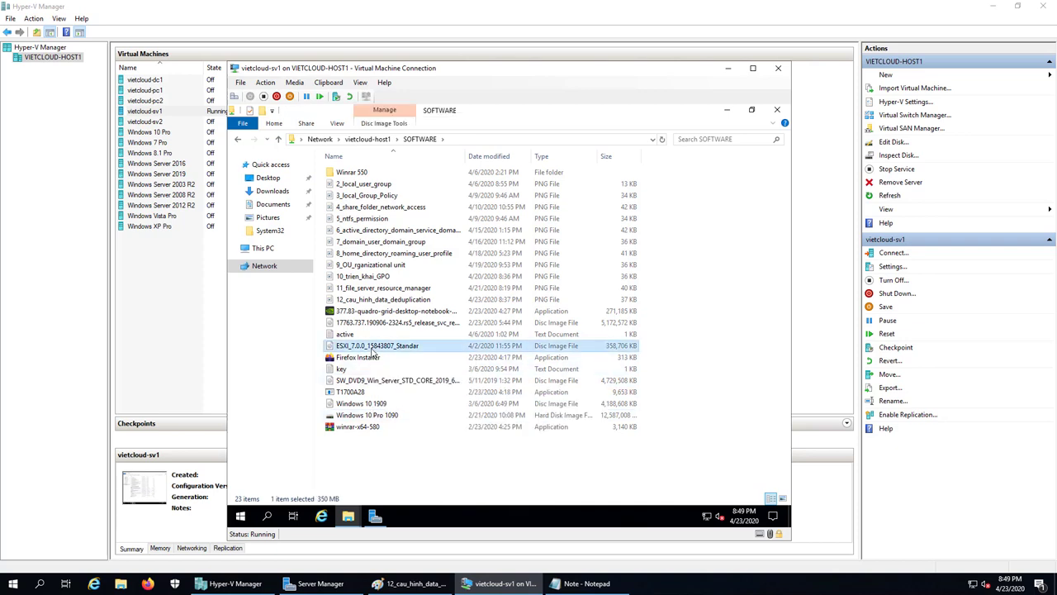
pyautogui.rightClick(372, 349)
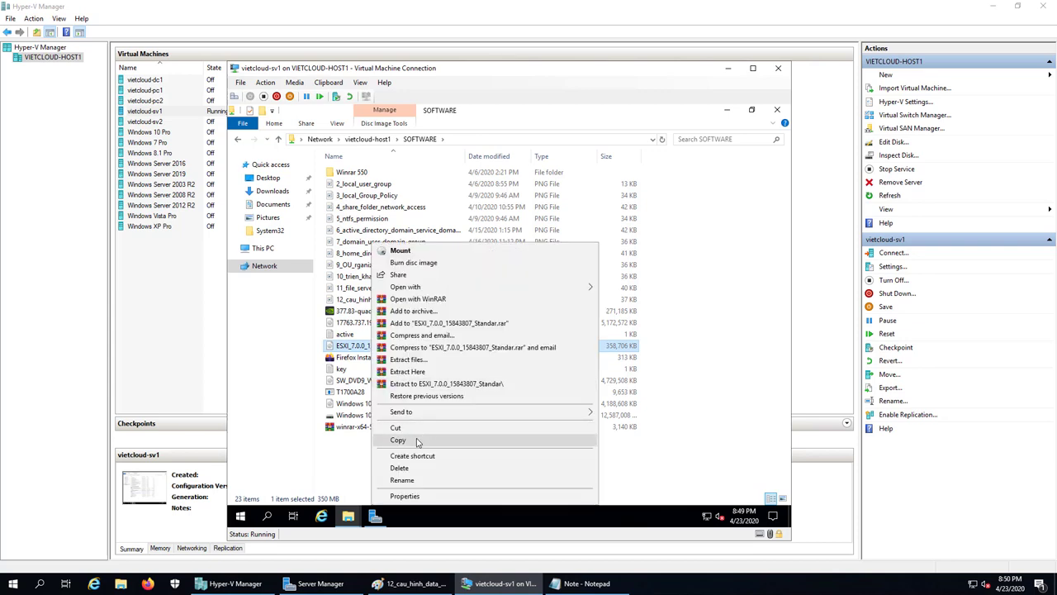
pyautogui.click(421, 441)
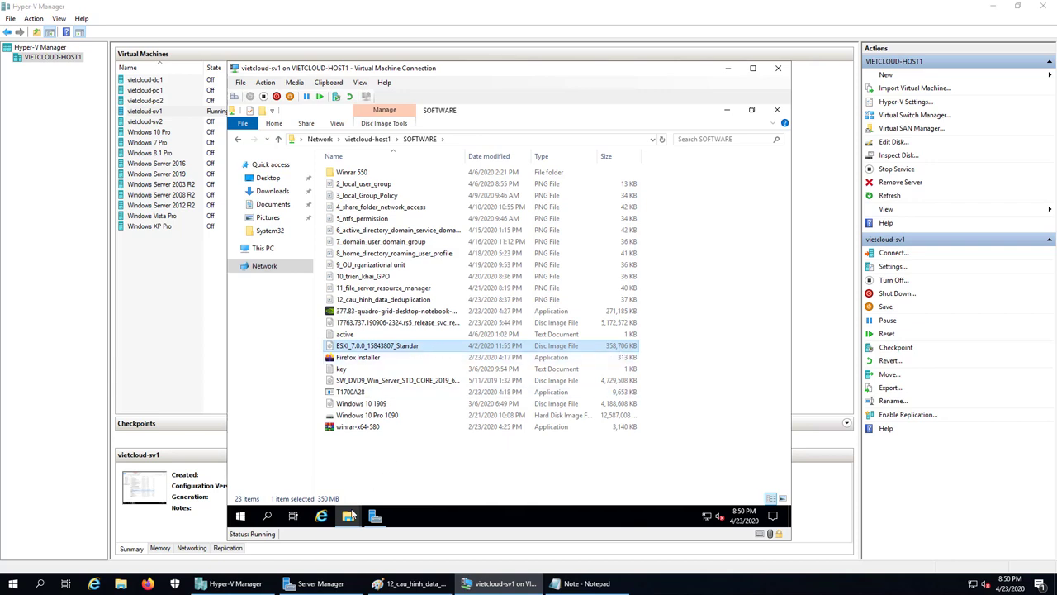
# Switch back to the empty DATA (E:) window, ready to paste the image.
pyautogui.click(351, 513)
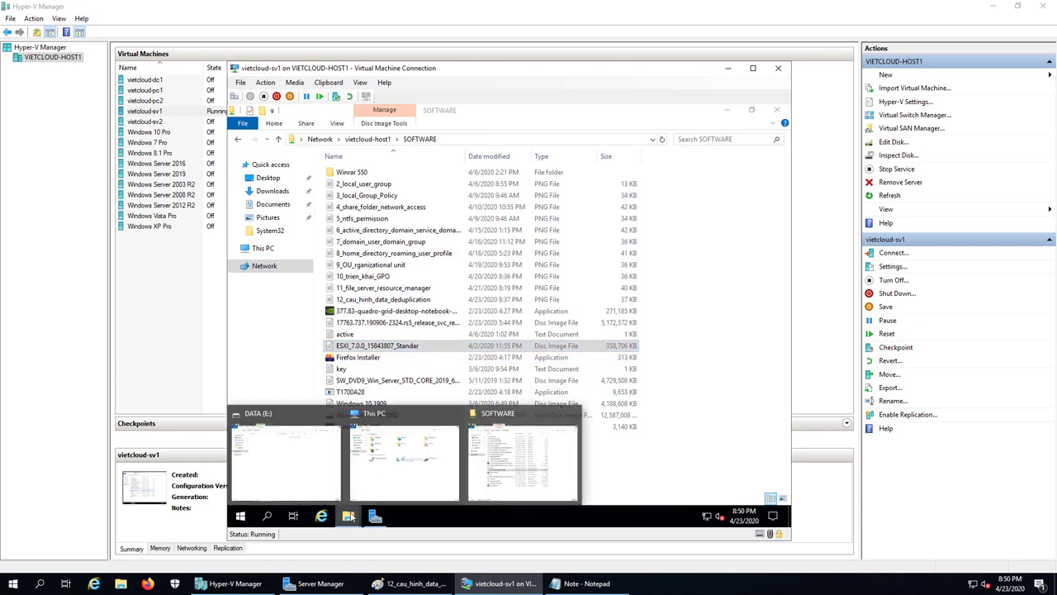
pyautogui.click(302, 486)
pyautogui.rightClick(397, 280)
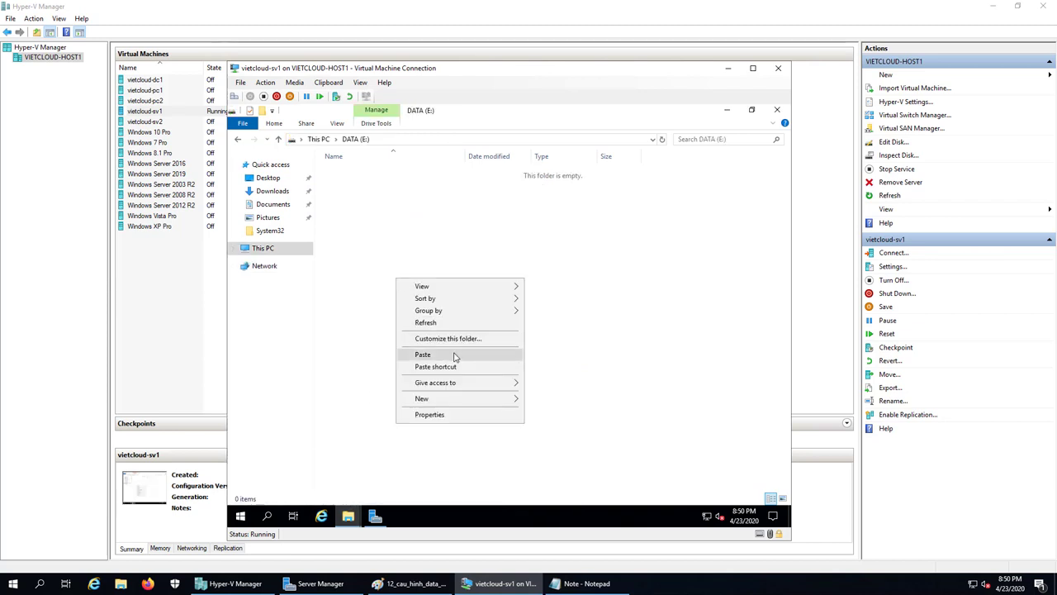
# Paste the ESXi disc image into DATA (E:) and reopen the drive.
pyautogui.click(454, 356)
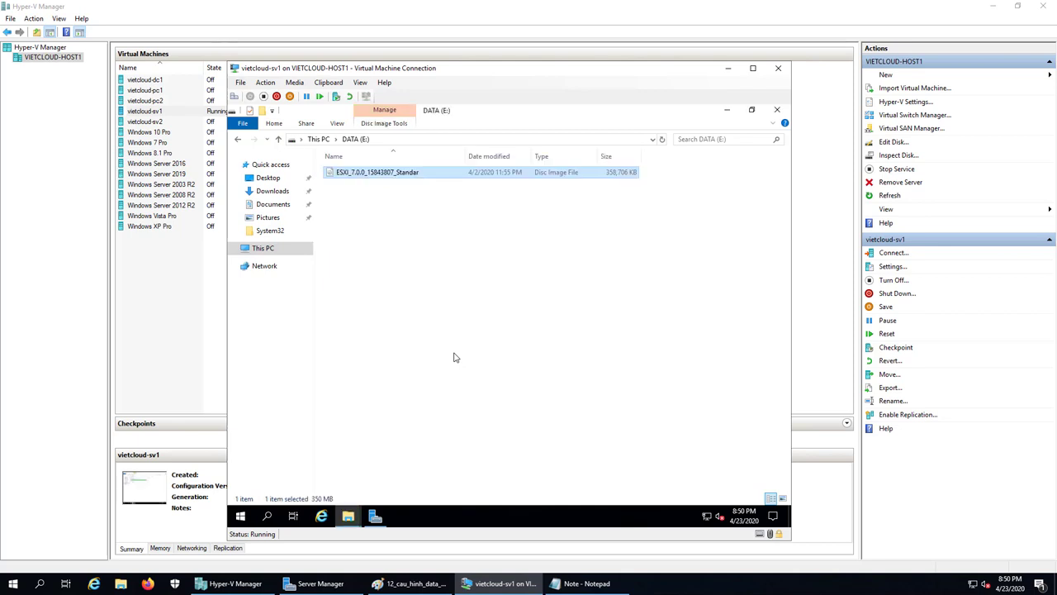
pyautogui.click(423, 275)
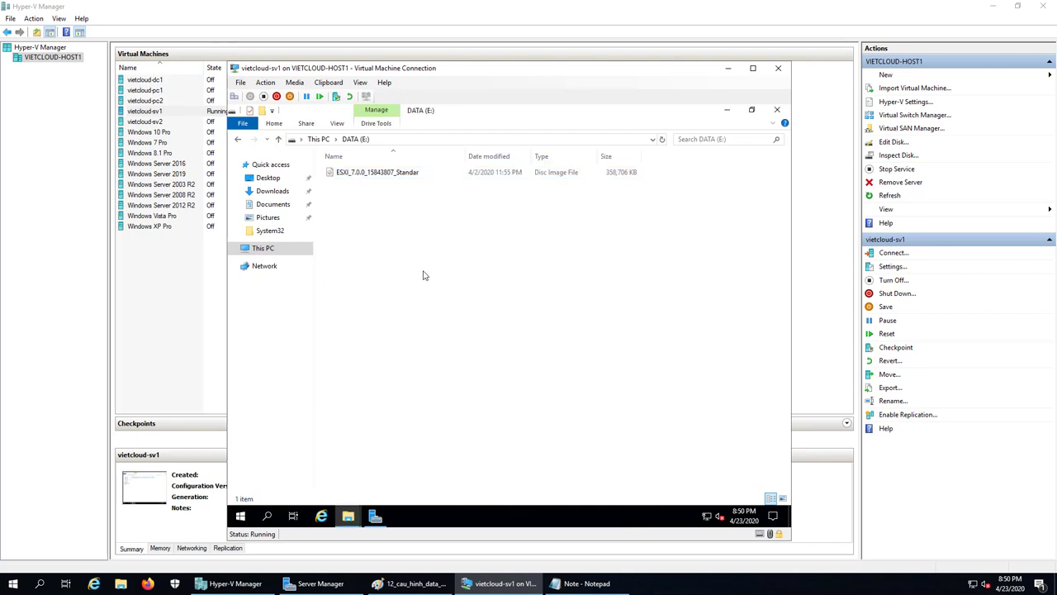
pyautogui.click(263, 248)
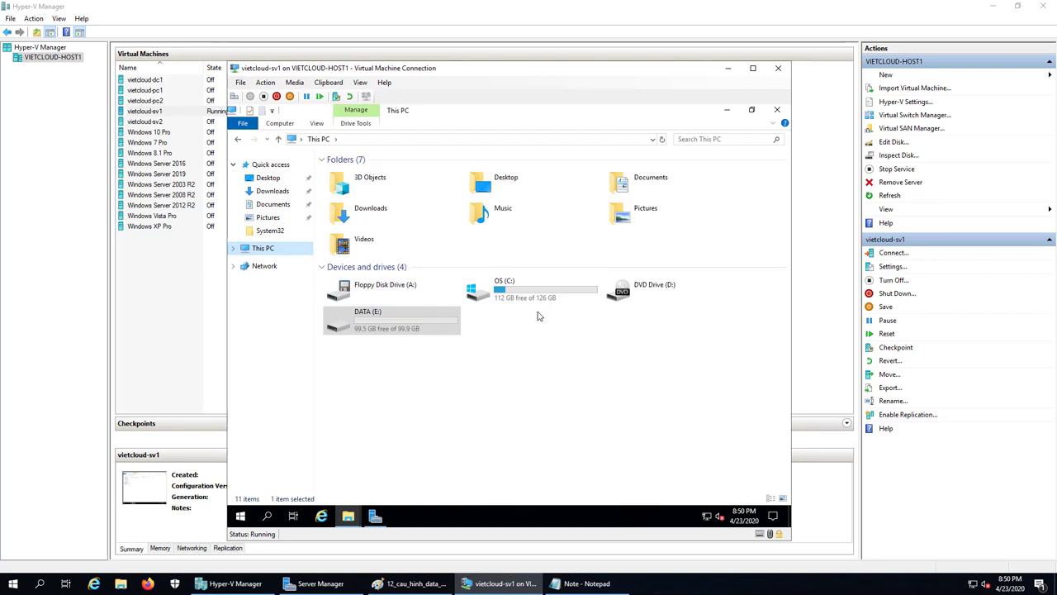
pyautogui.doubleClick(377, 322)
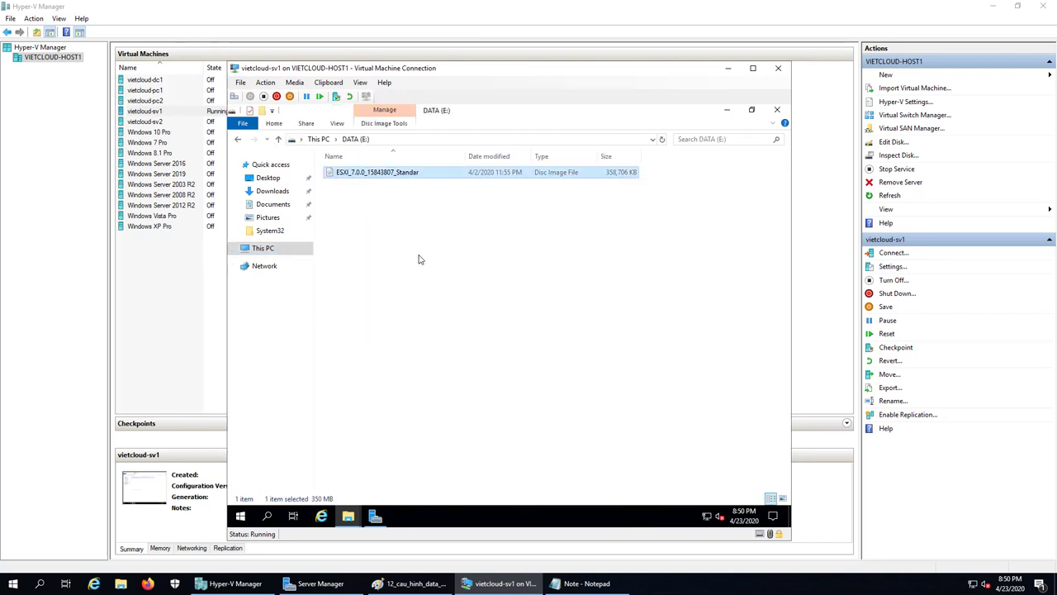
# Create a '- Copy' duplicate of the ESXi image beside the original on E:.
pyautogui.rightClick(390, 178)
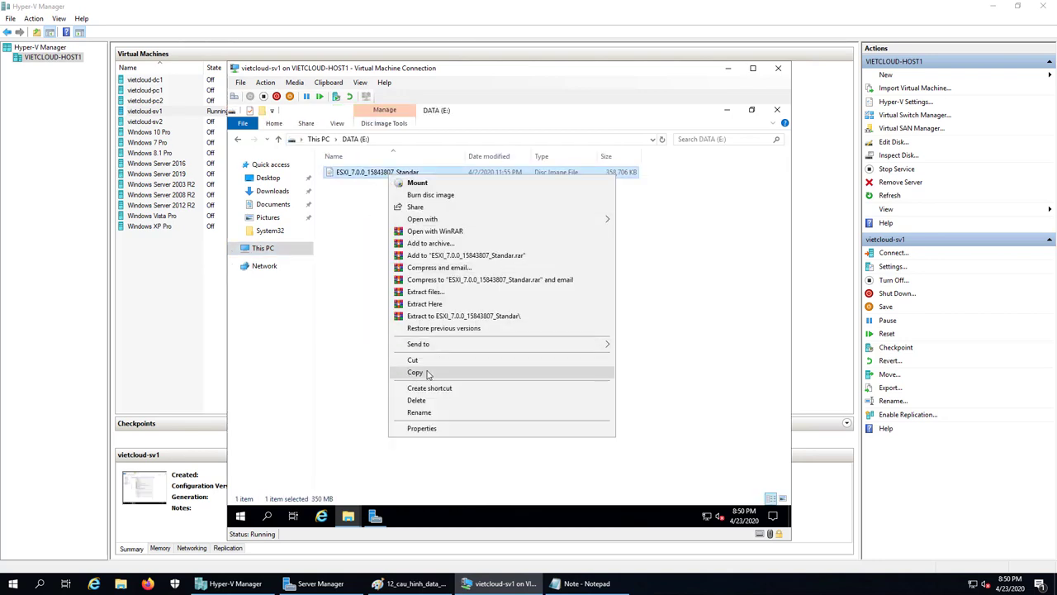
pyautogui.click(408, 373)
pyautogui.click(382, 245)
pyautogui.rightClick(382, 245)
pyautogui.press('Return')
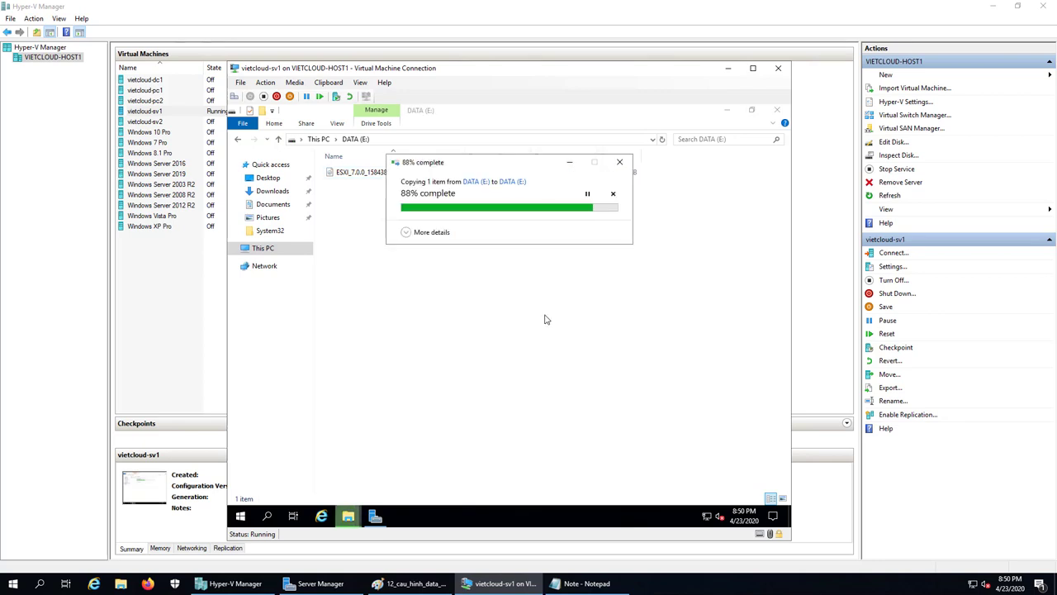
pyautogui.click(487, 257)
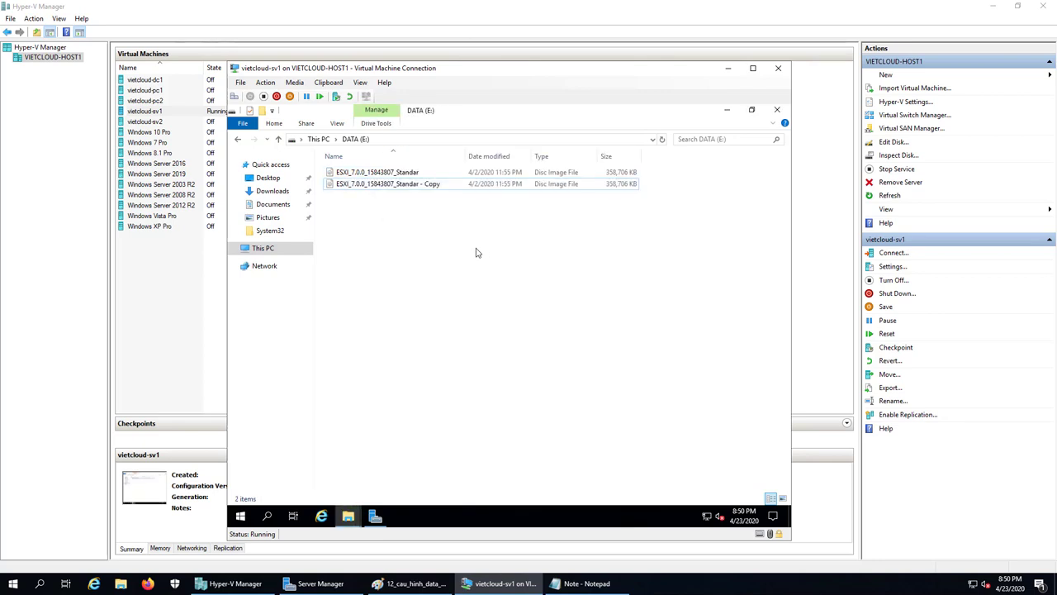
pyautogui.click(396, 184)
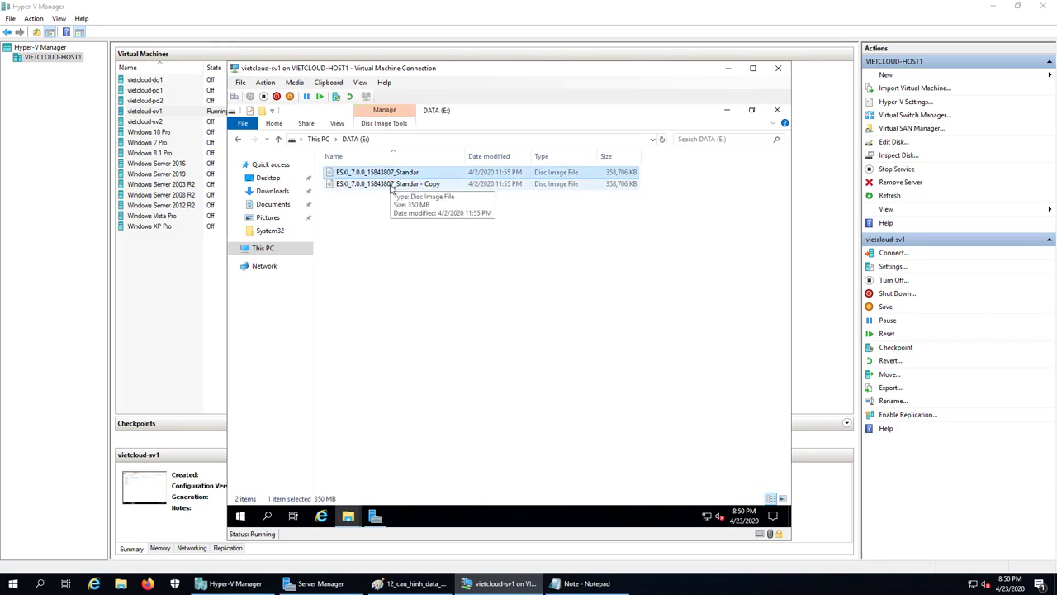
pyautogui.click(649, 233)
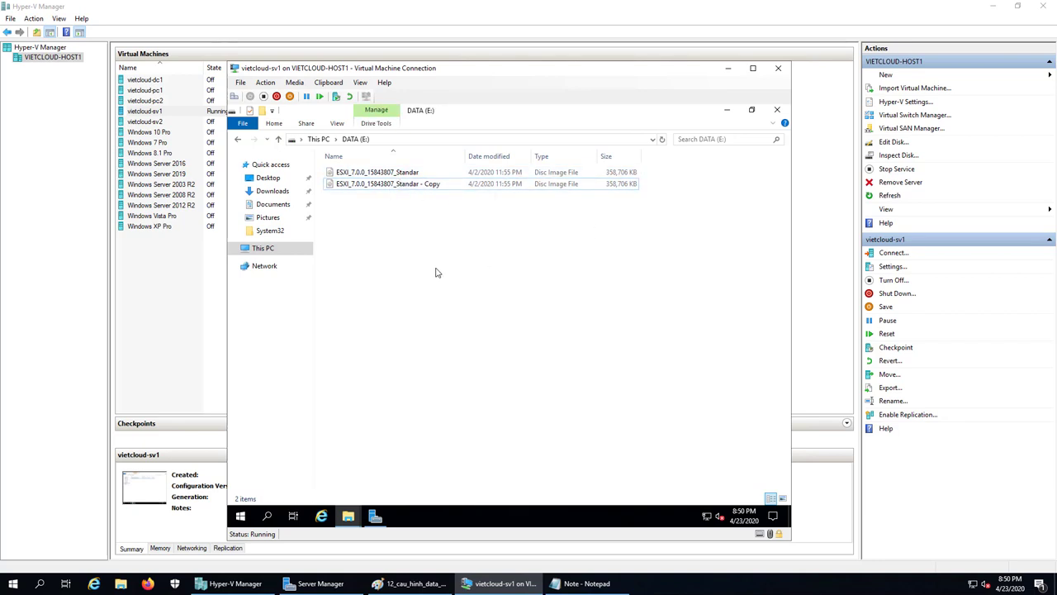
pyautogui.rightClick(358, 232)
# Create a new folder named 'Vmware ESXI 7' on the DATA (E:) drive.
pyautogui.moveTo(421, 364)
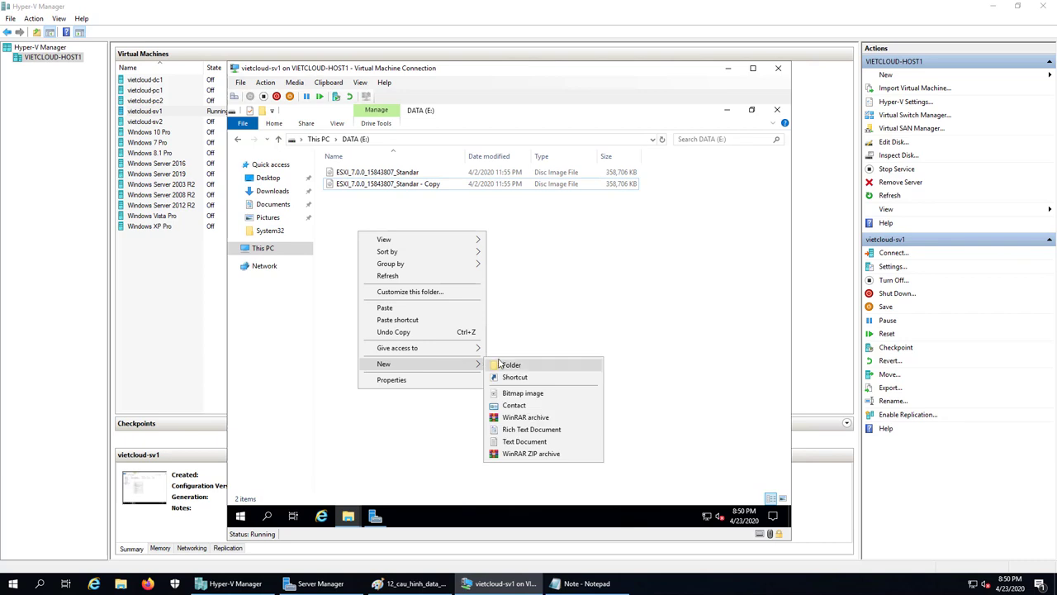
pyautogui.click(498, 364)
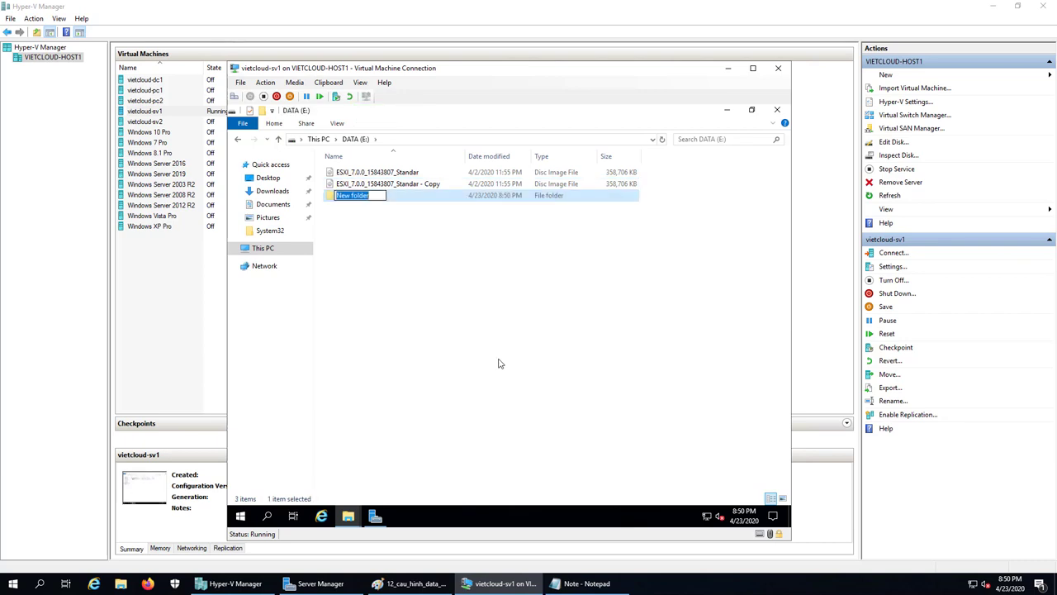
pyautogui.write('vmware ESXI')
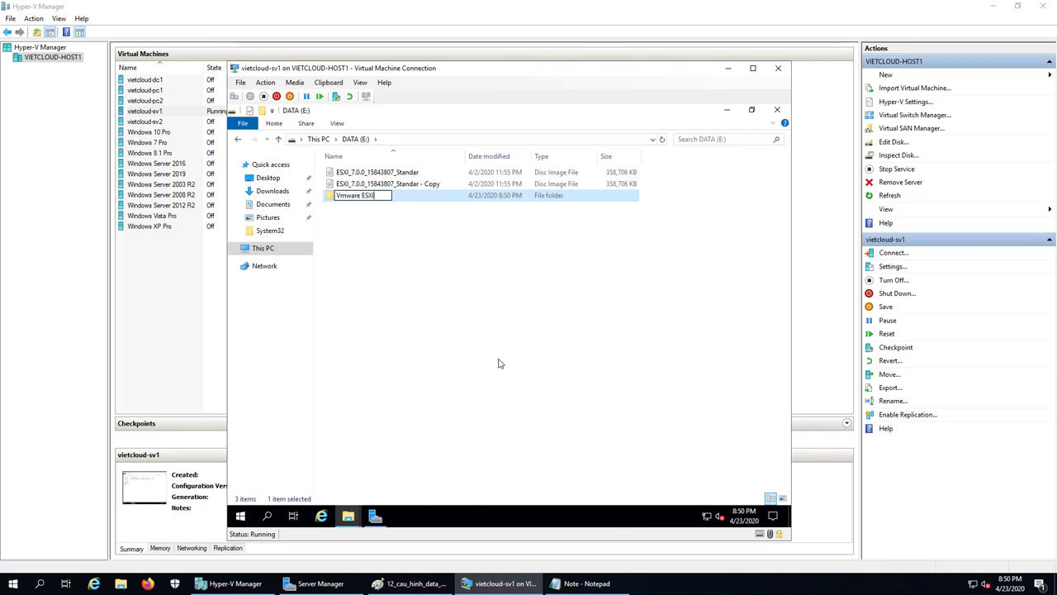
pyautogui.write(' 7')
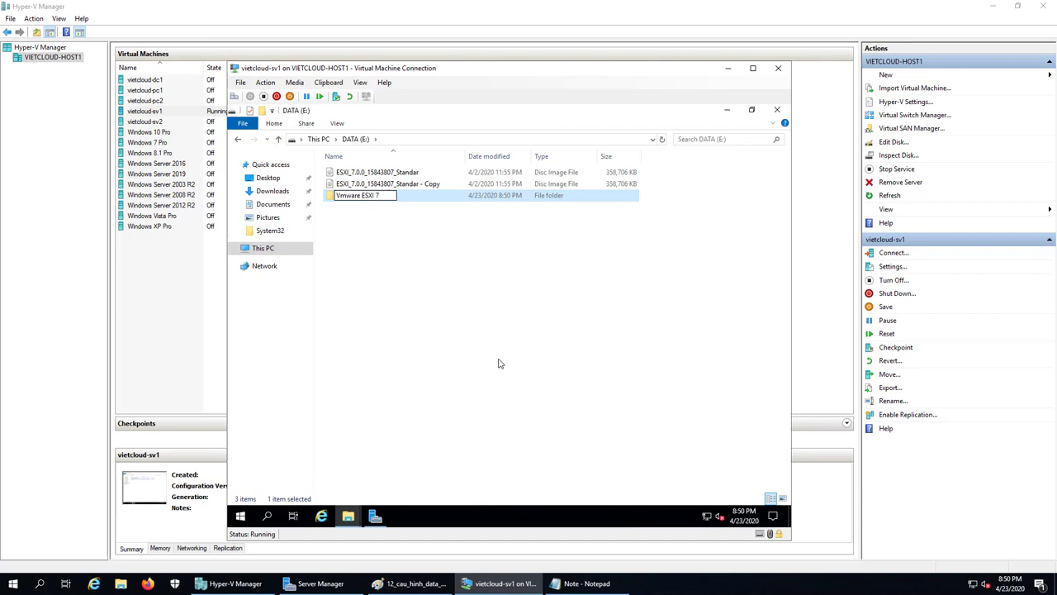
pyautogui.press('Return')
# Paste another copy of the ESXi disc image inside the Vmware ESXI 7 folder.
pyautogui.click(369, 174)
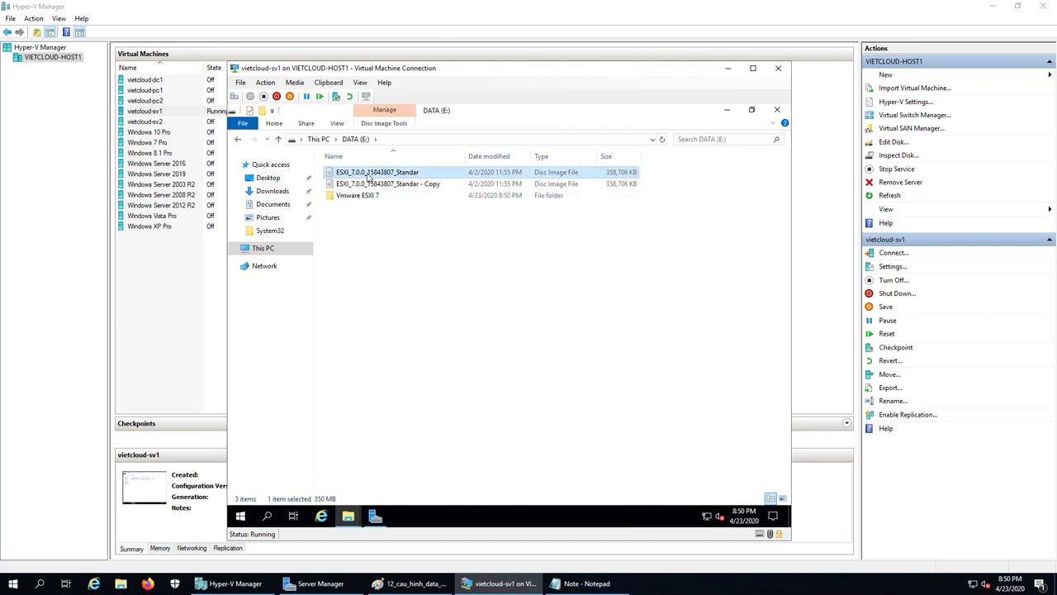
pyautogui.rightClick(369, 174)
pyautogui.click(397, 371)
pyautogui.click(356, 196)
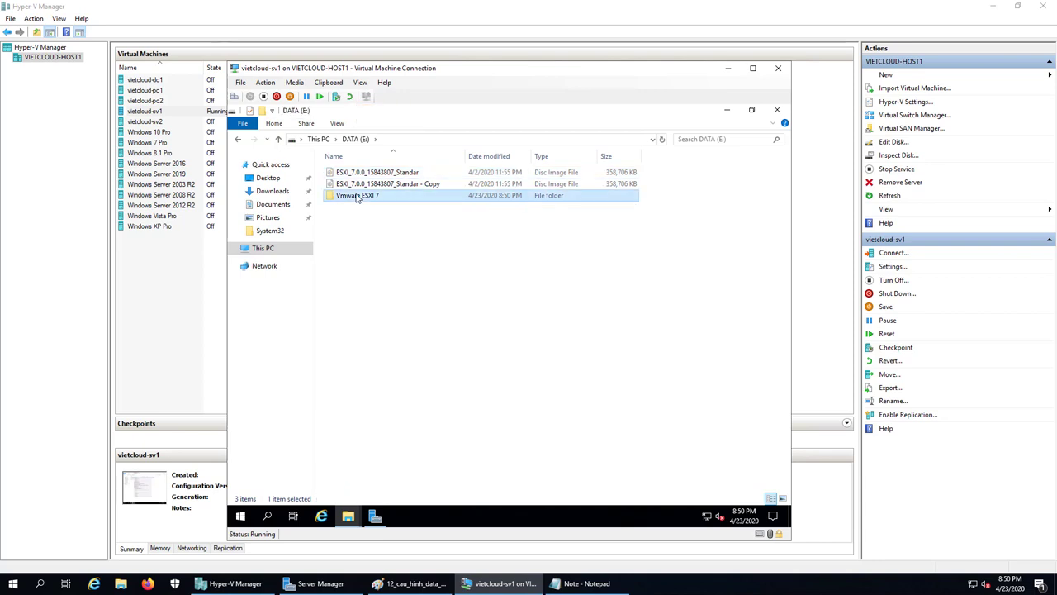
pyautogui.doubleClick(357, 196)
pyautogui.rightClick(361, 245)
pyautogui.click(463, 315)
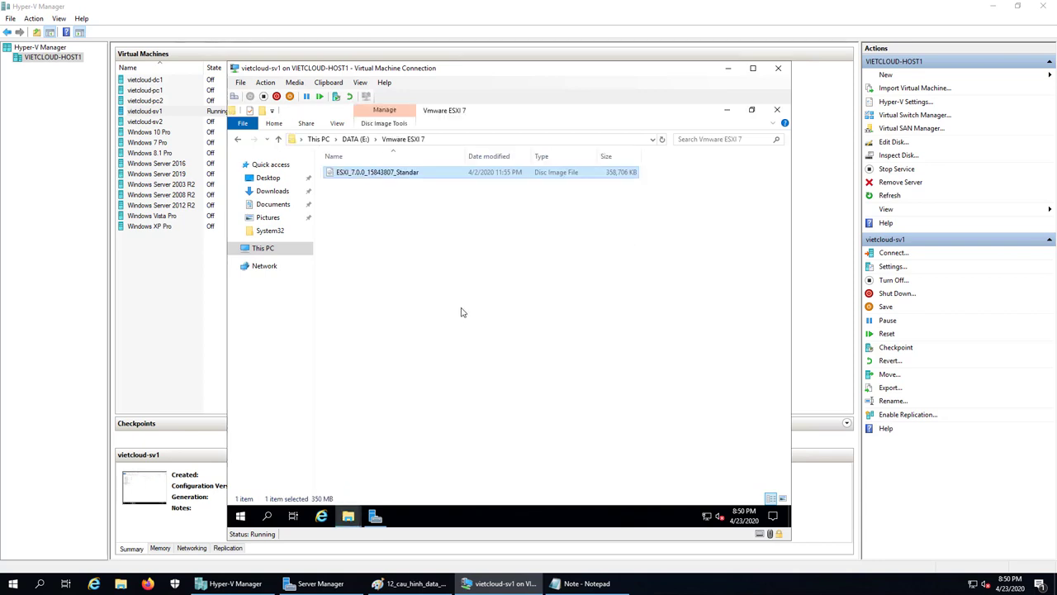
# Rename the pasted image to vmware_exsi_7 and return to the DATA (E:) drive.
pyautogui.press('F2')
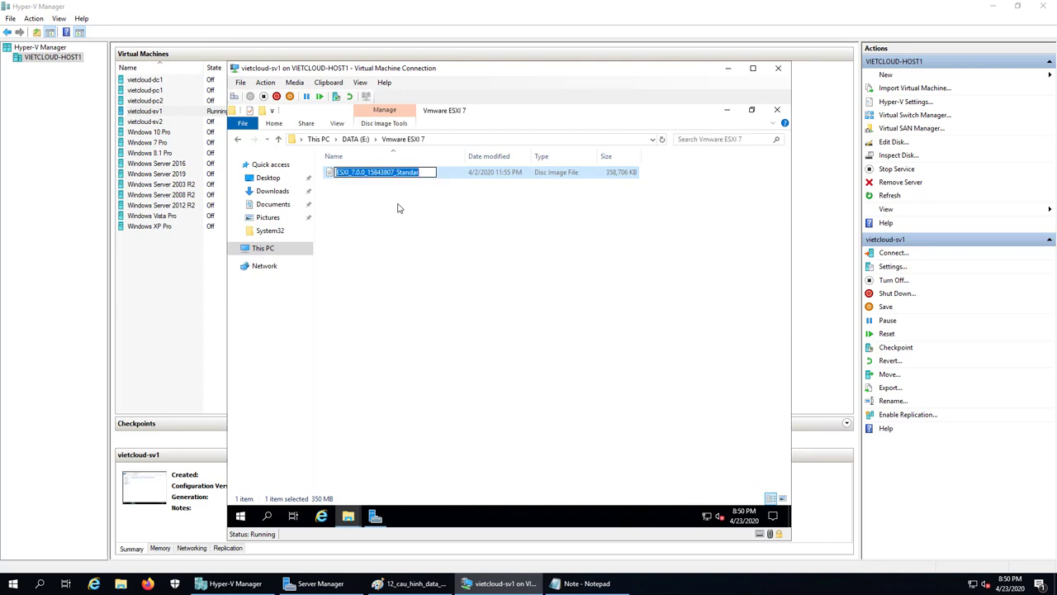
pyautogui.write('vmware')
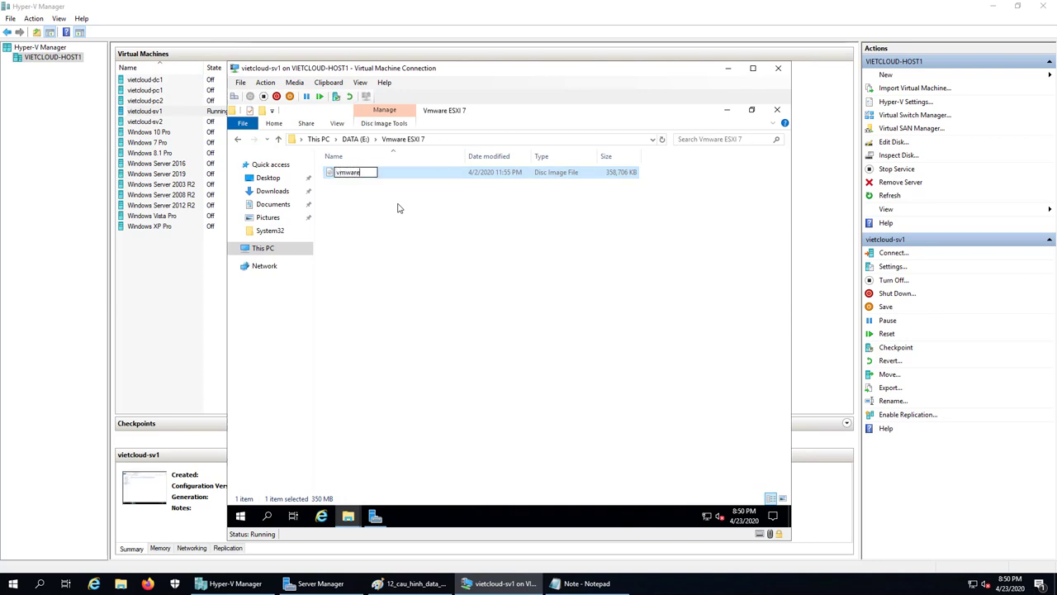
pyautogui.write('_e')
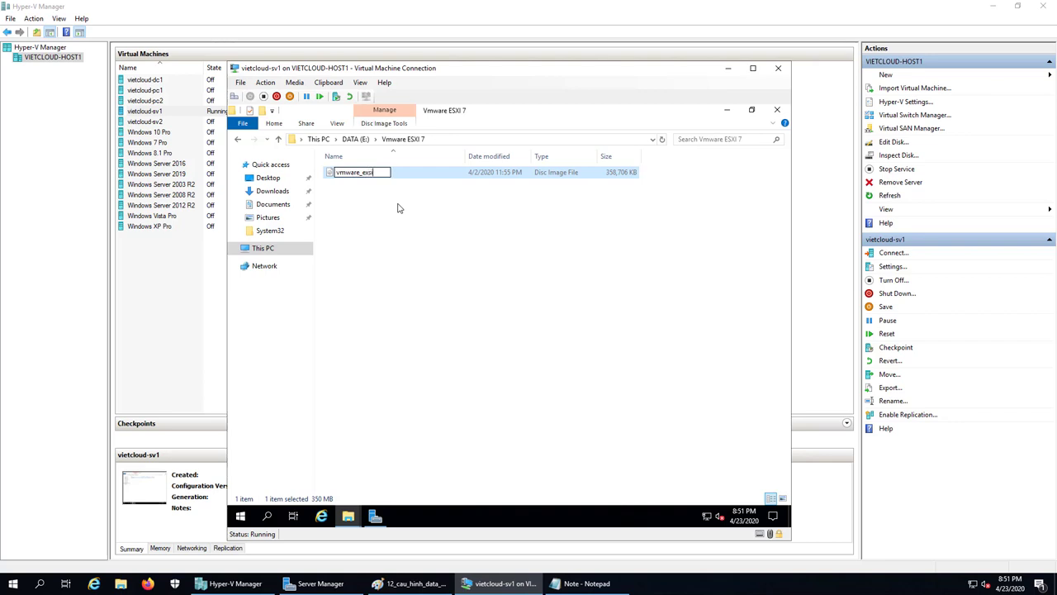
pyautogui.write('xsi')
pyautogui.press('BackSpace')
pyautogui.write('_7')
pyautogui.press('Return')
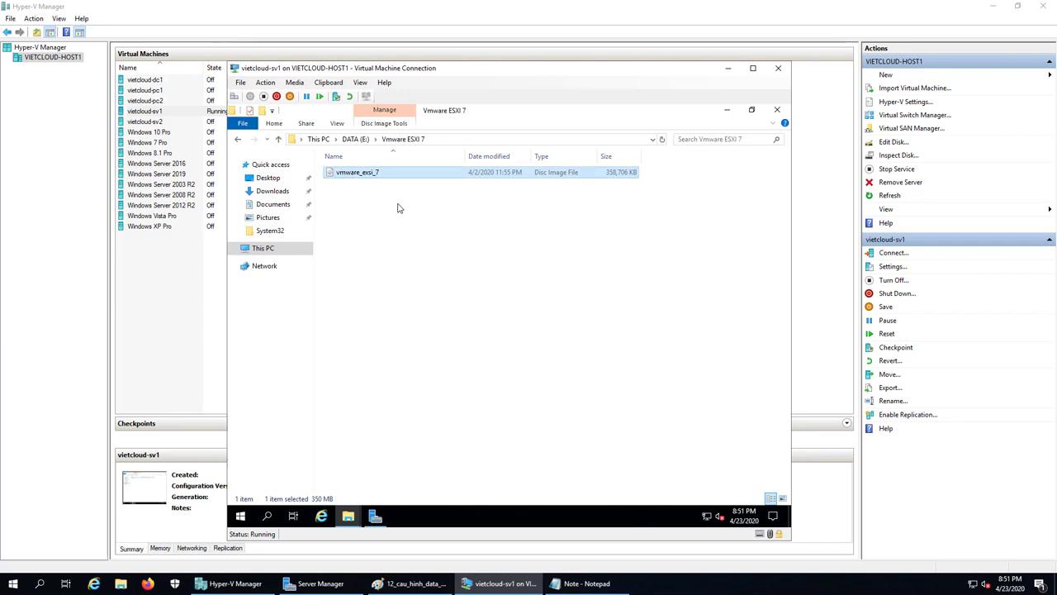
pyautogui.click(397, 208)
pyautogui.click(237, 140)
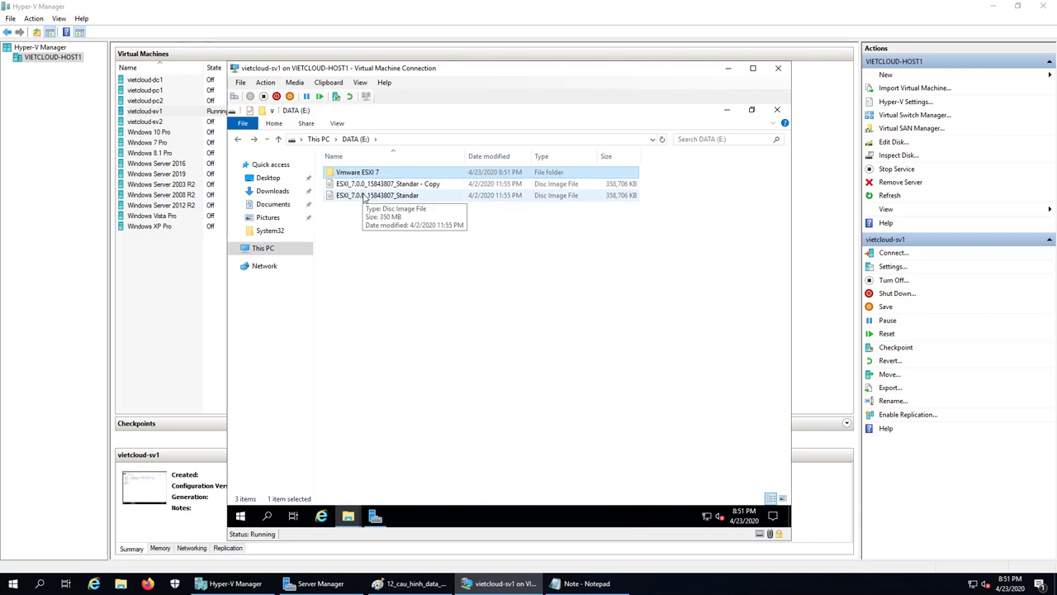
pyautogui.doubleClick(368, 175)
pyautogui.click(370, 173)
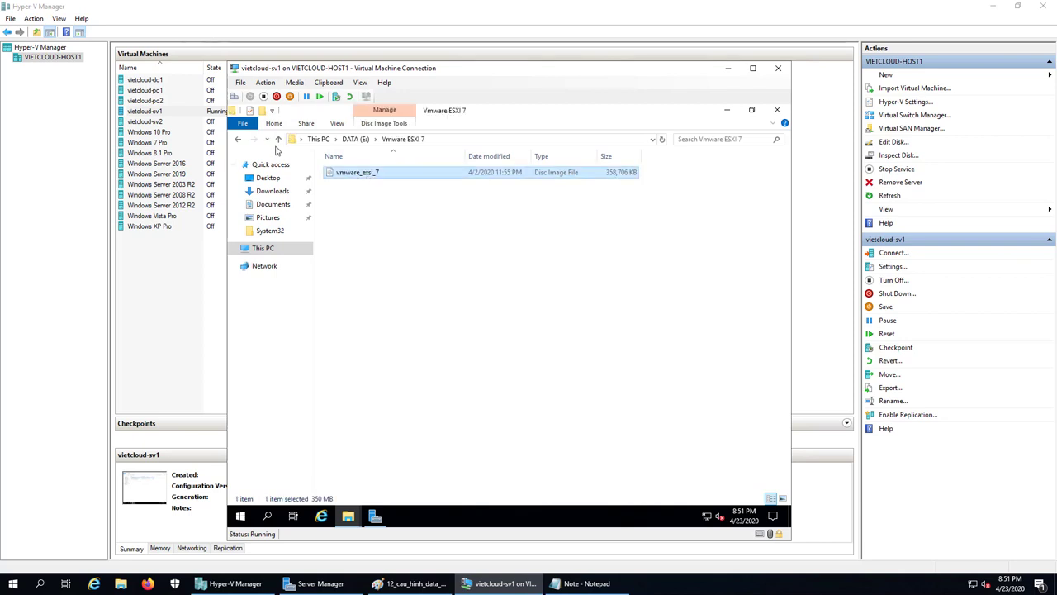
pyautogui.click(238, 140)
pyautogui.click(373, 196)
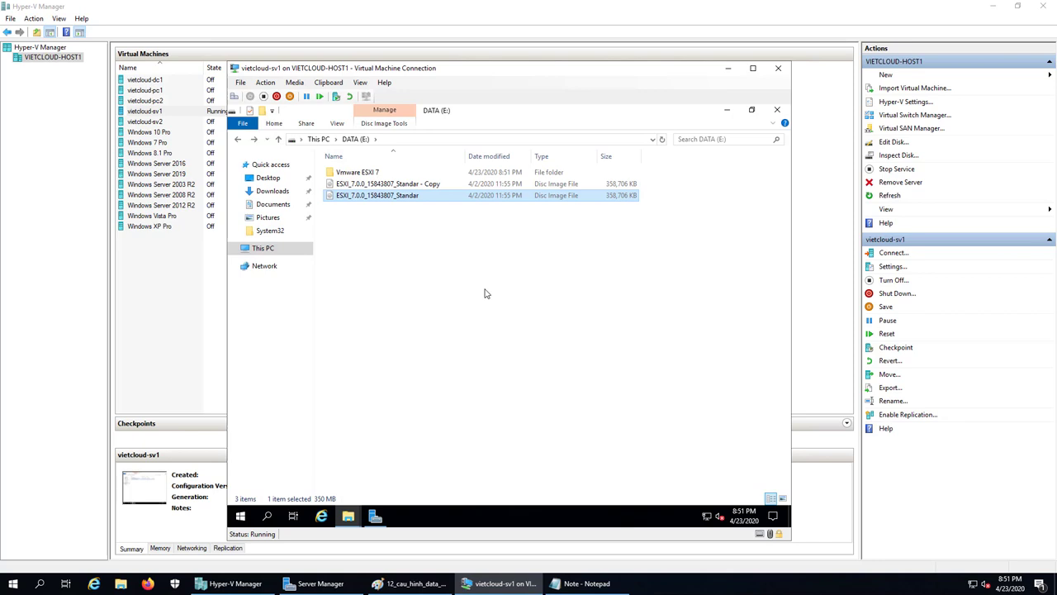
pyautogui.click(389, 199)
pyautogui.click(394, 219)
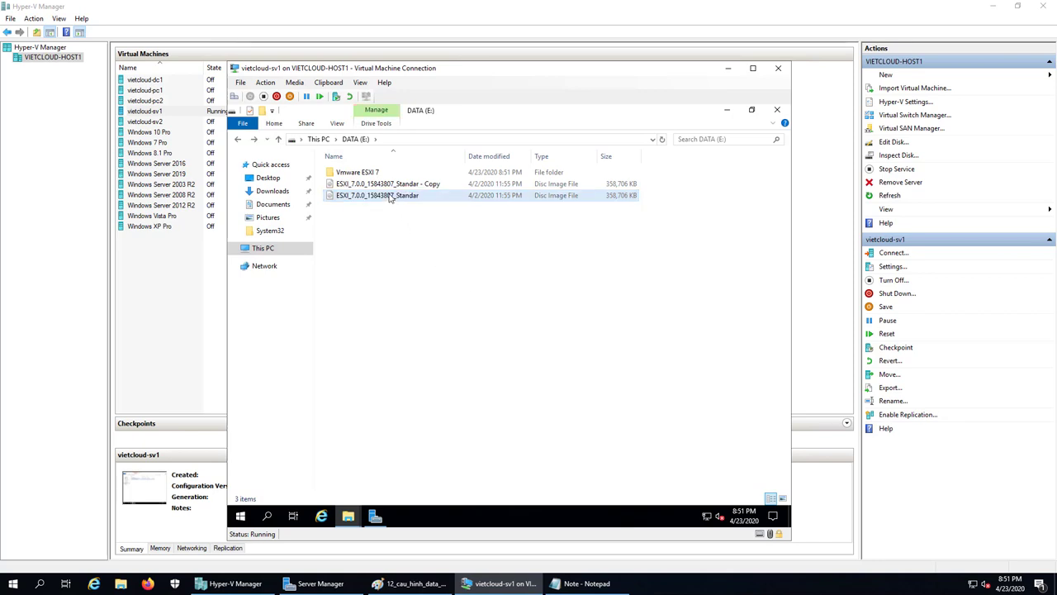
pyautogui.doubleClick(363, 175)
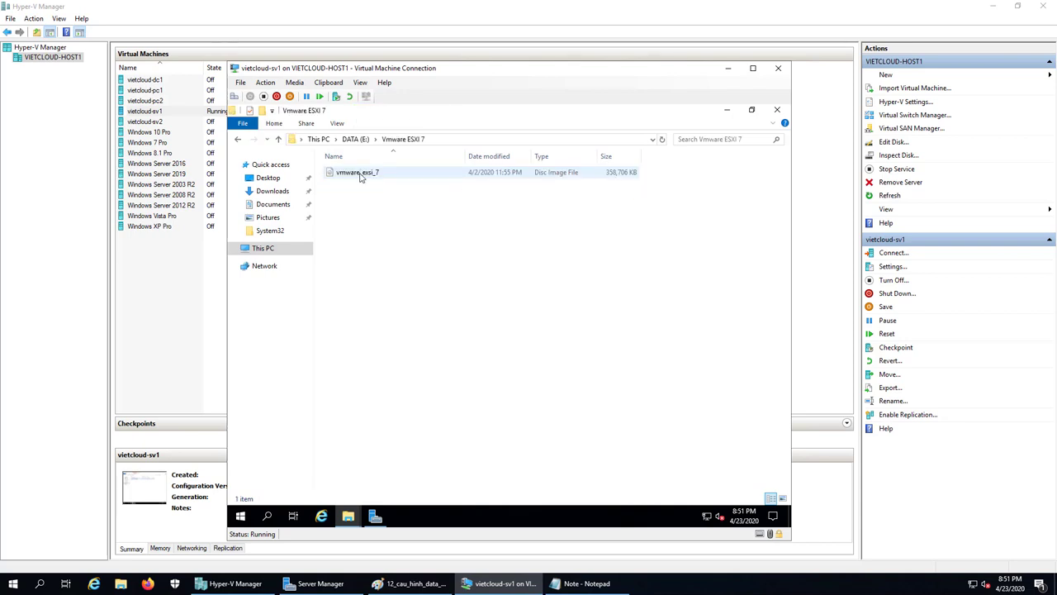
pyautogui.click(360, 176)
pyautogui.click(241, 139)
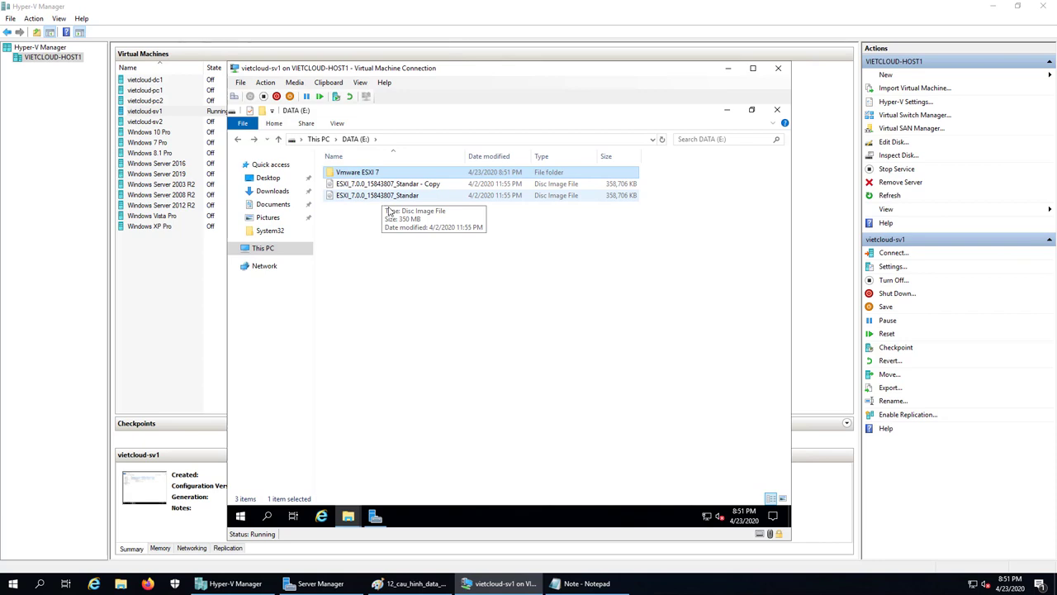
pyautogui.click(374, 197)
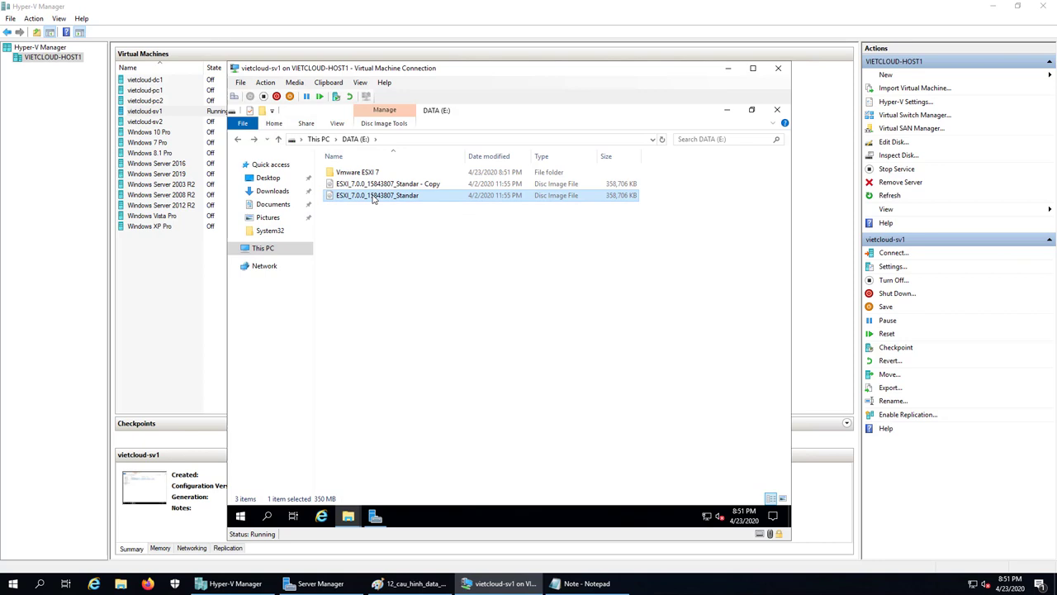
# Check the ESXi image's properties showing 350 MB size and size on disk, then return to This PC.
pyautogui.rightClick(374, 198)
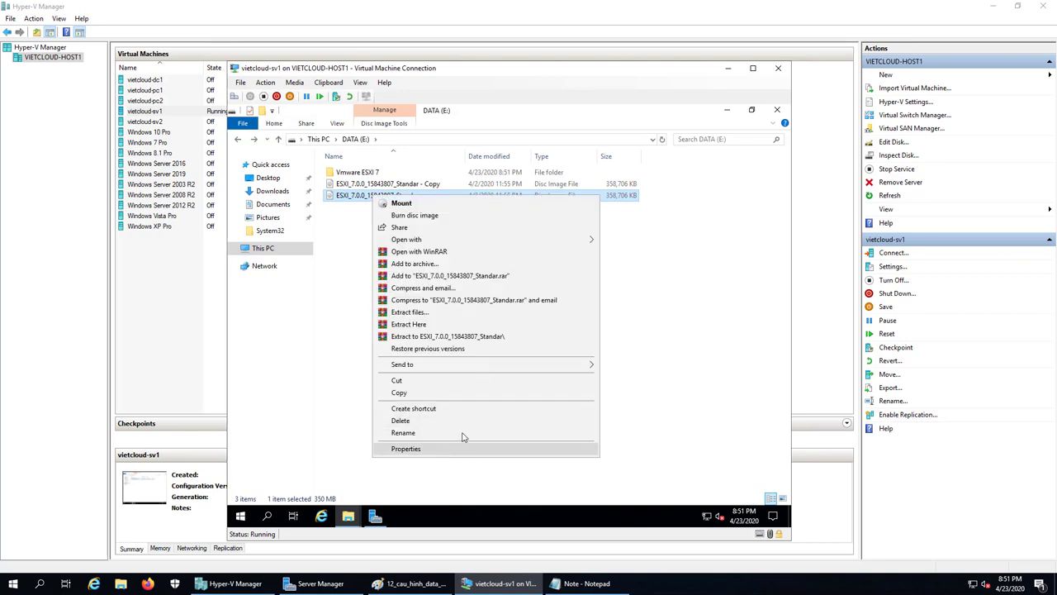
pyautogui.click(454, 449)
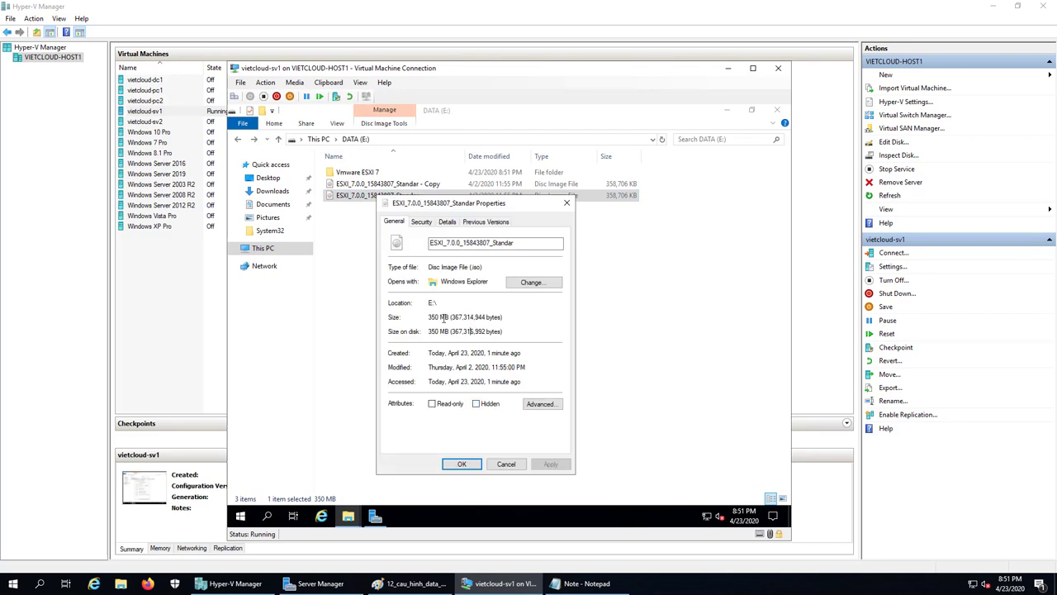
pyautogui.moveTo(430, 320); pyautogui.dragTo(451, 318)
pyautogui.moveTo(429, 331); pyautogui.dragTo(446, 331)
pyautogui.click(449, 331)
pyautogui.click(506, 465)
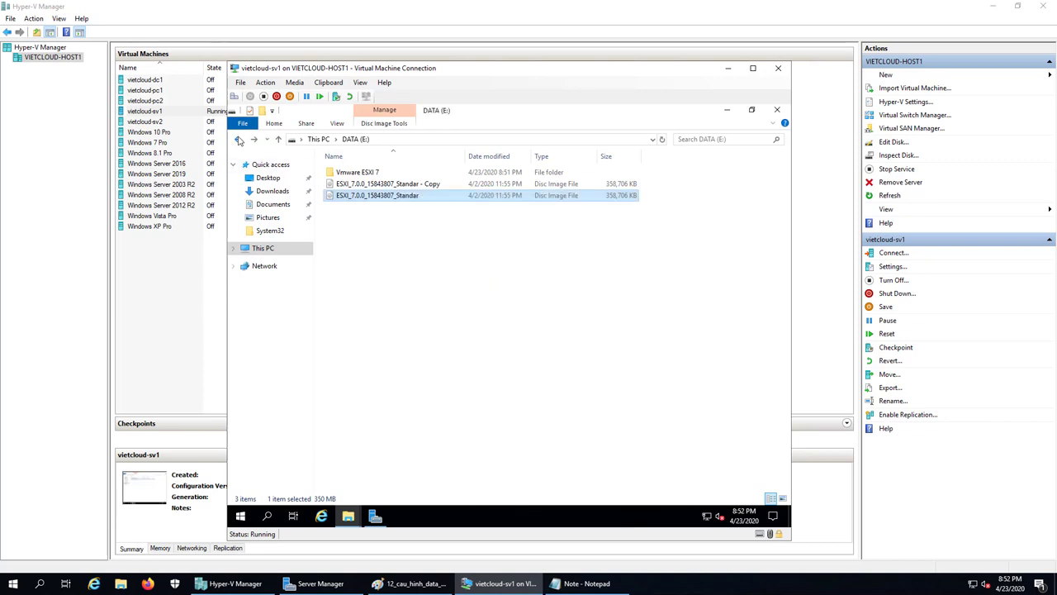
pyautogui.click(239, 140)
pyautogui.rightClick(391, 321)
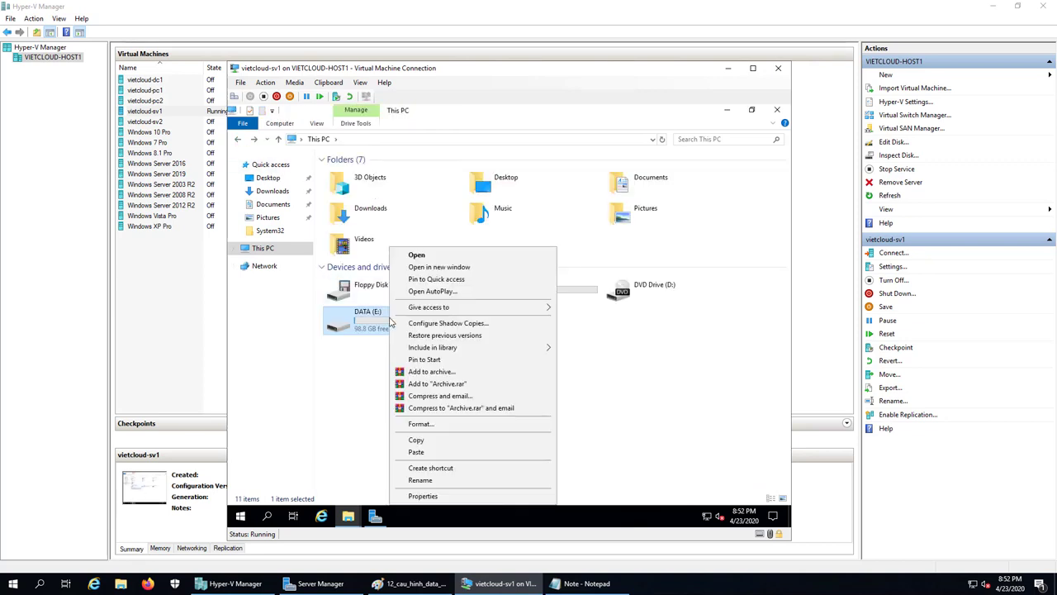
pyautogui.click(423, 495)
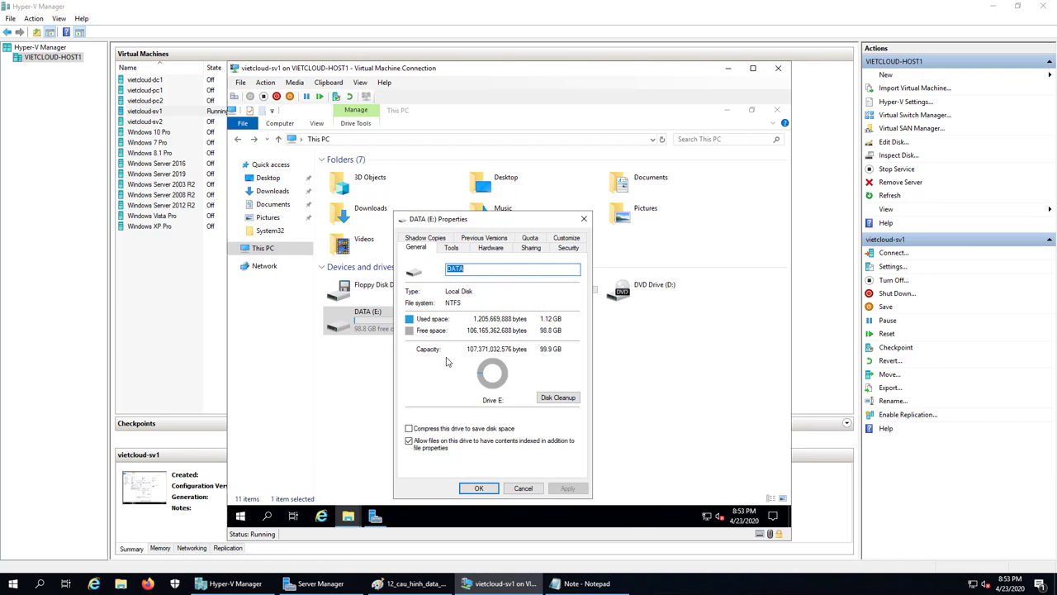
pyautogui.click(480, 488)
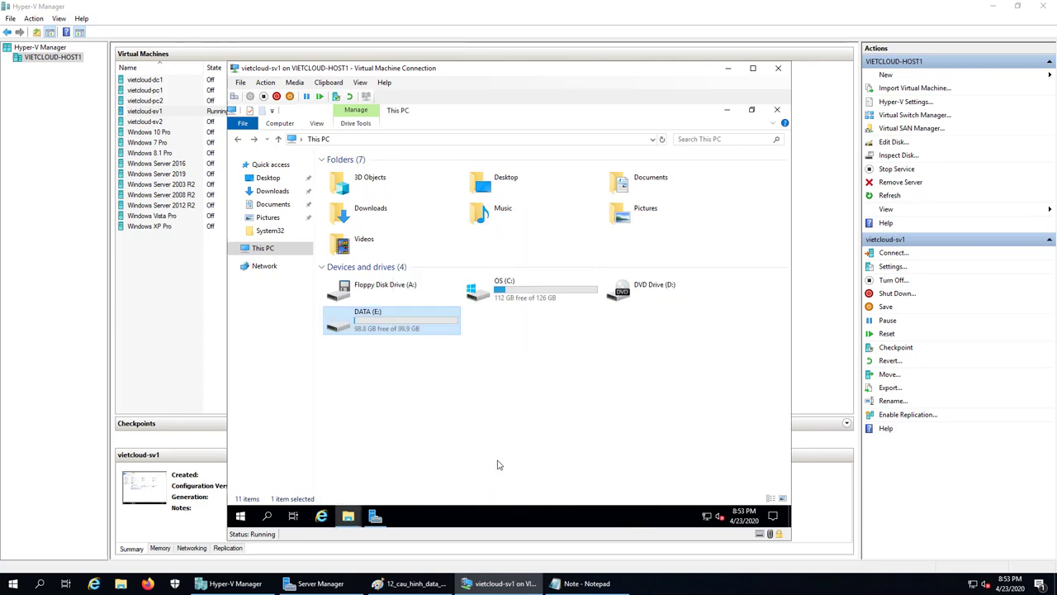
# Add the line '2. Cai dat Data Deduplication' to the Notepad notes, then bring up Server Manager on sv1.
pyautogui.click(566, 583)
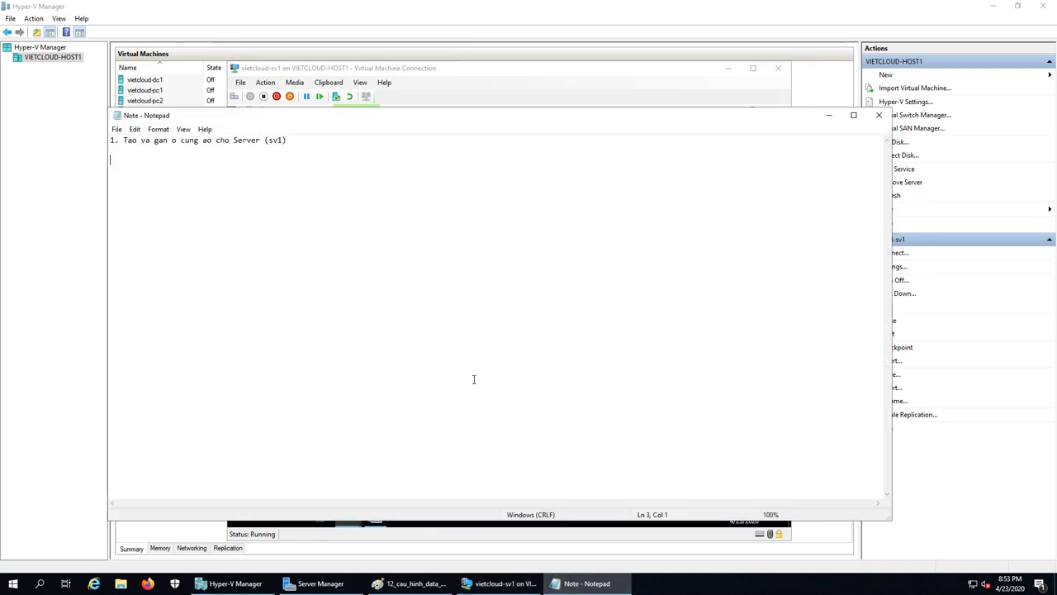
pyautogui.write('2. Cai dat Data ')
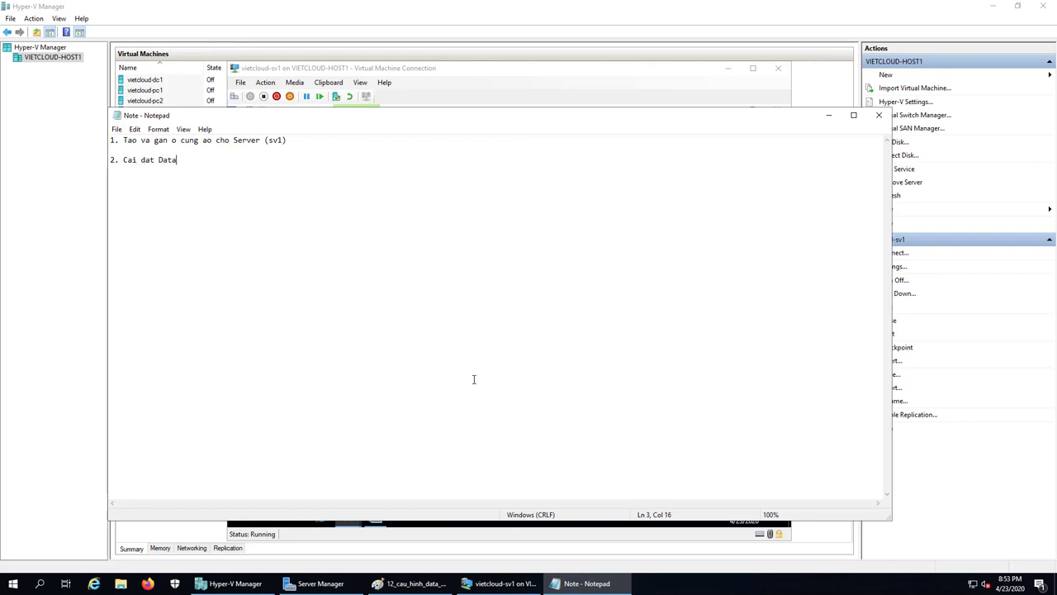
pyautogui.write('Deduplication')
pyautogui.click(504, 583)
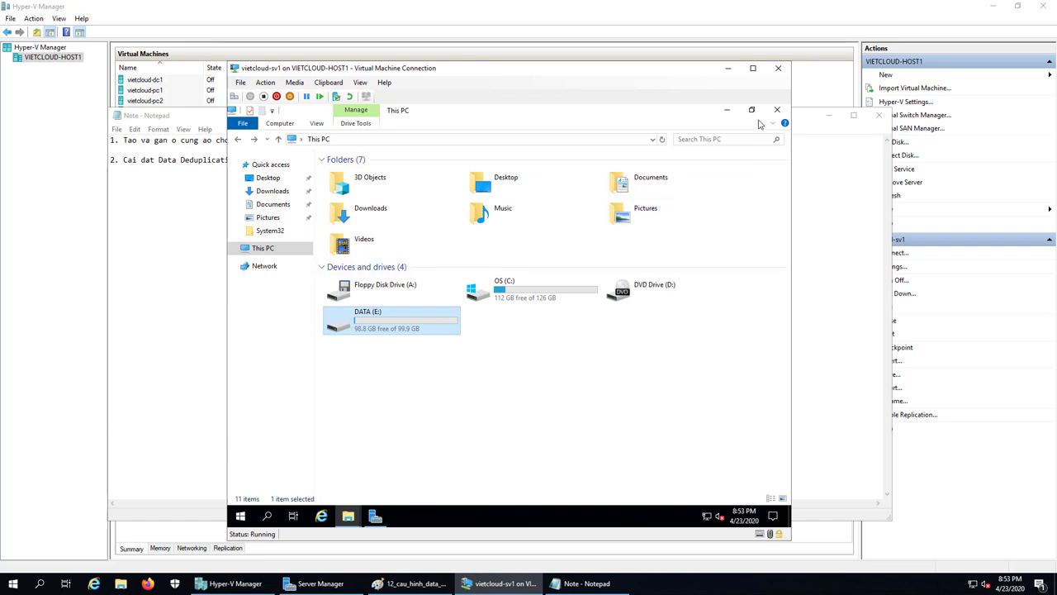
pyautogui.click(375, 517)
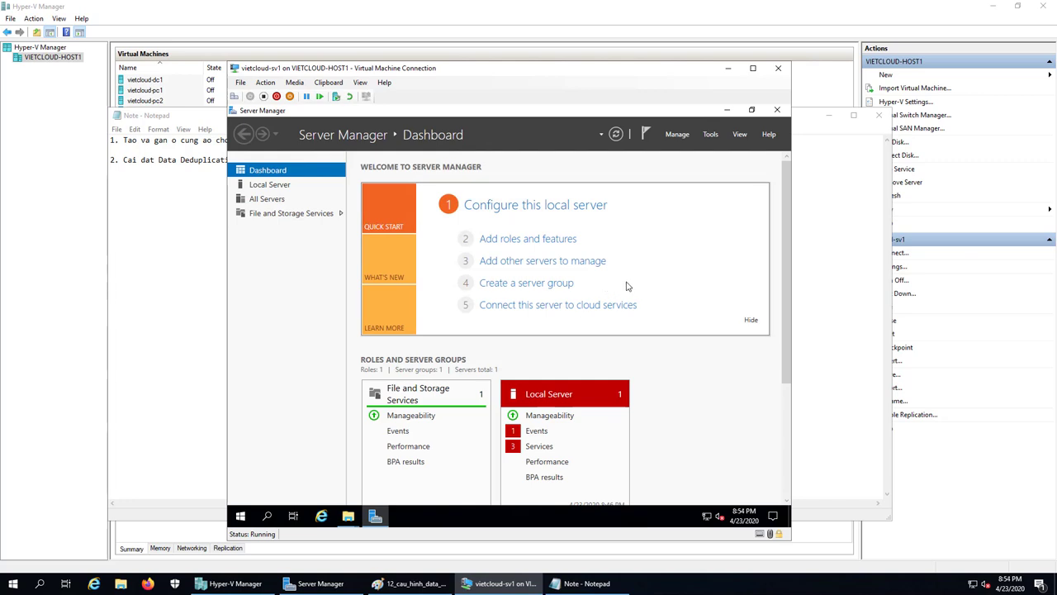
# Launch Add Roles and Features, keeping role-based installation and sv1 as the destination server.
pyautogui.click(679, 134)
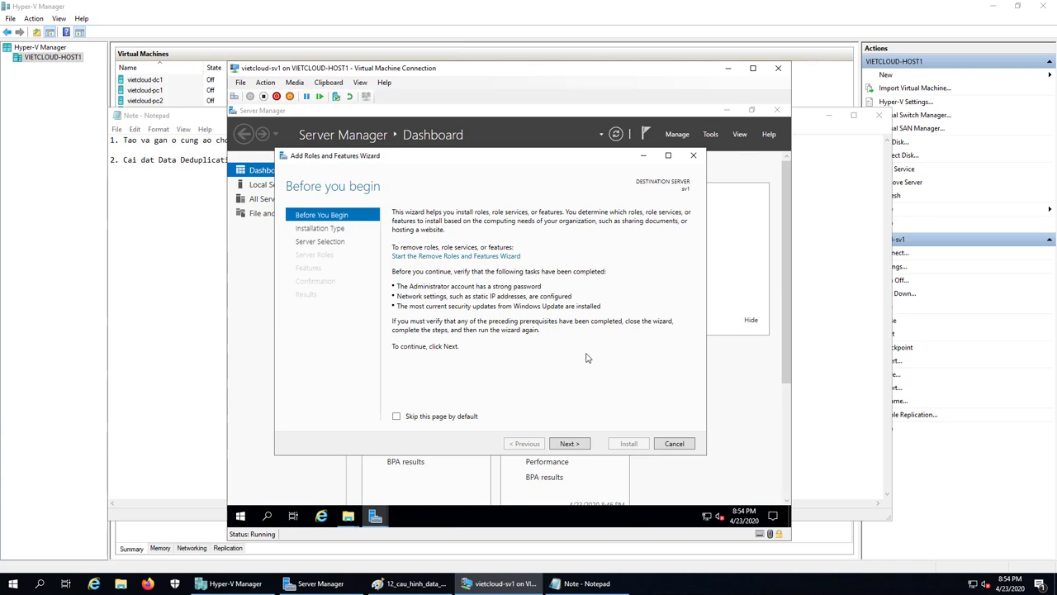
pyautogui.click(569, 444)
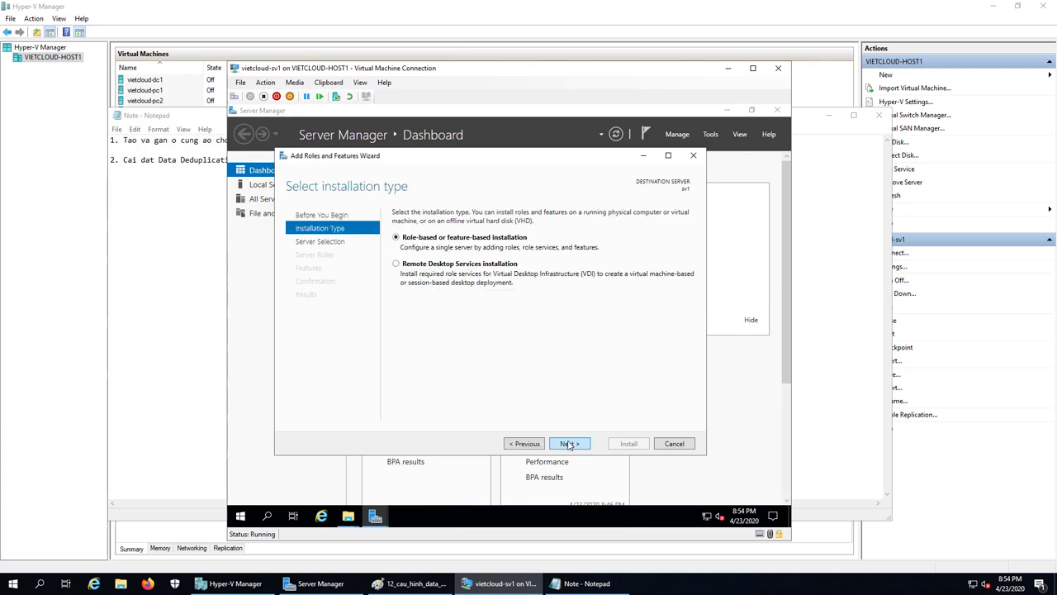
pyautogui.click(570, 444)
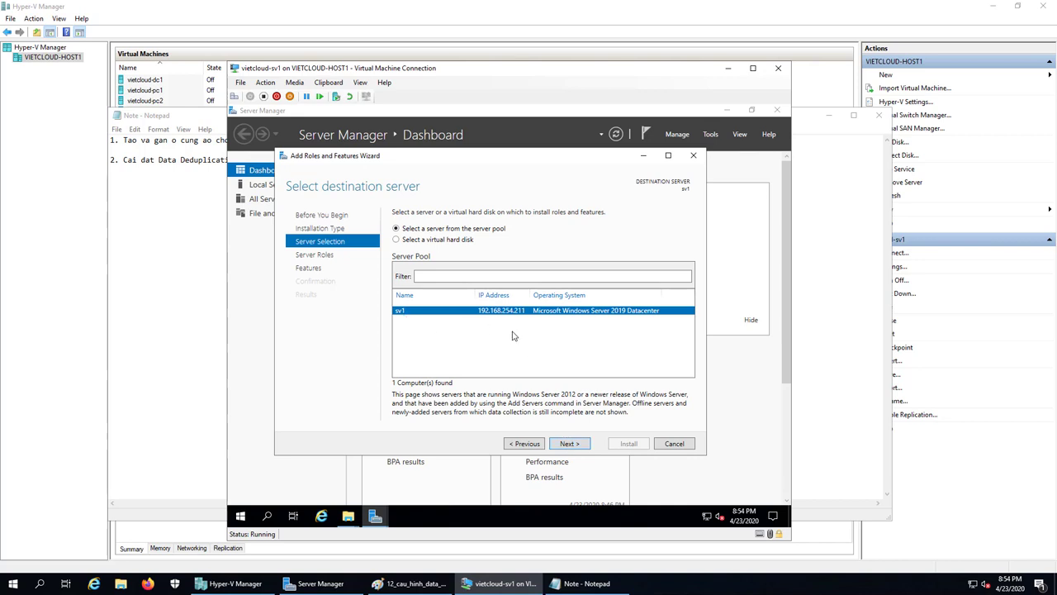
pyautogui.click(569, 443)
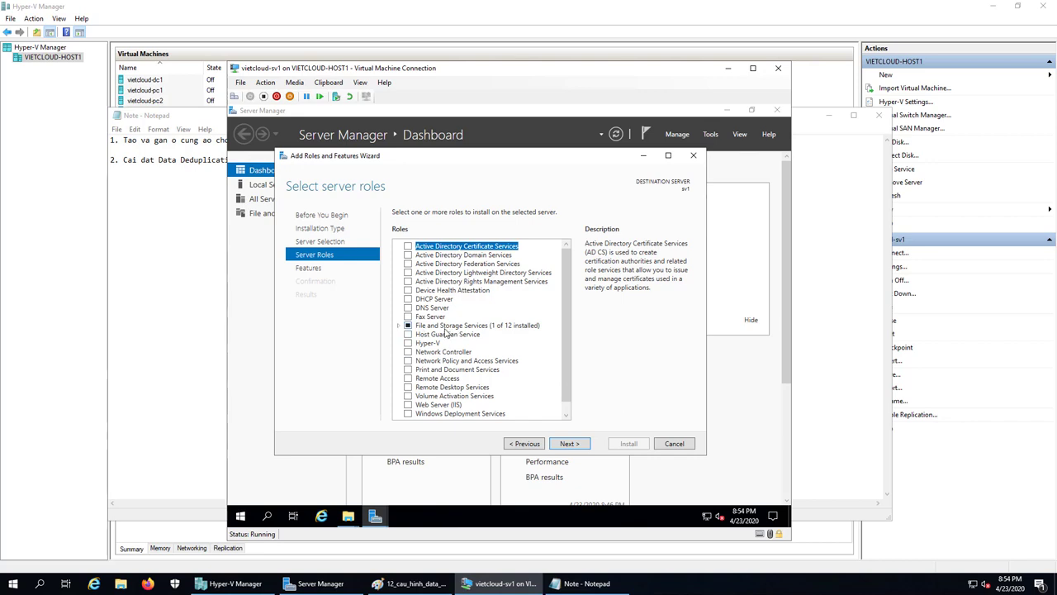
# Tick Data Deduplication under File and iSCSI Services, add its required features, and advance to Confirmation.
pyautogui.click(398, 327)
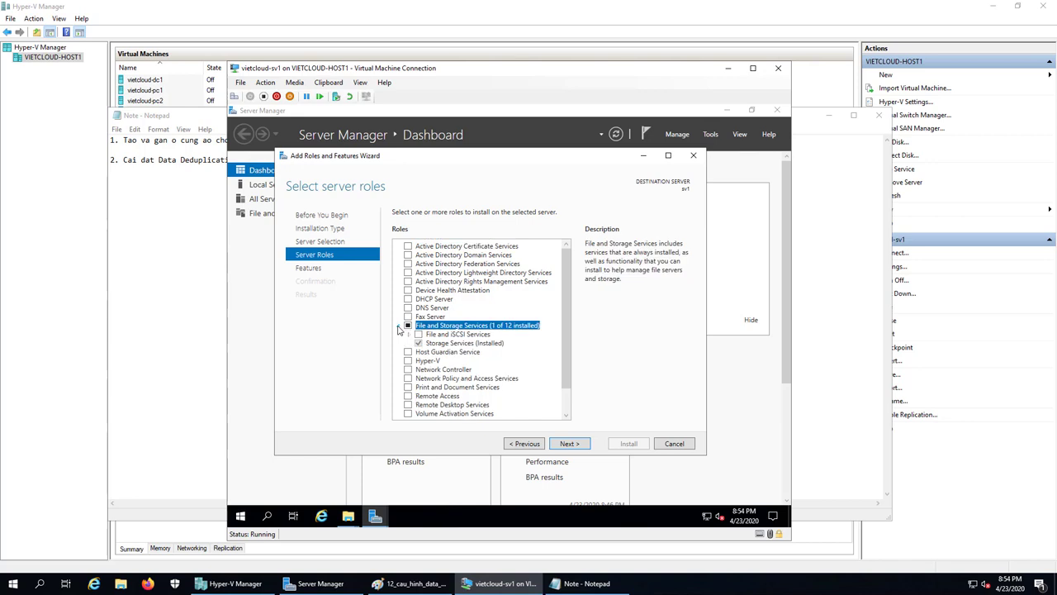
pyautogui.click(409, 335)
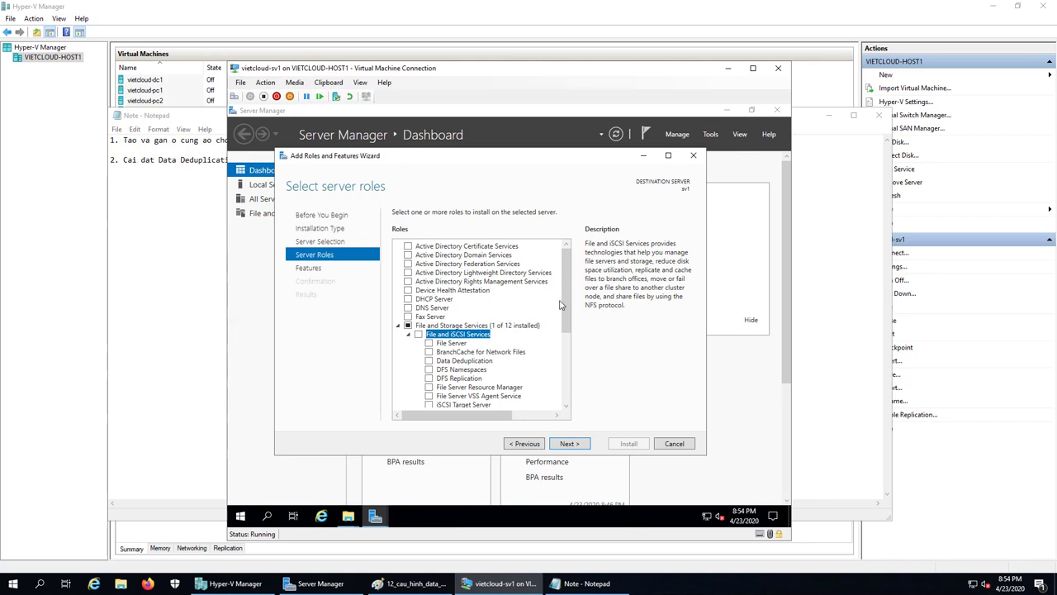
pyautogui.moveTo(564, 307)
pyautogui.mouseDown()
pyautogui.moveTo(570, 351)
pyautogui.moveTo(563, 304)
pyautogui.mouseUp()
pyautogui.scroll(-1, 570, 351)
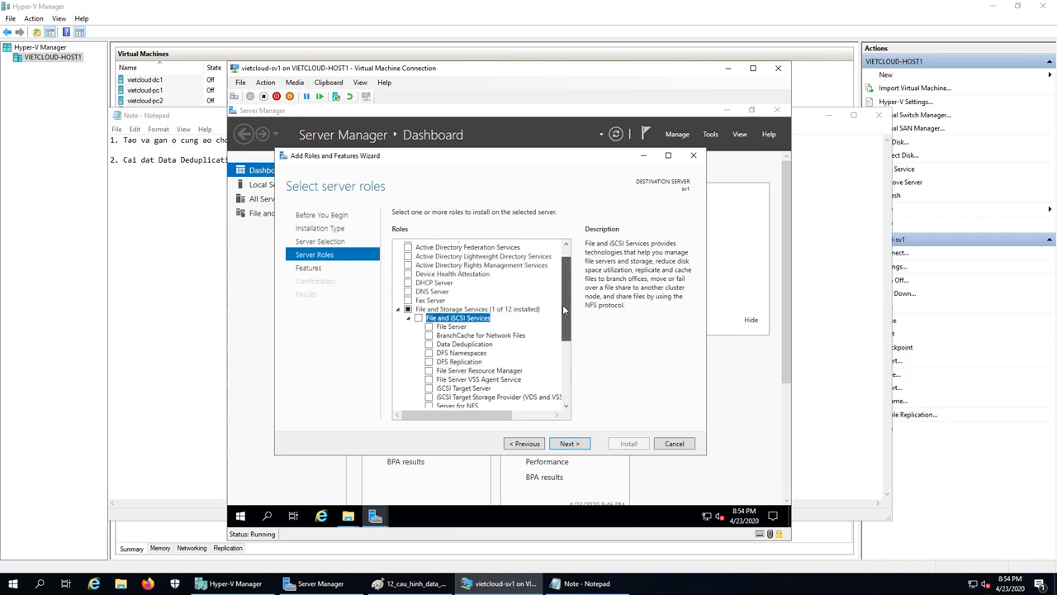
pyautogui.click(458, 344)
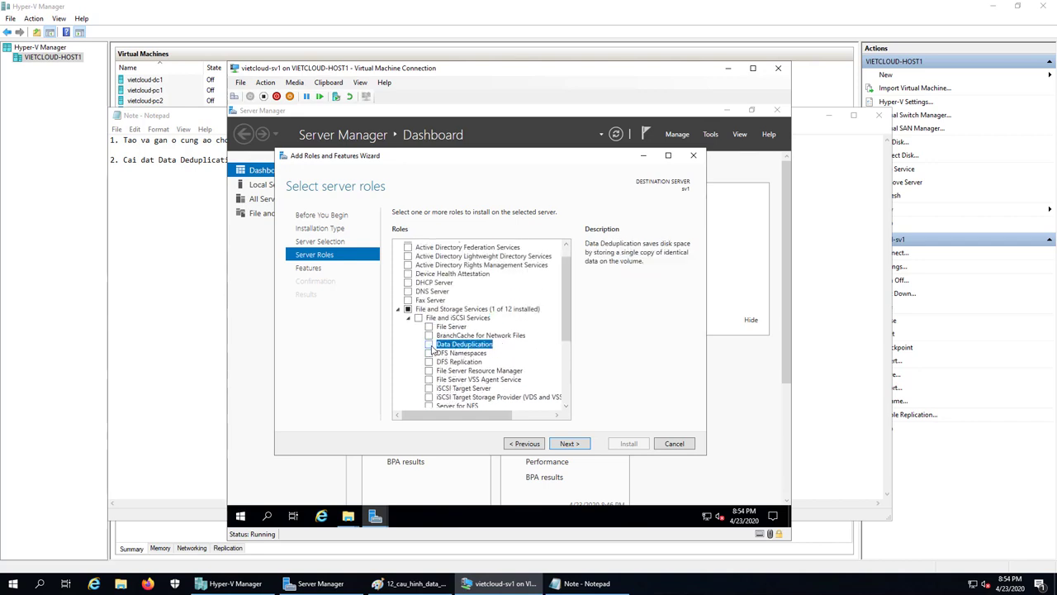
pyautogui.click(430, 347)
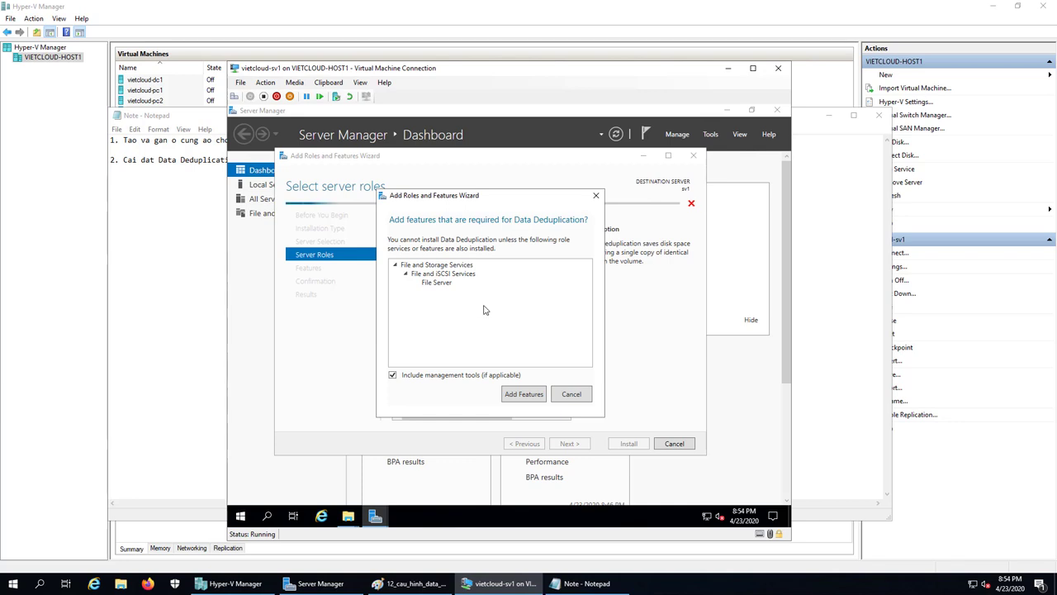
pyautogui.click(532, 395)
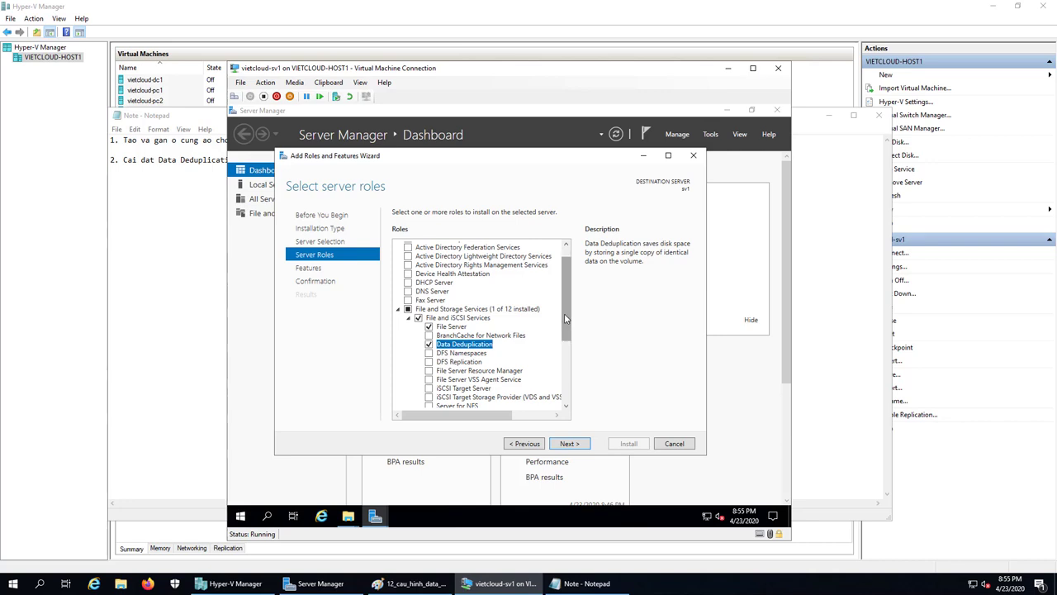
pyautogui.click(570, 443)
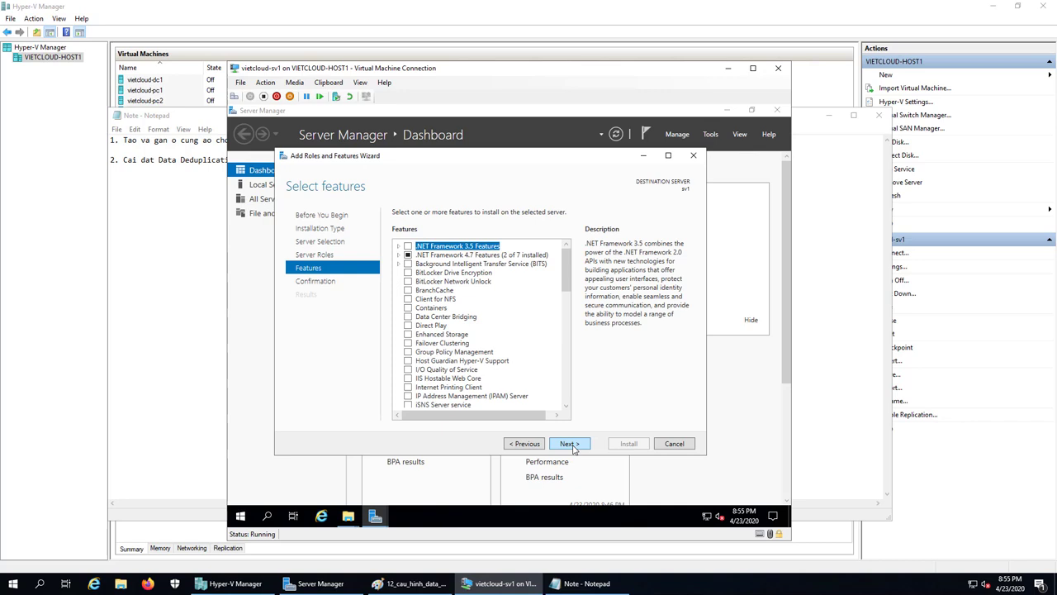
pyautogui.click(570, 444)
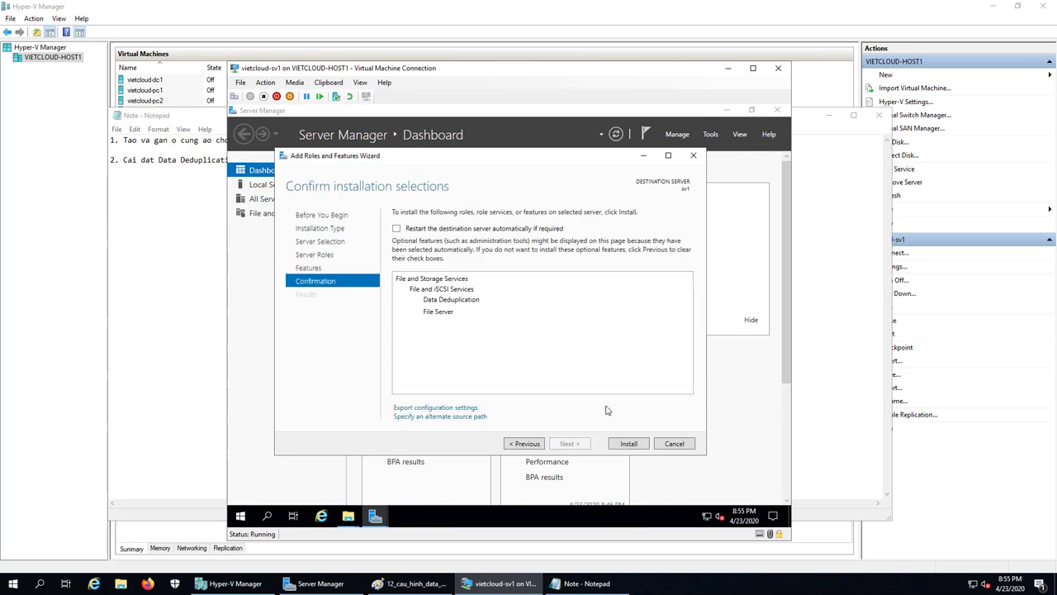
# Install Data Deduplication and File Server on sv1, then close the wizard once installation succeeds.
pyautogui.click(631, 444)
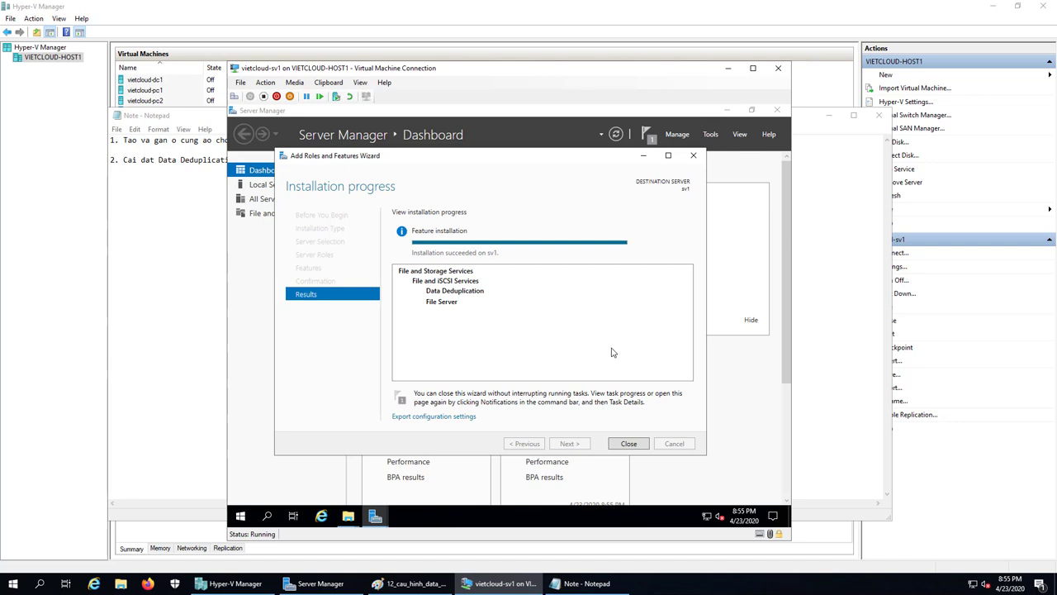
pyautogui.click(636, 447)
# Launch Windows PowerShell on sv1 from the Start button's admin shortcut list.
pyautogui.click(667, 395)
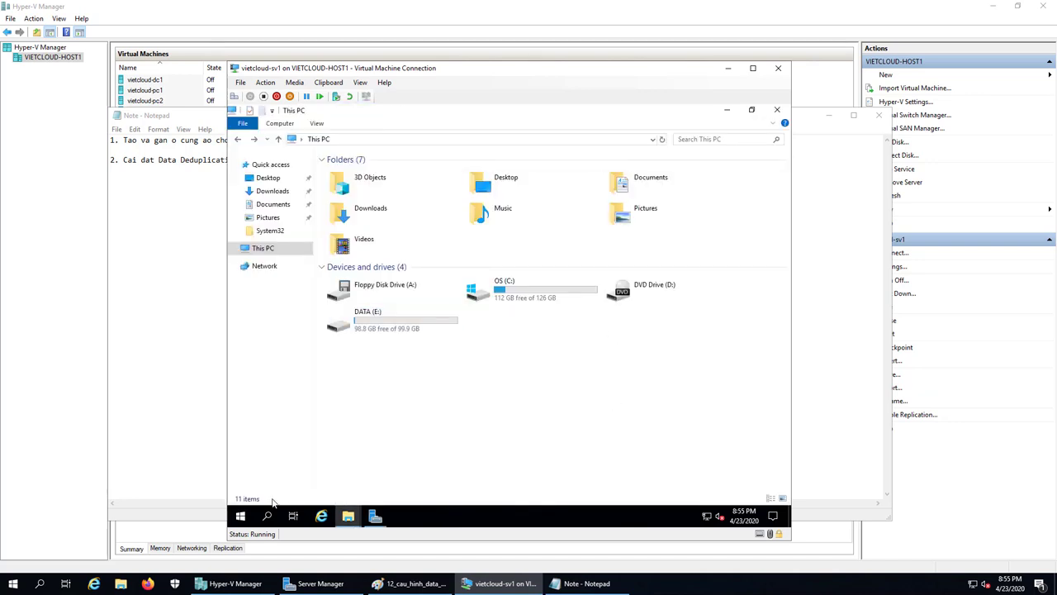
pyautogui.click(267, 517)
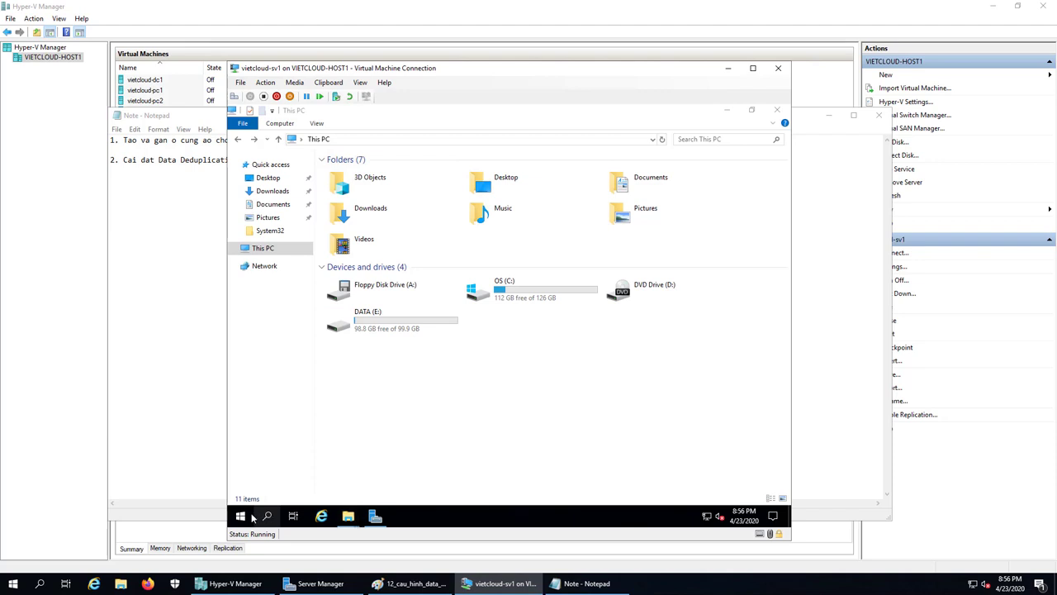
pyautogui.rightClick(241, 516)
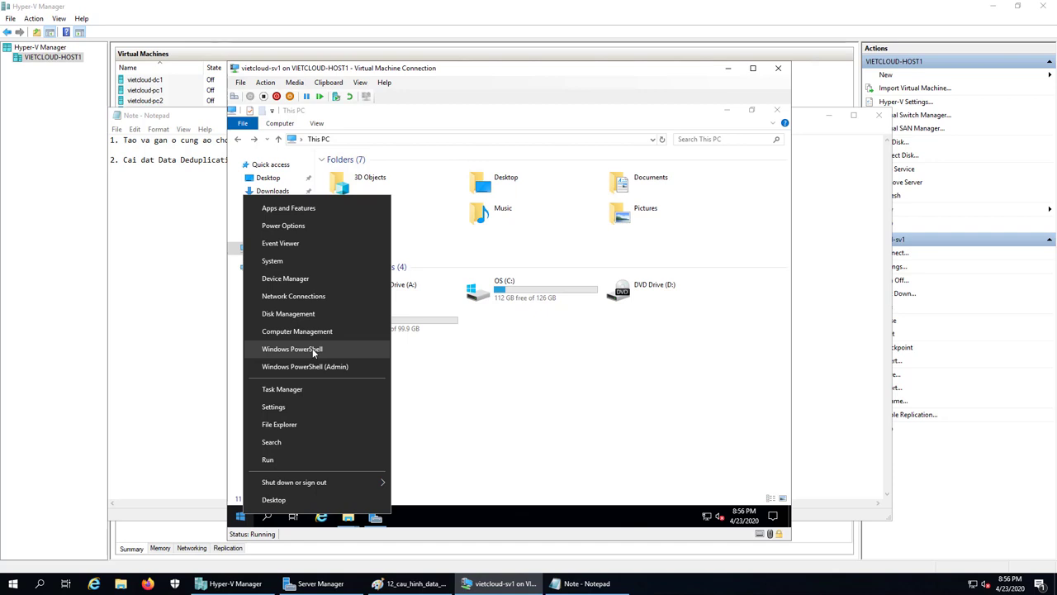
pyautogui.click(313, 351)
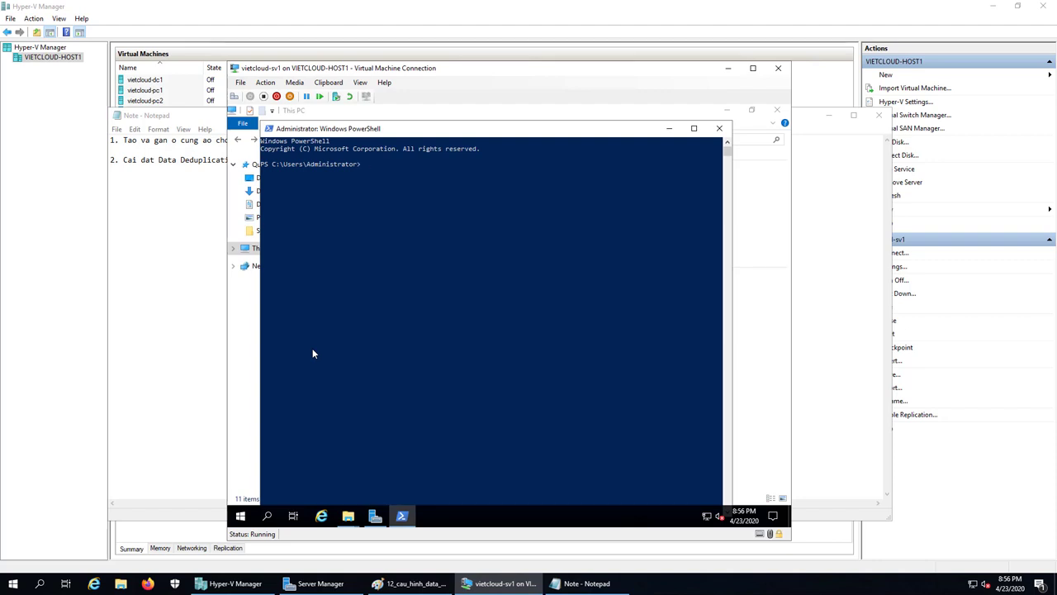
# Enter Get-Dedup at the prompt and cycle the completions toward Get-DedupVolume.
pyautogui.write('Get-De')
pyautogui.press('Tab')
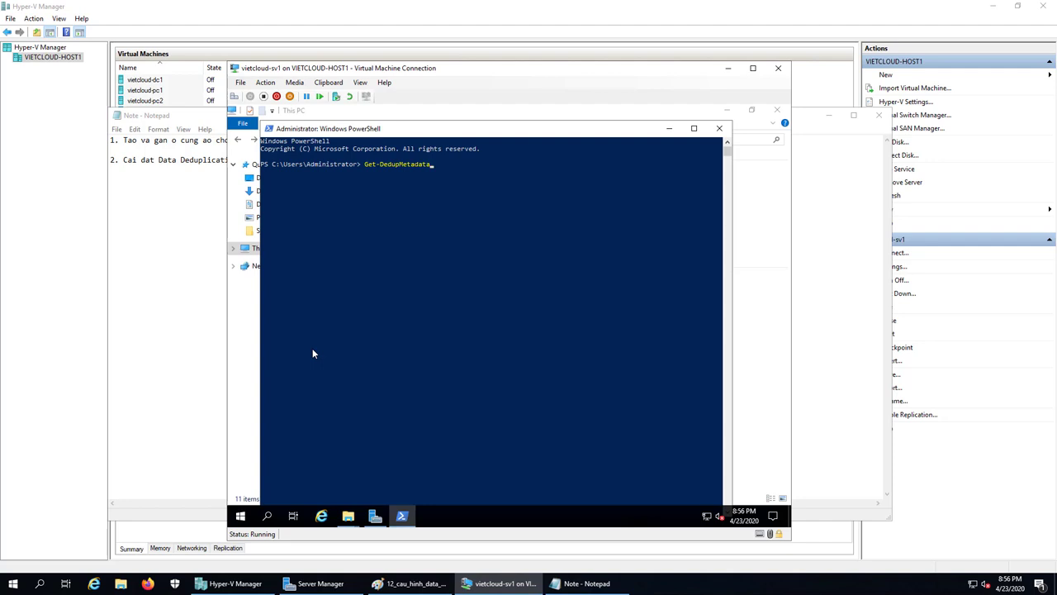
pyautogui.write('dup')
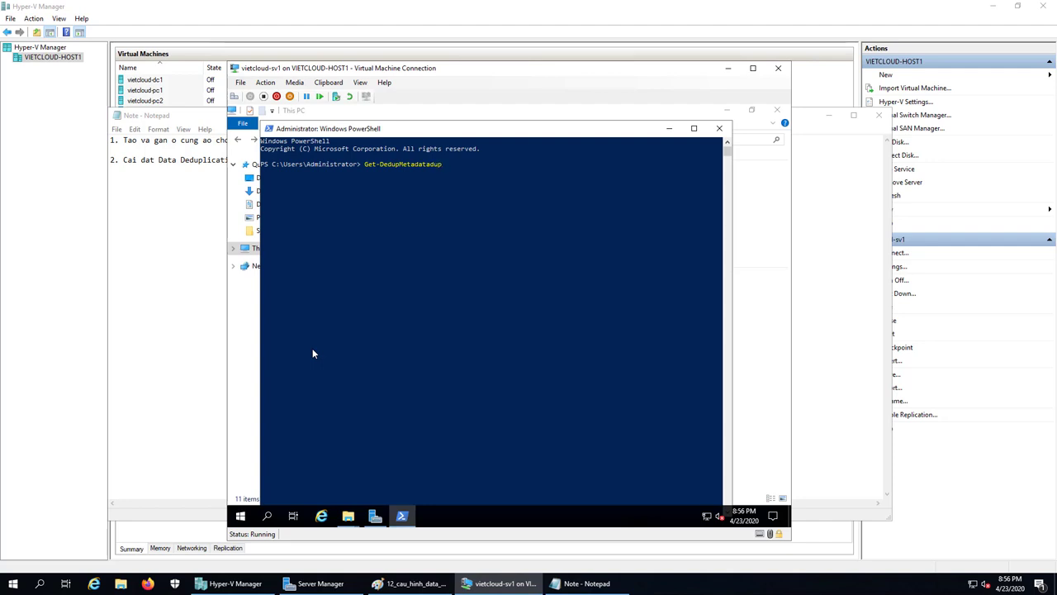
pyautogui.press('BackSpace')
pyautogui.press('BackSpace')
pyautogui.press('BackSpace')
pyautogui.press('BackSpace')
pyautogui.press('BackSpace')
pyautogui.press('BackSpace')
pyautogui.press('BackSpace')
pyautogui.press('BackSpace')
pyautogui.press('BackSpace')
pyautogui.press('BackSpace')
pyautogui.press('BackSpace')
pyautogui.press('Tab')
pyautogui.press('Tab')
pyautogui.press('Tab')
pyautogui.press('Tab')
pyautogui.press('Tab')
pyautogui.press('Tab')
pyautogui.press('Tab')
pyautogui.press('Tab')
pyautogui.press('Tab')
pyautogui.press('Tab')
pyautogui.press('Tab')
pyautogui.press('Tab')
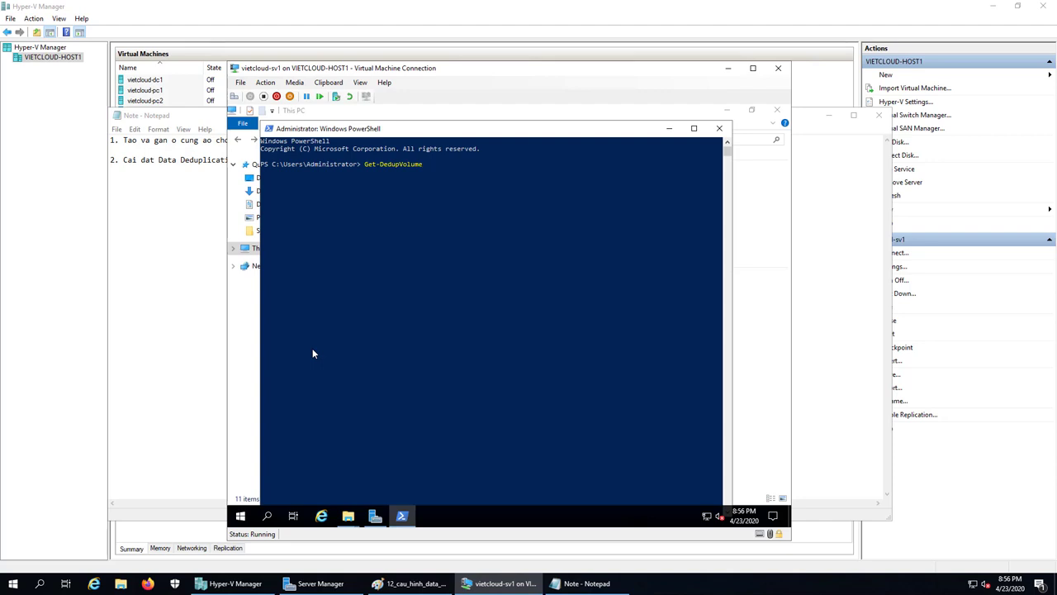
# Run Get-DedupVolume and Get-DedupStatus on sv1, both returning nothing, then return to Notepad.
pyautogui.press('Tab')
pyautogui.press('Tab')
pyautogui.press('Tab')
pyautogui.press('Tab')
pyautogui.press('Tab')
pyautogui.press('Tab')
pyautogui.press('Return')
pyautogui.write('Get-')
pyautogui.press('Tab')
pyautogui.press('Tab')
pyautogui.press('Tab')
pyautogui.press('Tab')
pyautogui.press('Tab')
pyautogui.press('Tab')
pyautogui.press('Tab')
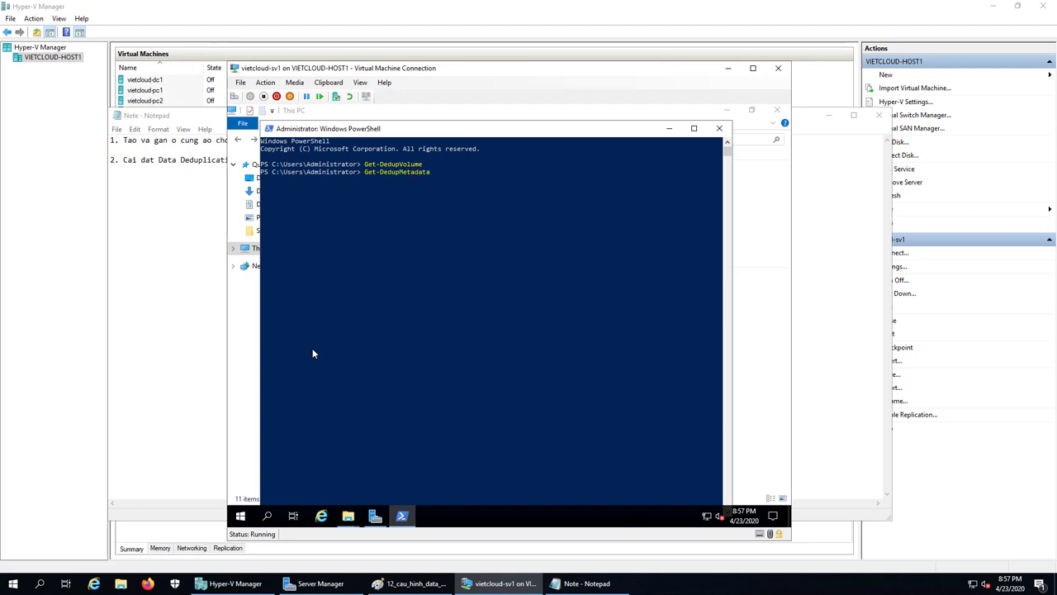
pyautogui.press('Tab')
pyautogui.press('Tab')
pyautogui.press('Tab')
pyautogui.press('Return')
pyautogui.click(596, 583)
# Add the note line '3. Cau hinh Data Deduplication', then return to the sv1 VM window.
pyautogui.press('Return')
pyautogui.press('Return')
pyautogui.write('3. ')
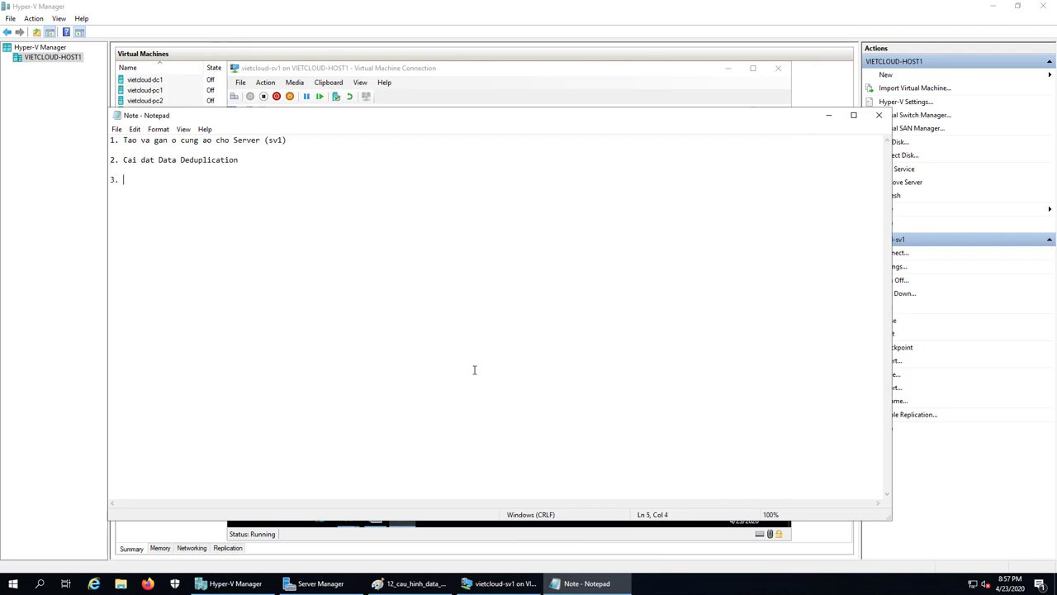
pyautogui.write('Cau hinh Dat')
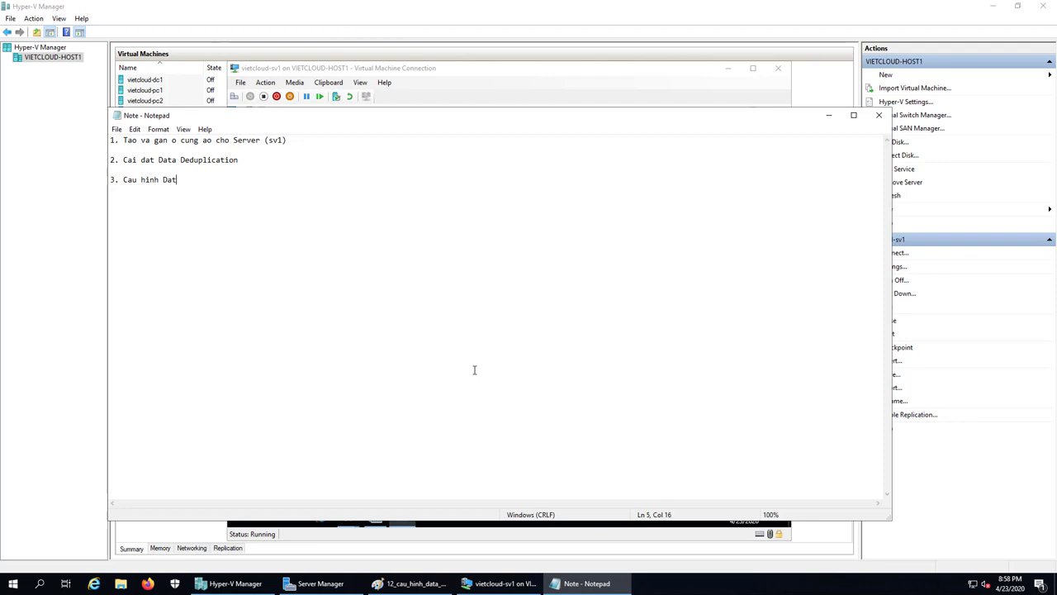
pyautogui.write('a Deduplication')
pyautogui.press('Return')
pyautogui.press('Return')
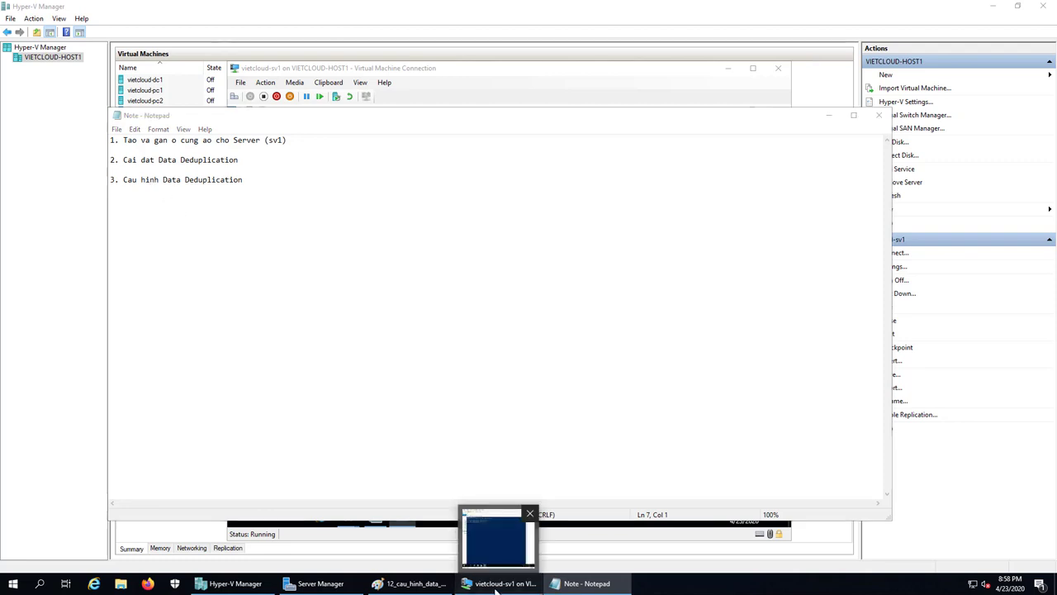
pyautogui.click(501, 537)
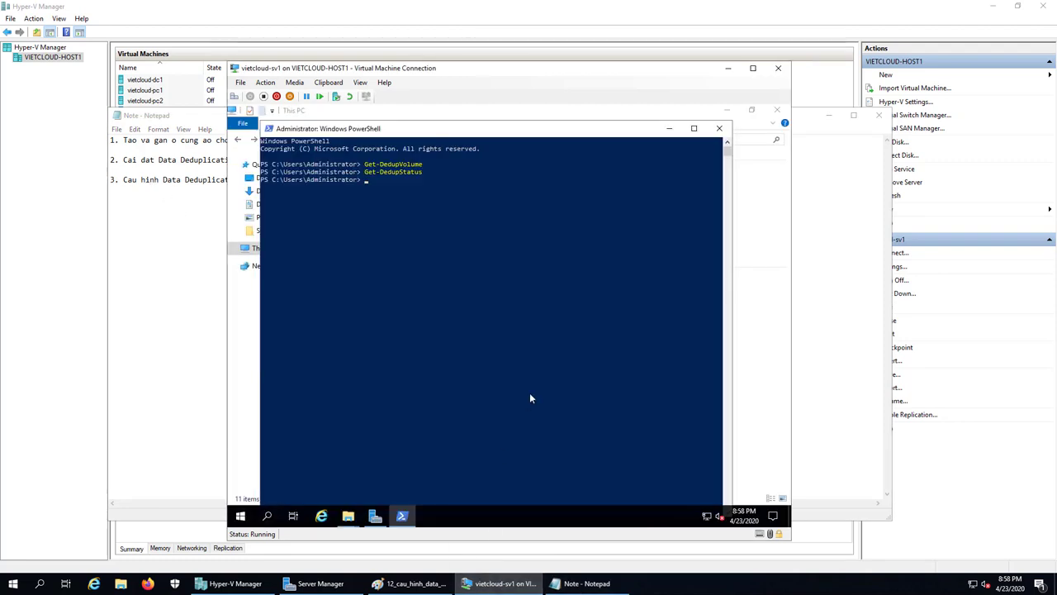
# Close sv1's PowerShell and File Explorer, then show File and Storage Services' Disks page.
pyautogui.click(719, 128)
pyautogui.click(777, 110)
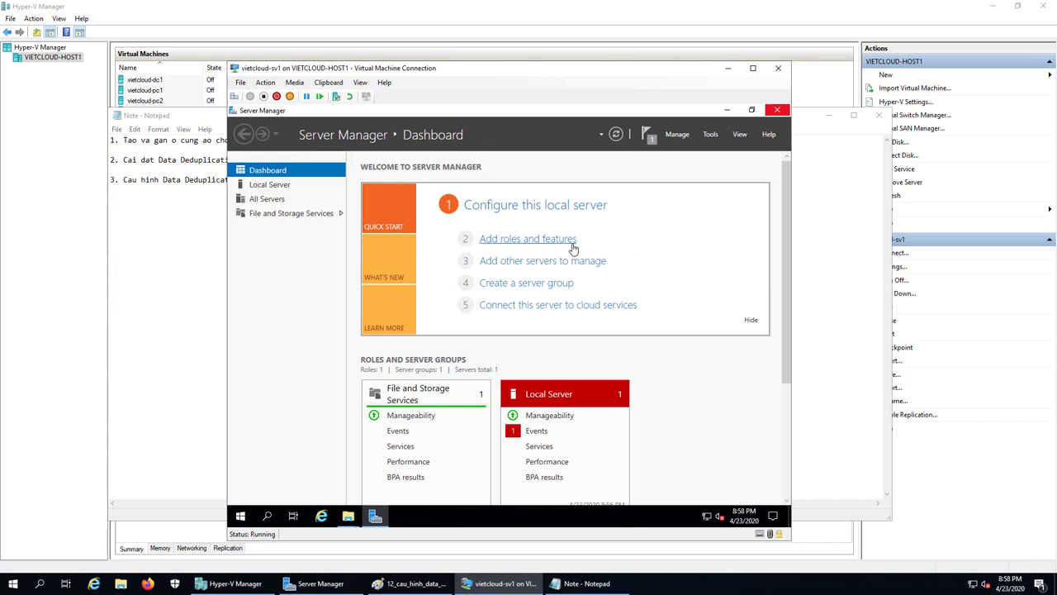
pyautogui.click(270, 215)
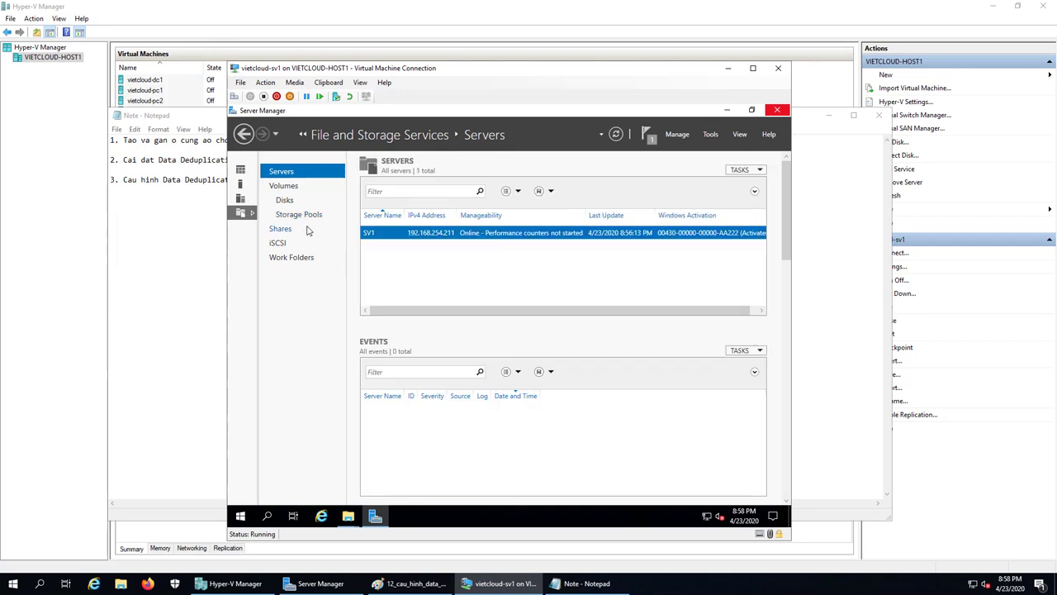
pyautogui.click(286, 202)
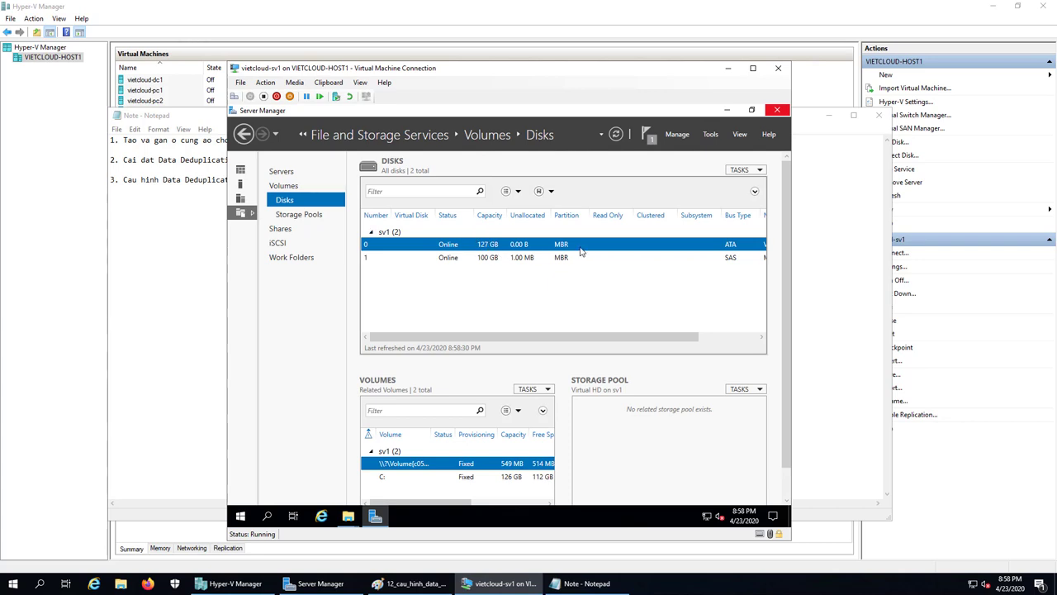
# Select sv1's 100 GB disk 1 and bring up the context menu for its E: volume.
pyautogui.click(448, 257)
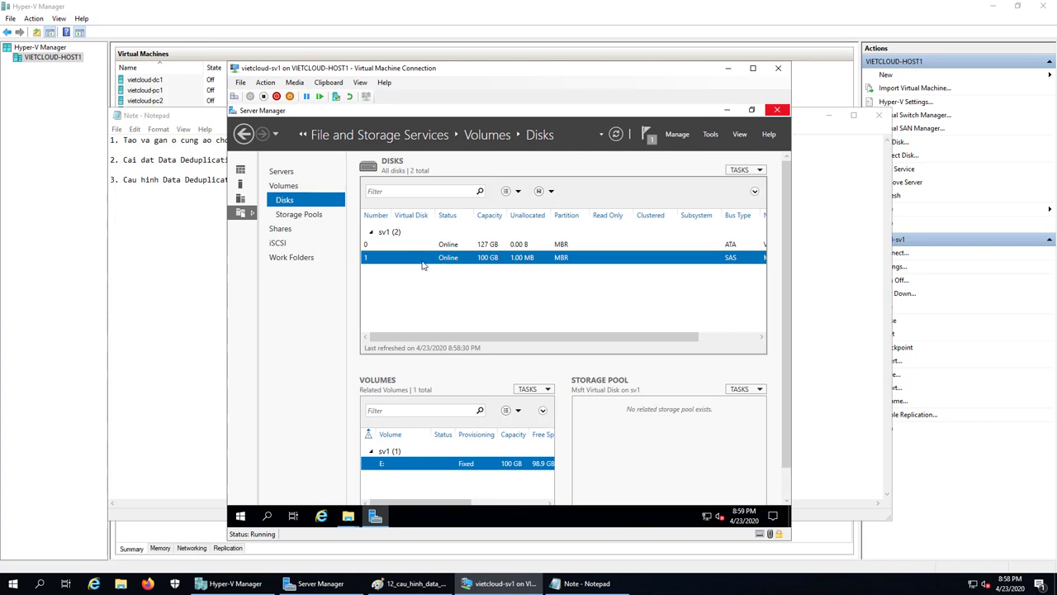
pyautogui.rightClick(422, 265)
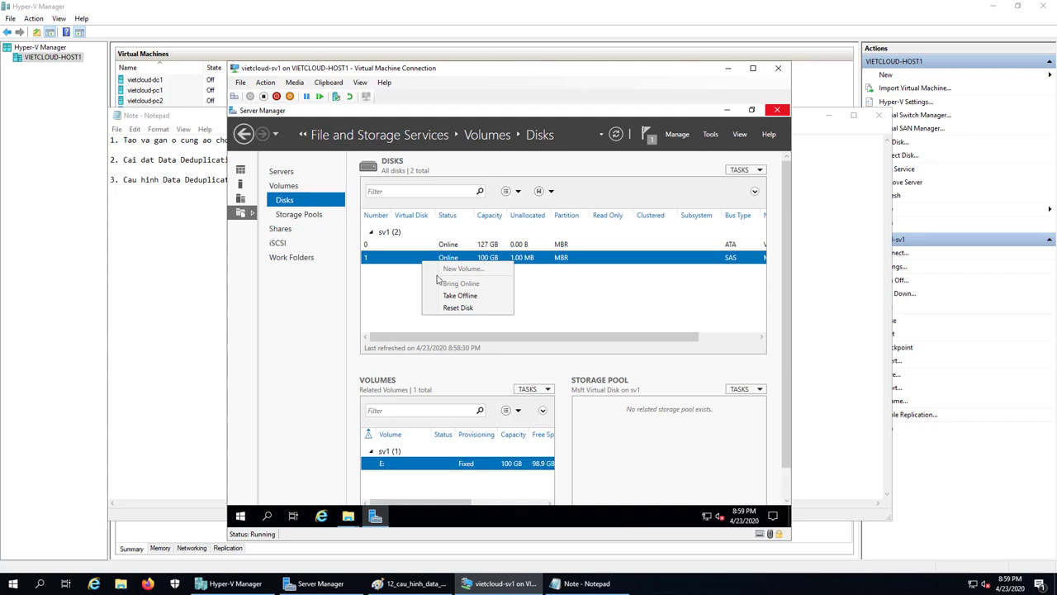
pyautogui.click(556, 308)
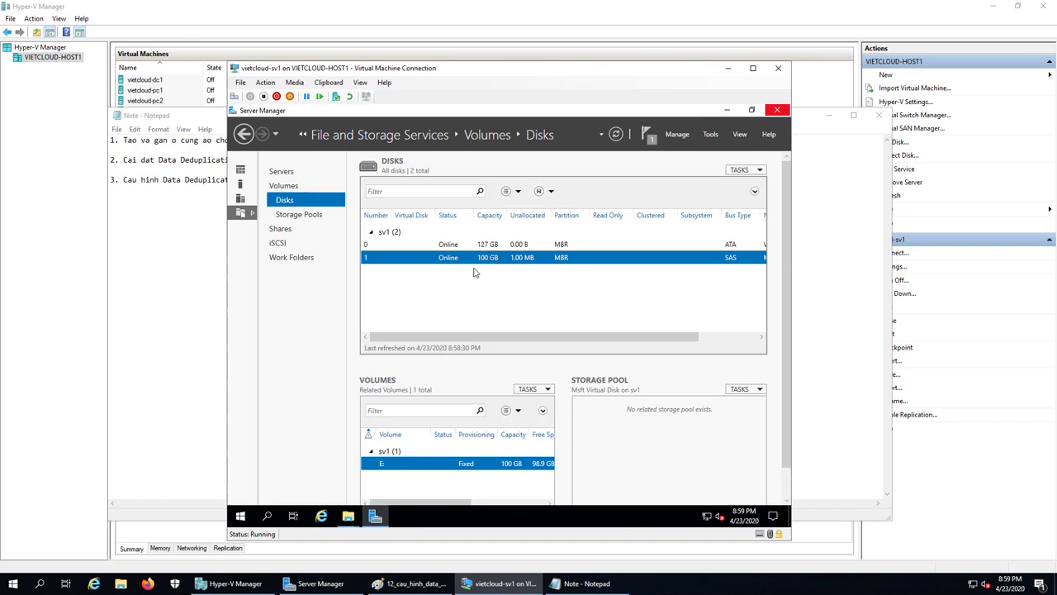
pyautogui.rightClick(443, 261)
pyautogui.click(417, 302)
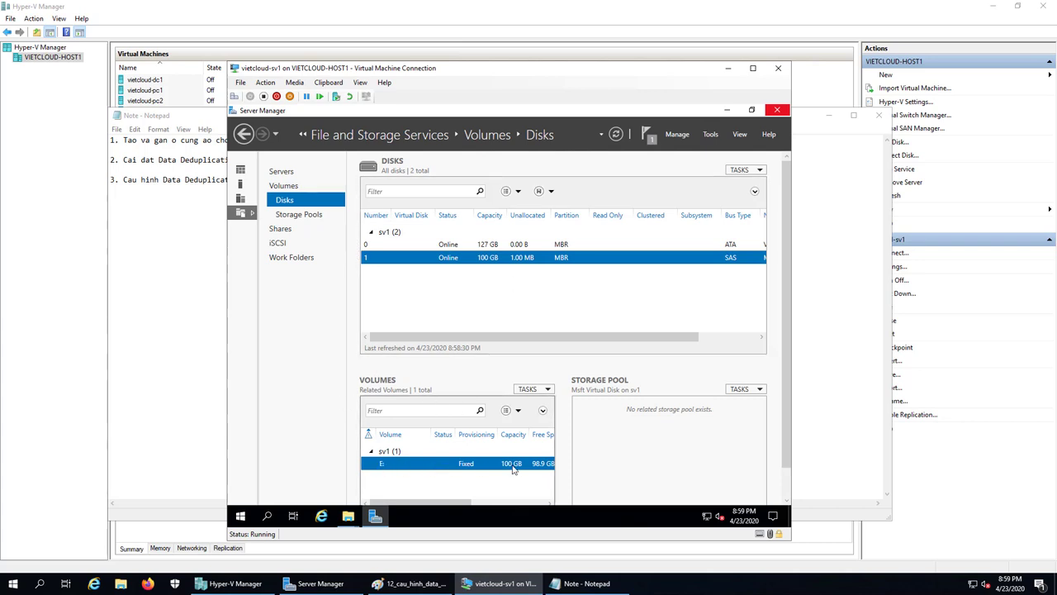
pyautogui.rightClick(434, 465)
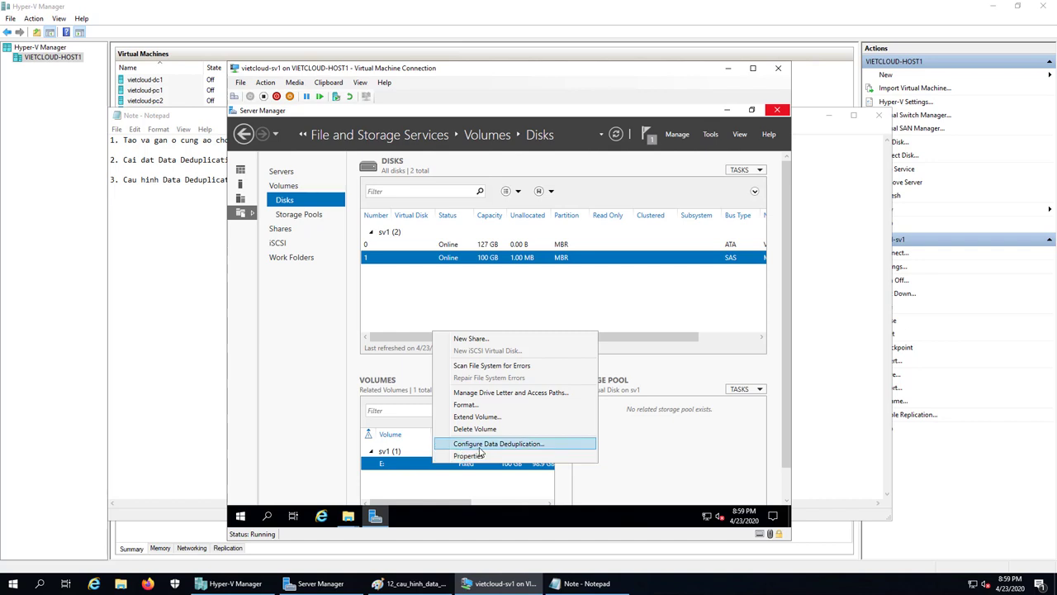
# Choose Configure Data Deduplication for the DATA (E:) volume.
pyautogui.click(480, 449)
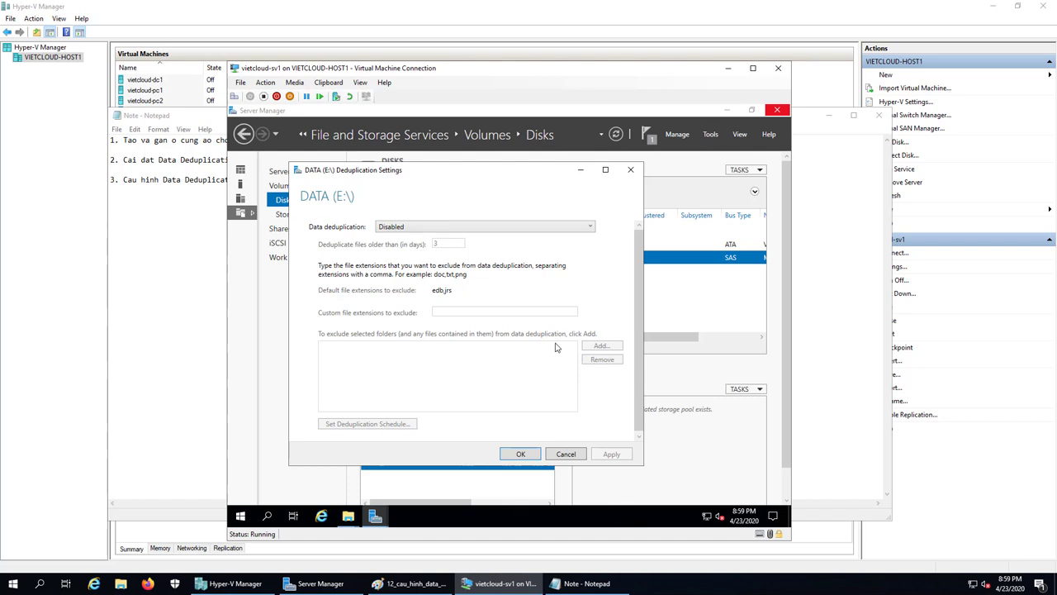
# Set the E: data deduplication type to General purpose file server.
pyautogui.click(506, 230)
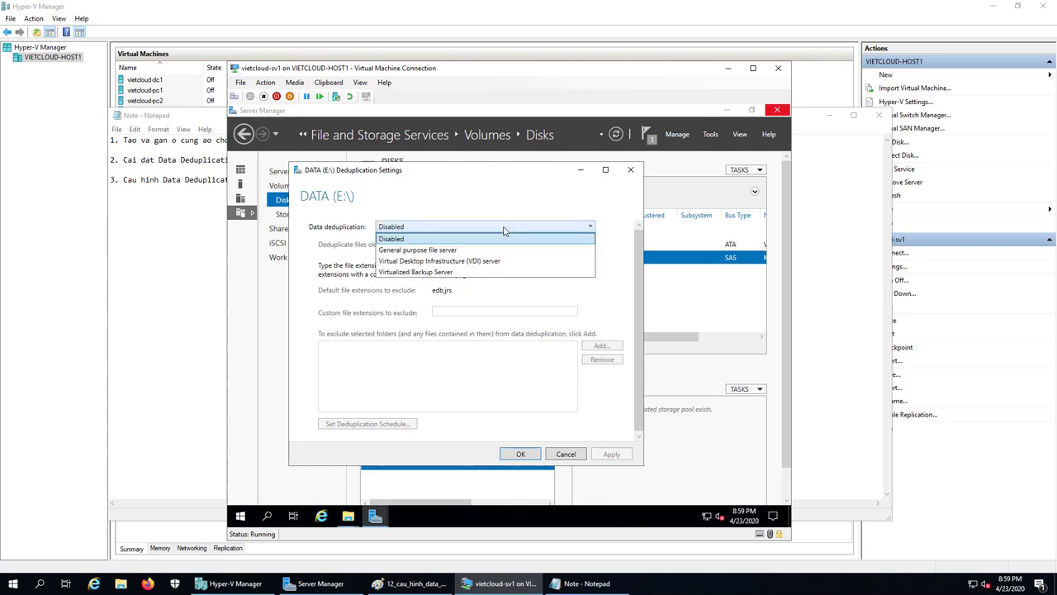
pyautogui.click(464, 251)
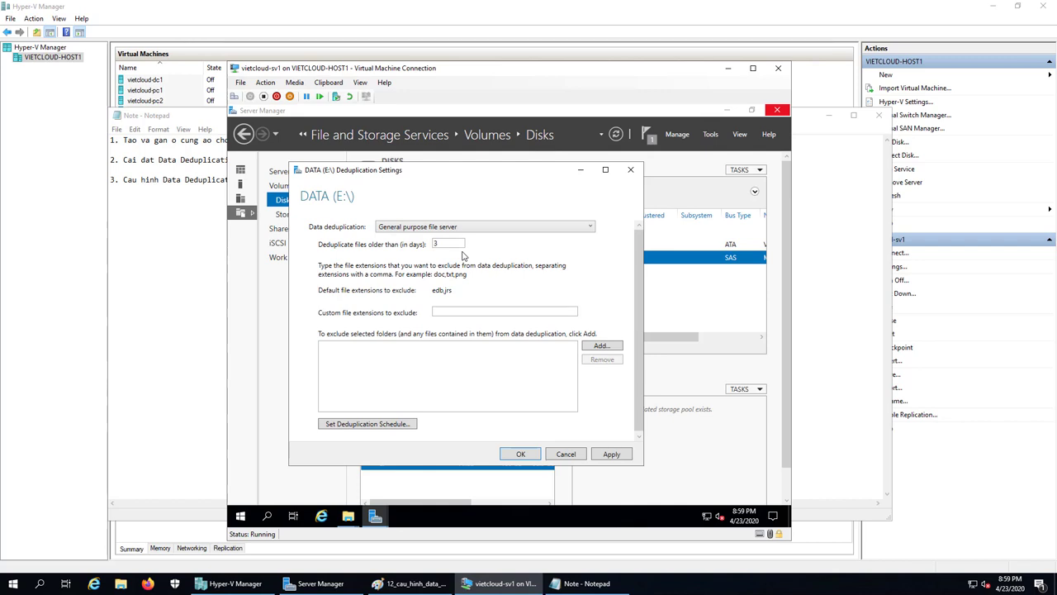
# Change the file age to 0 days, save the deduplication settings, and minimize Server Manager.
pyautogui.doubleClick(444, 243)
pyautogui.write('0')
pyautogui.click(520, 457)
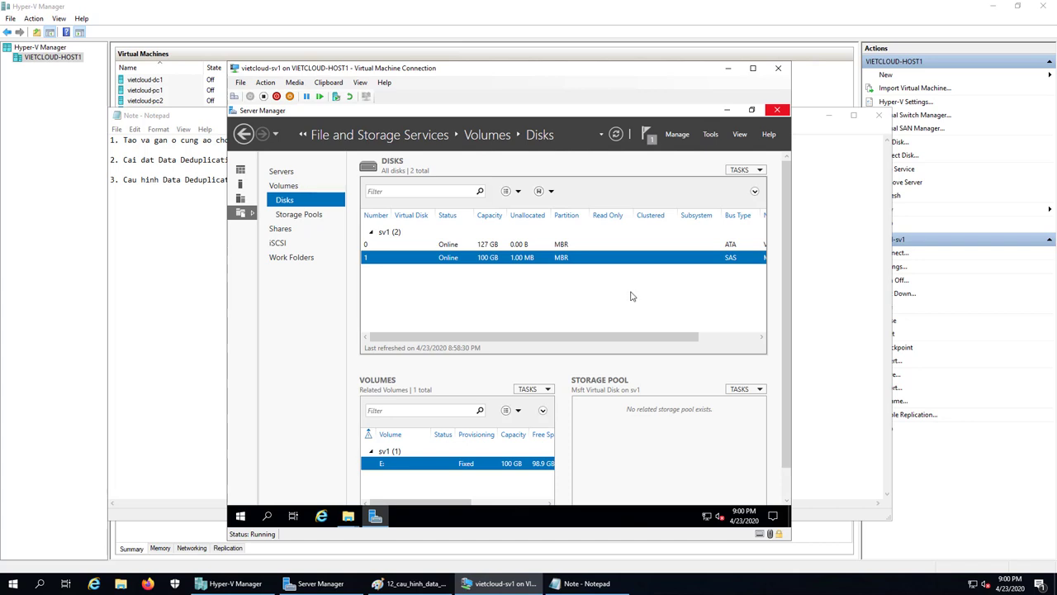
pyautogui.click(727, 109)
# In an admin PowerShell, run Get-DedupVolume, showing E: enabled with 0 B saved, and begin typing Start-.
pyautogui.rightClick(240, 517)
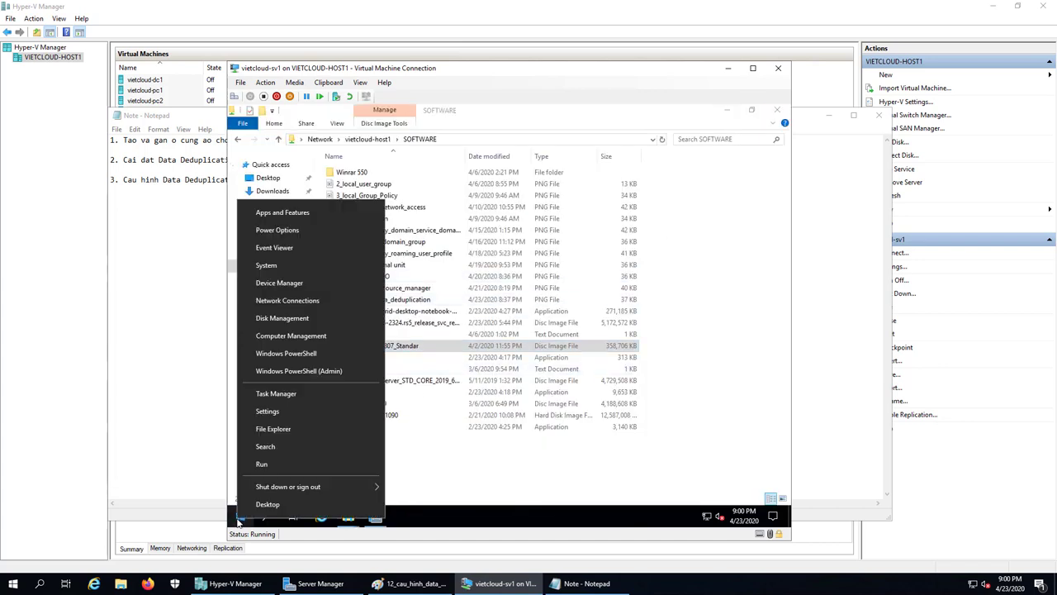
pyautogui.click(304, 356)
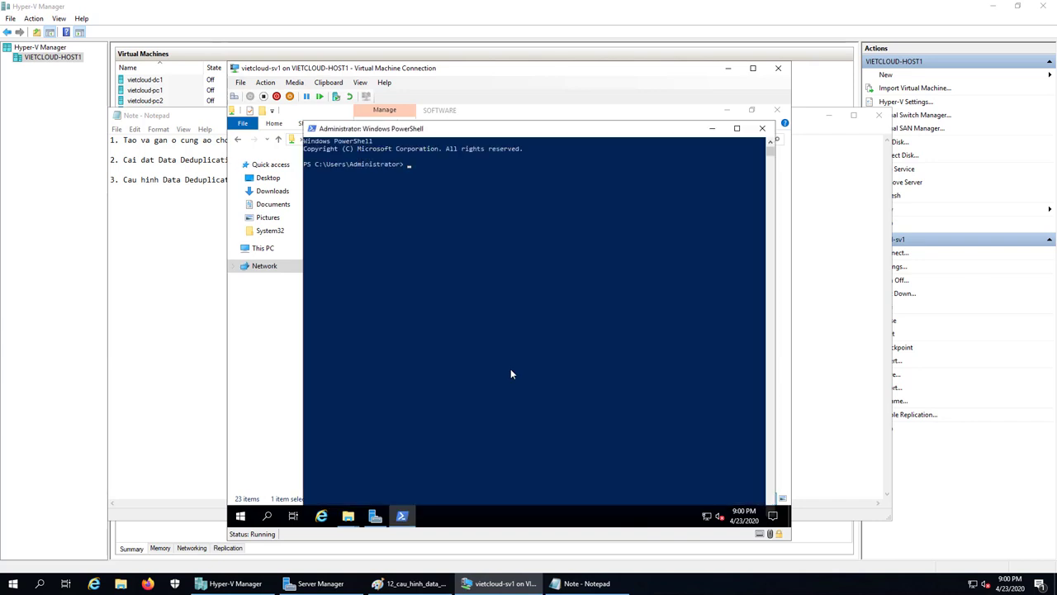
pyautogui.write('Get-')
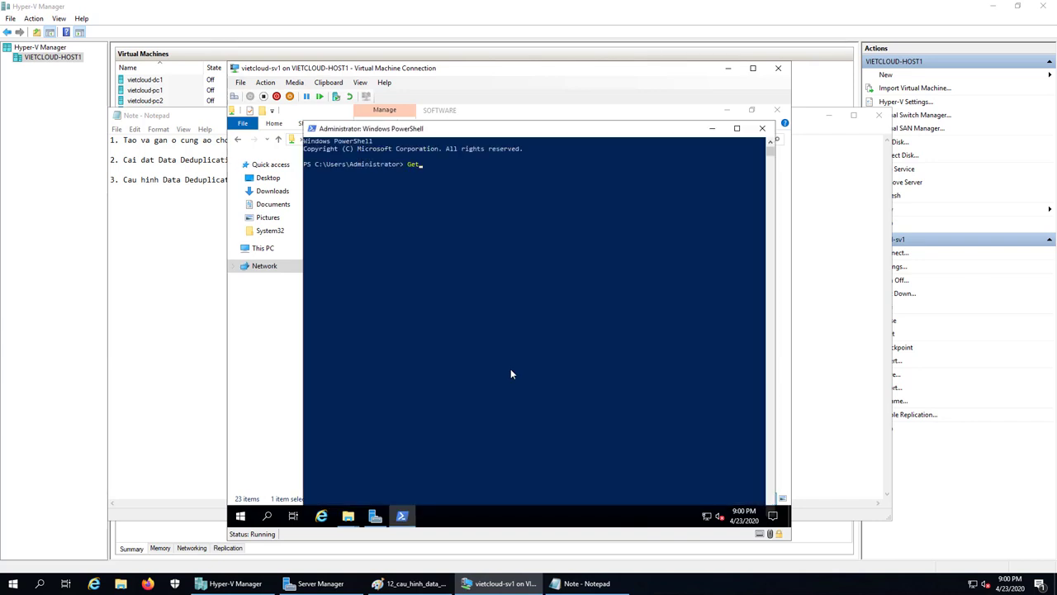
pyautogui.write('DedupMetadata')
pyautogui.press('Tab')
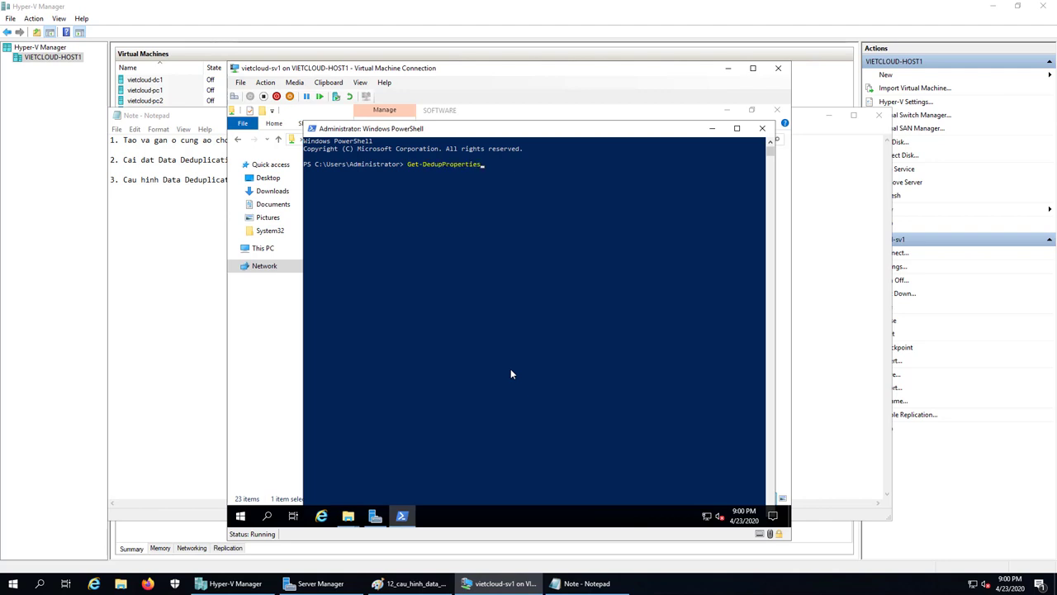
pyautogui.press('Tab')
pyautogui.press('Tab')
pyautogui.press('Tab')
pyautogui.press('Return')
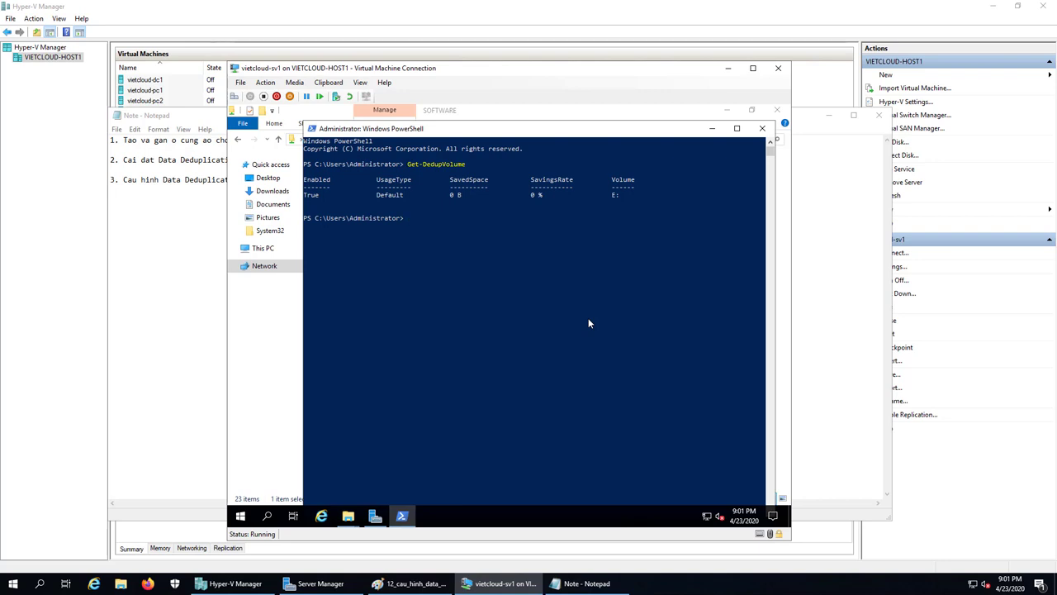
pyautogui.write('Start')
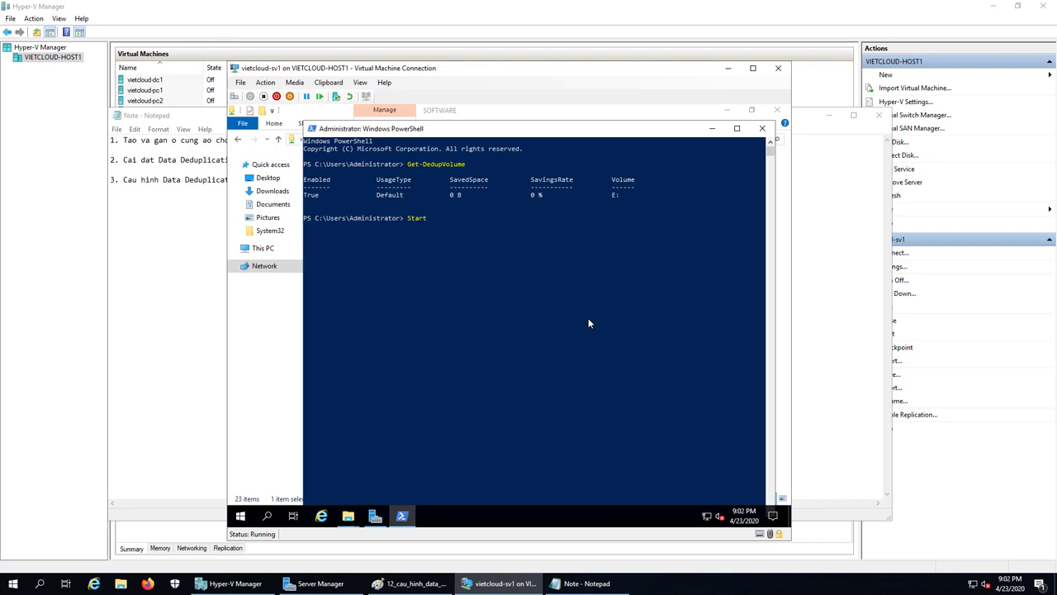
pyautogui.write('-')
# Run Start-DedupJob E: -Type Optimization to queue an optimization job on E:.
pyautogui.write('D')
pyautogui.press('Tab')
pyautogui.write('E: -Type')
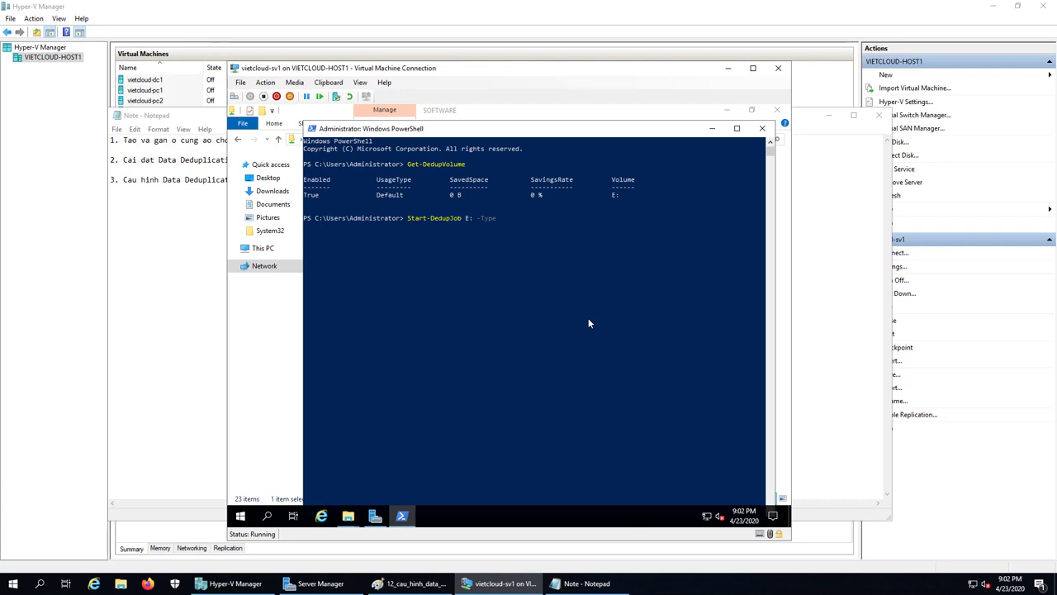
pyautogui.write(' Opt')
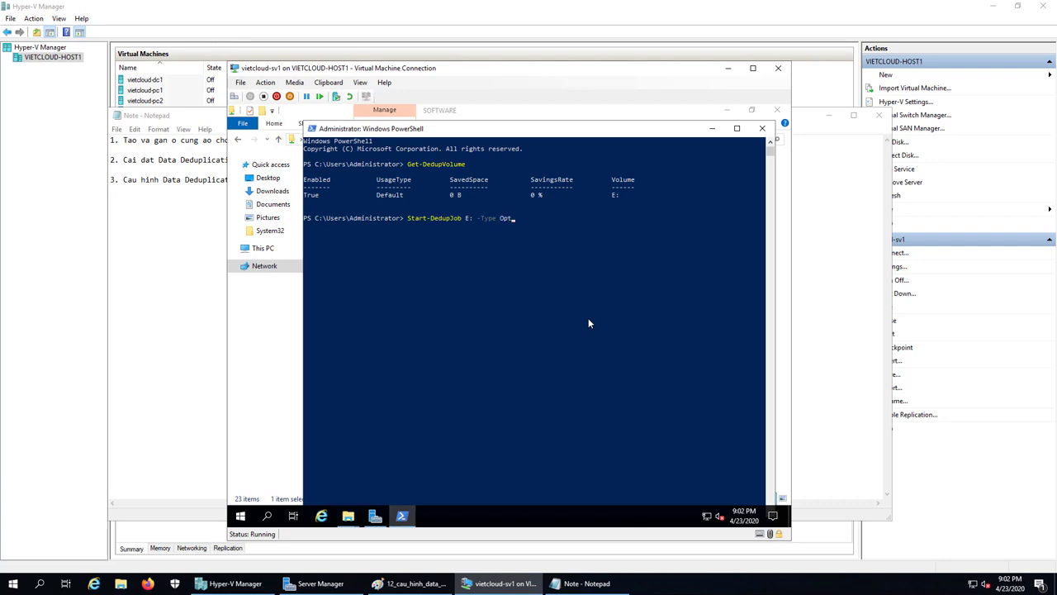
pyautogui.write('imization')
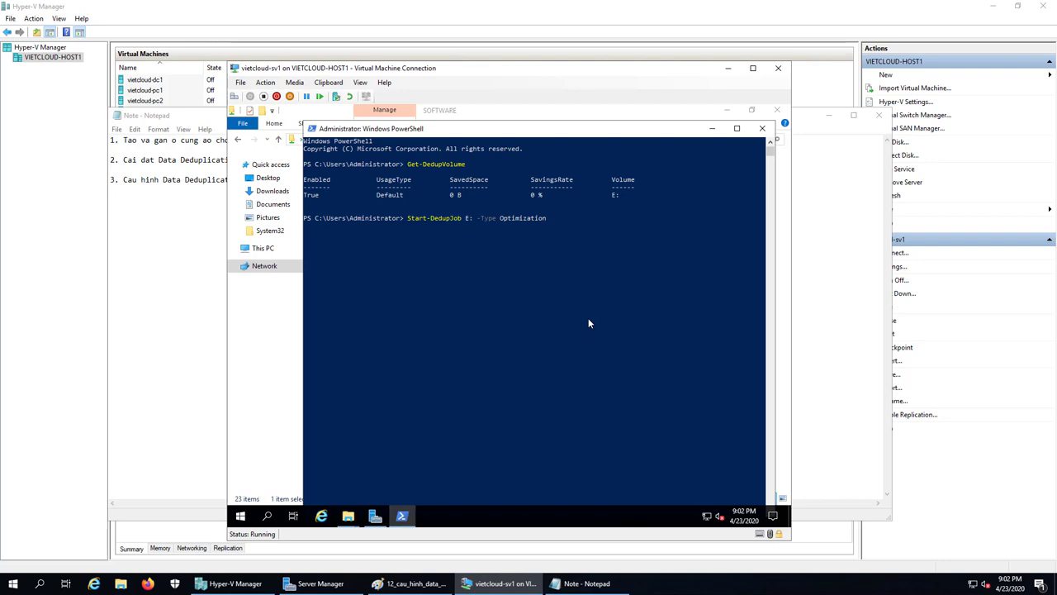
pyautogui.press('Return')
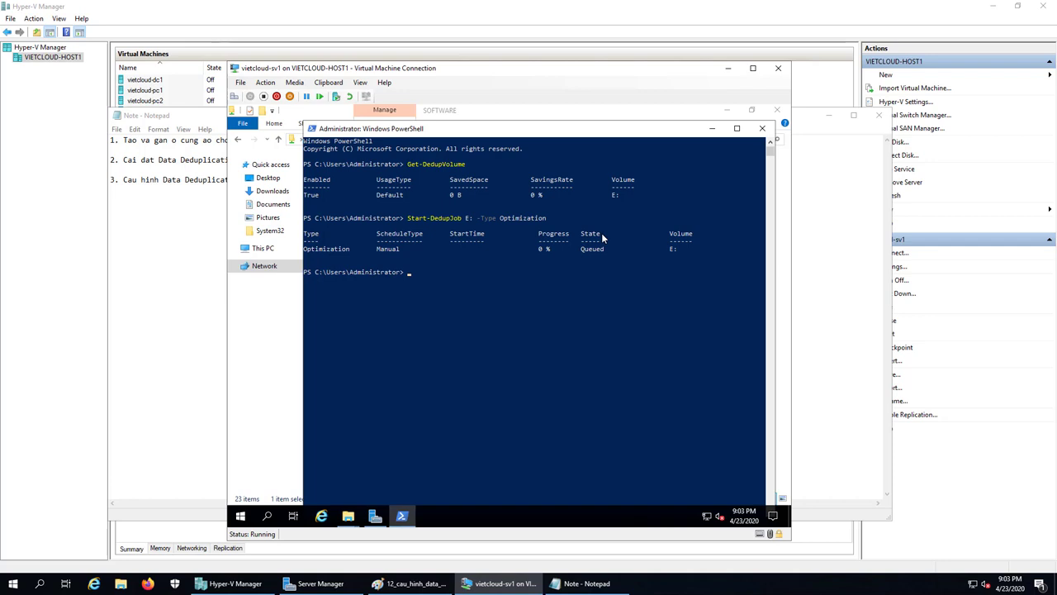
# Run Get-DedupJob to list the current deduplication jobs.
pyautogui.write('Get-De')
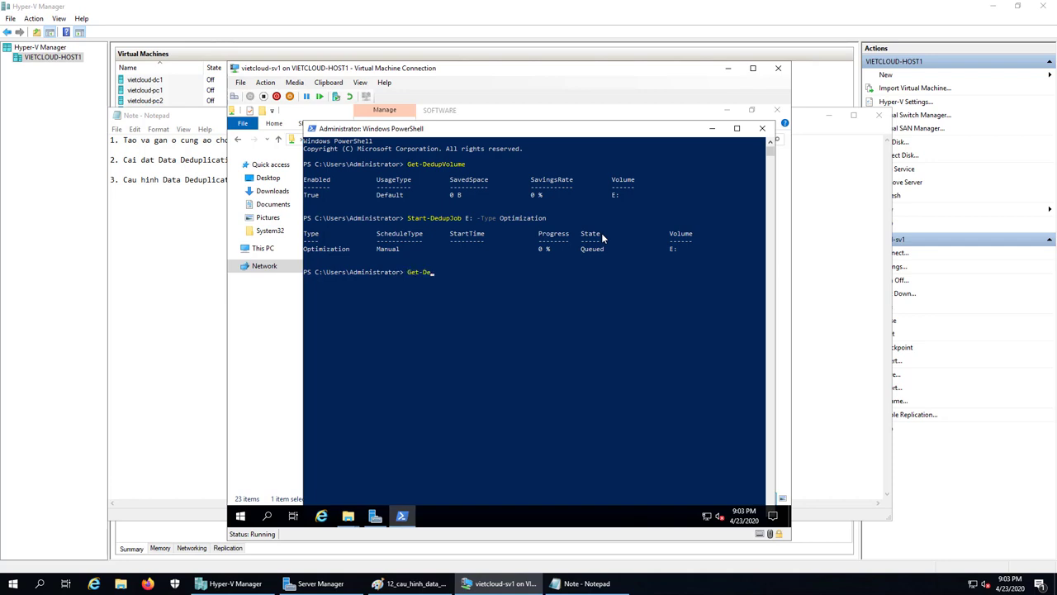
pyautogui.write('dupSchedule')
pyautogui.press('Tab')
pyautogui.press('Tab')
pyautogui.press('Tab')
pyautogui.press('Tab')
pyautogui.press('Tab')
pyautogui.press('Tab')
pyautogui.press('Tab')
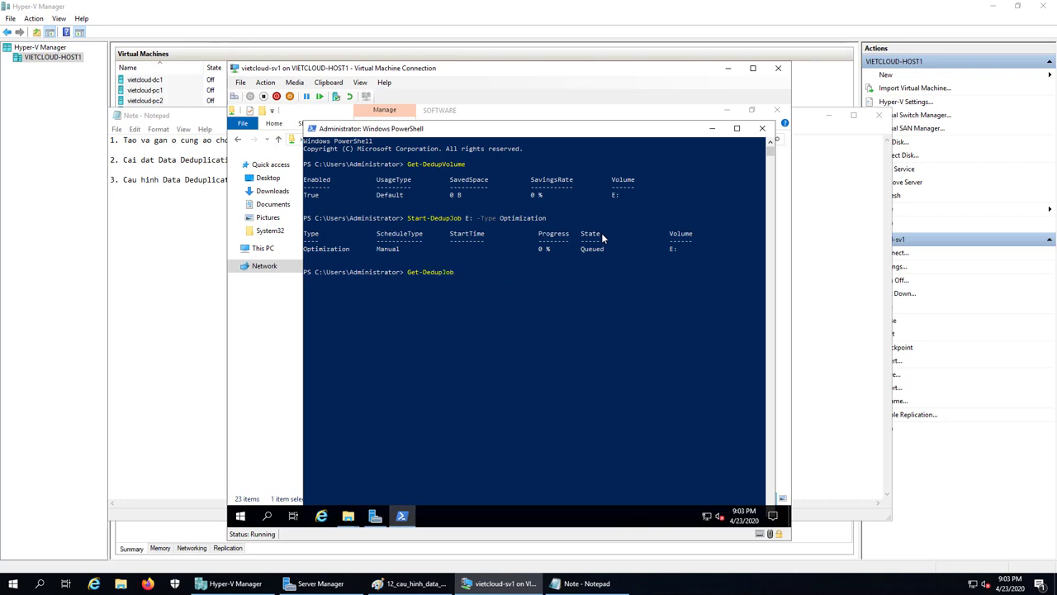
pyautogui.press('Return')
# Close PowerShell, add '4. Kiem tra ket qua' to the notes, and return to the sv1 console.
pyautogui.click(765, 129)
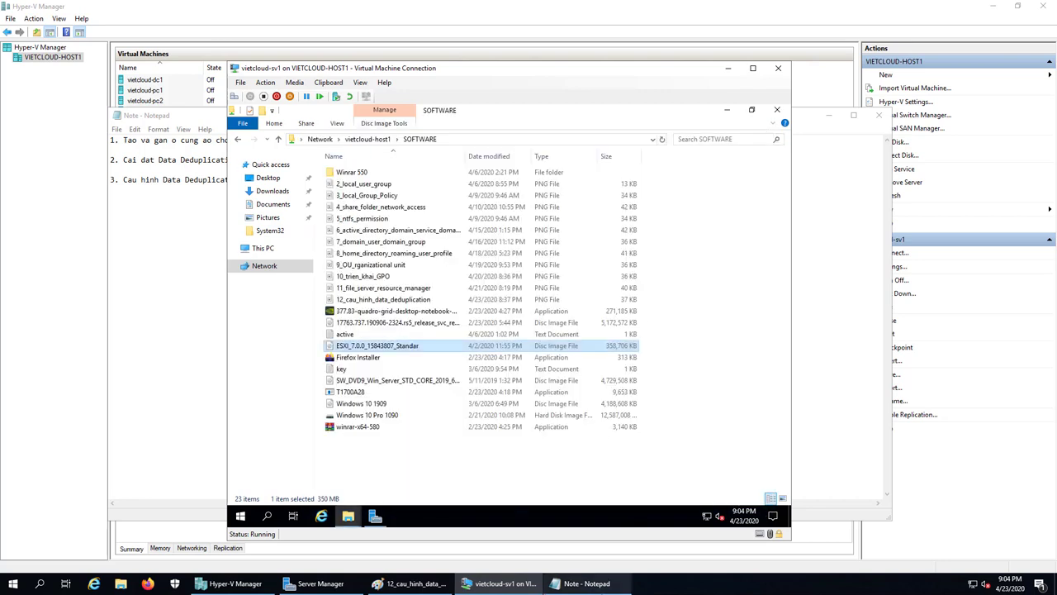
pyautogui.click(586, 583)
pyautogui.write('4. Kiem tra ket qua')
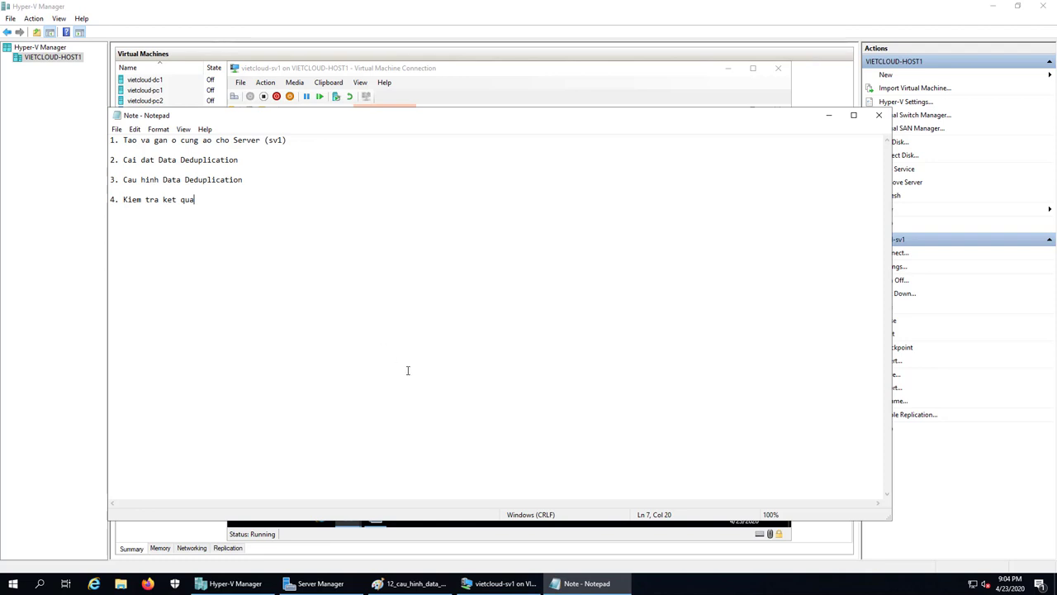
pyautogui.click(501, 584)
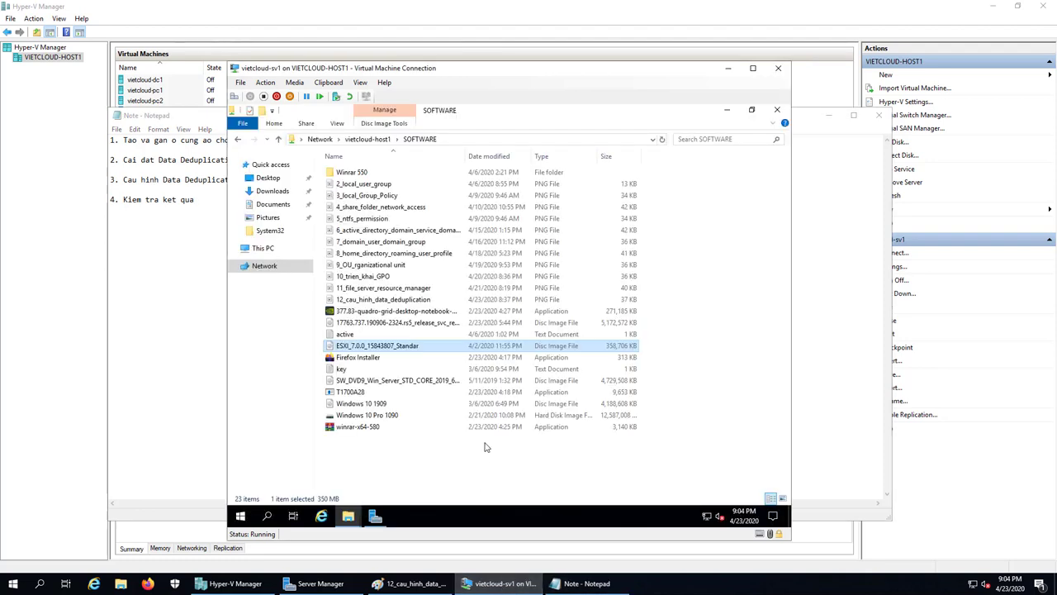
# Close the open folders and view DATA (E:) Properties: 906 MB used, 99.1 GB free.
pyautogui.click(776, 110)
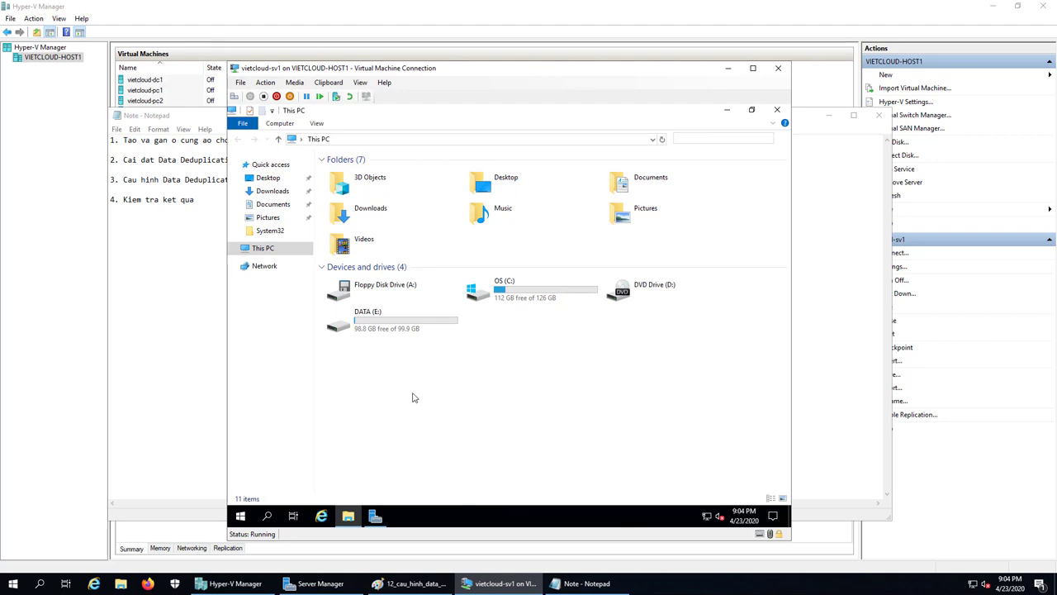
pyautogui.click(776, 109)
pyautogui.doubleClick(248, 171)
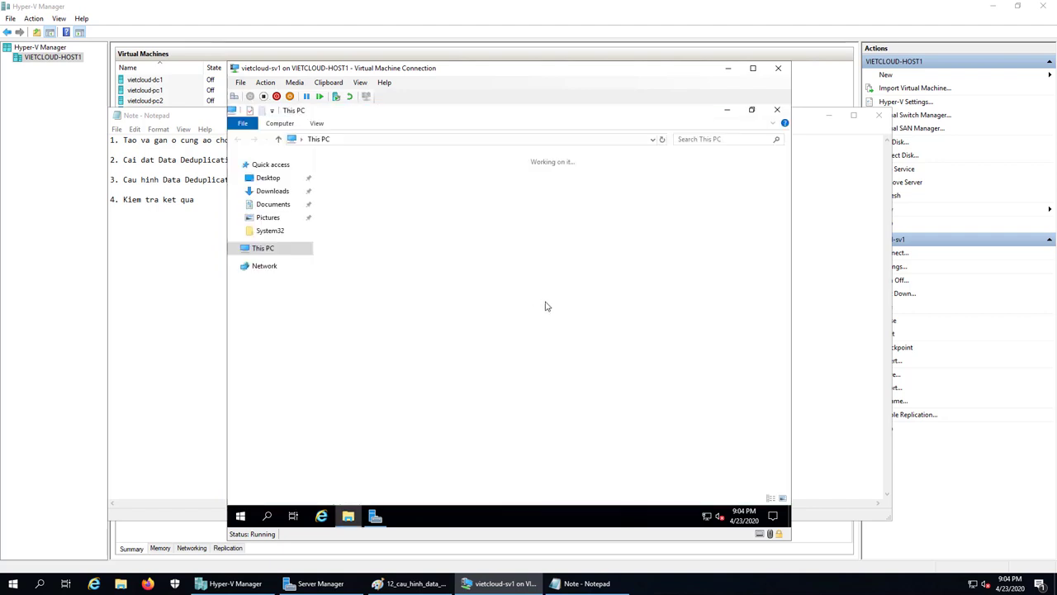
pyautogui.click(387, 325)
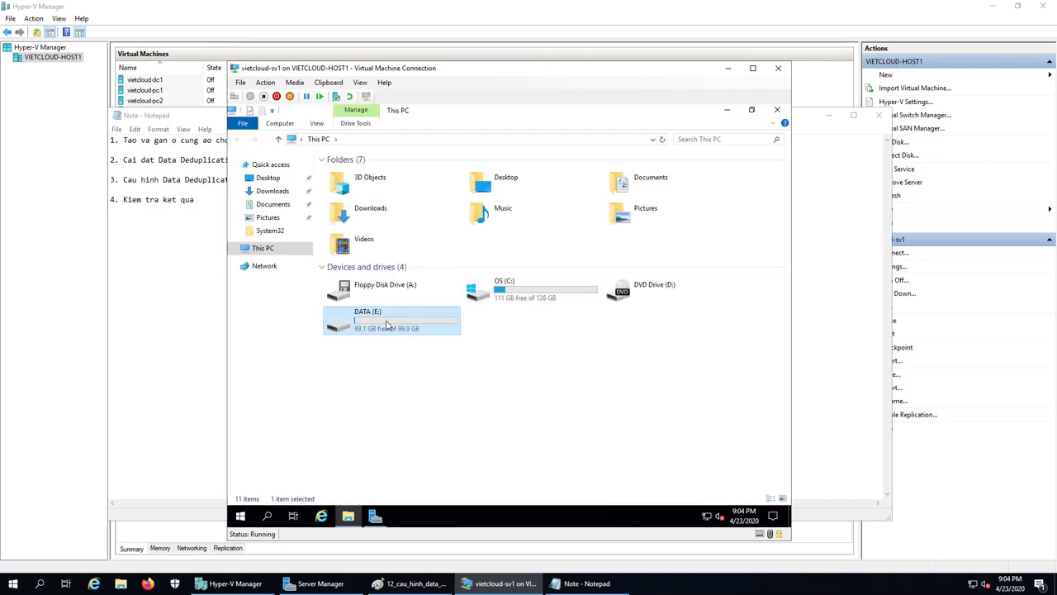
pyautogui.rightClick(387, 325)
pyautogui.click(420, 496)
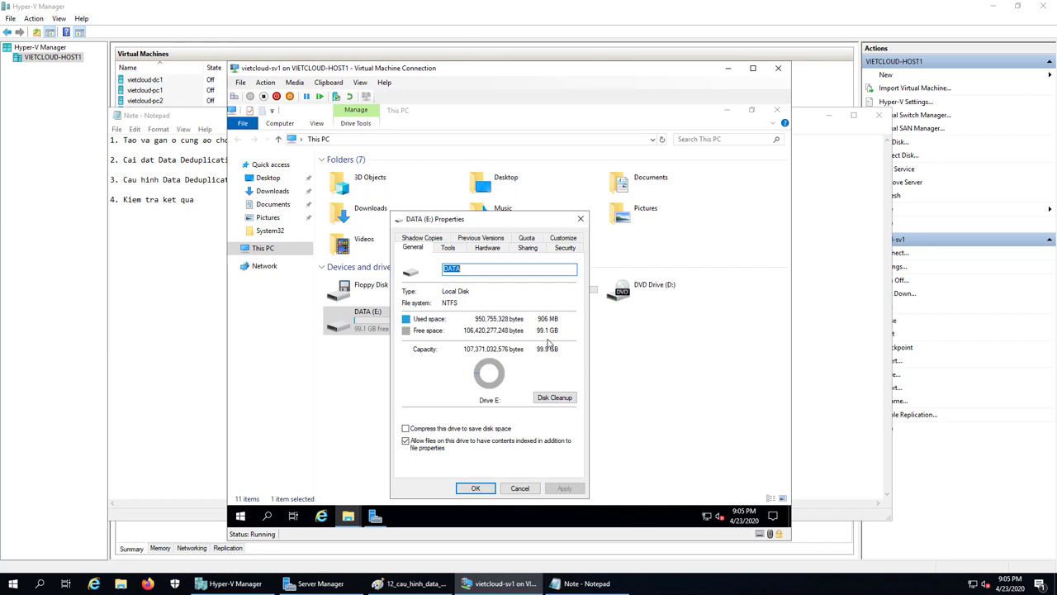
# Open DATA (E:) and confirm the ESXI_7.0.0_15843807 ISO is 350 MB but 0 bytes on disk.
pyautogui.click(514, 488)
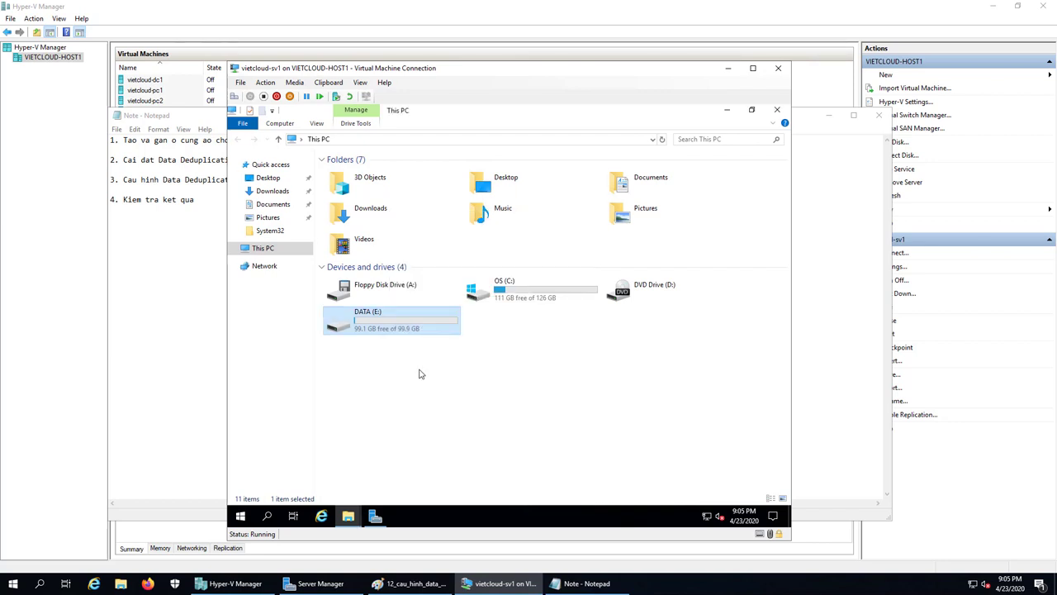
pyautogui.doubleClick(378, 329)
pyautogui.click(373, 199)
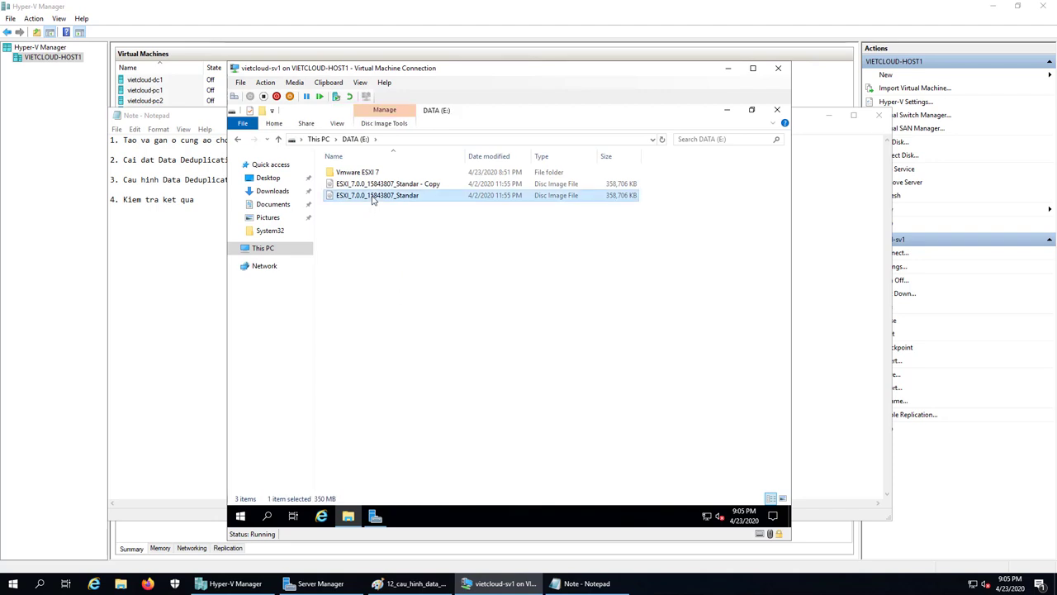
pyautogui.rightClick(398, 202)
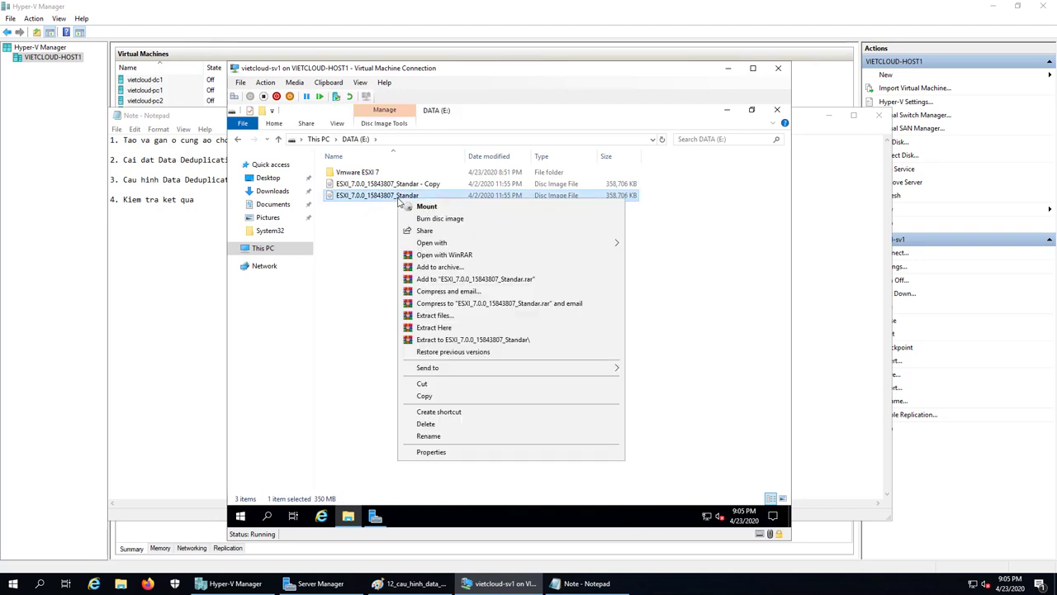
pyautogui.click(508, 453)
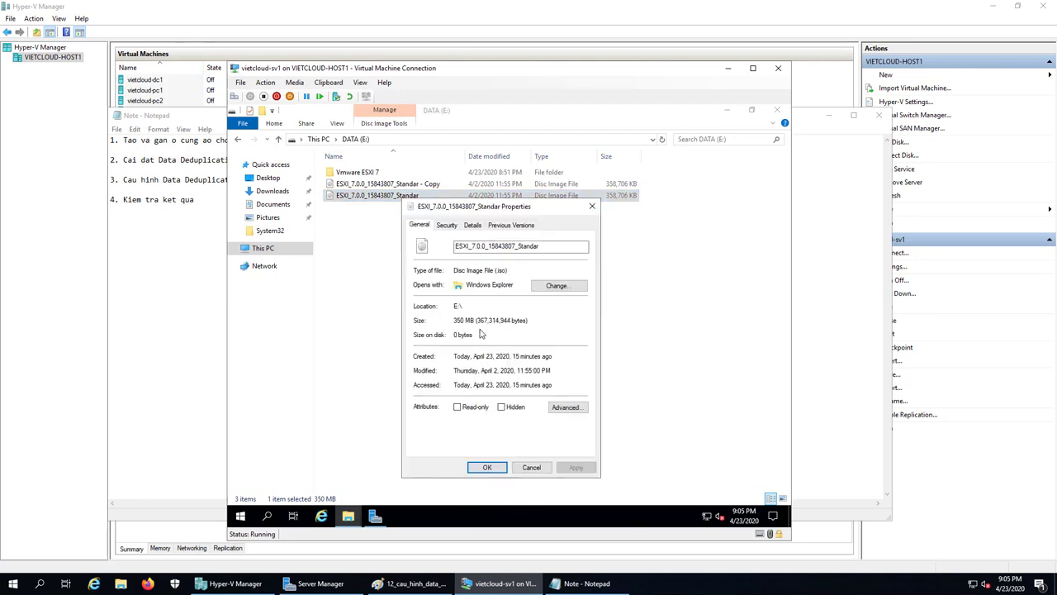
pyautogui.moveTo(477, 320); pyautogui.dragTo(453, 321)
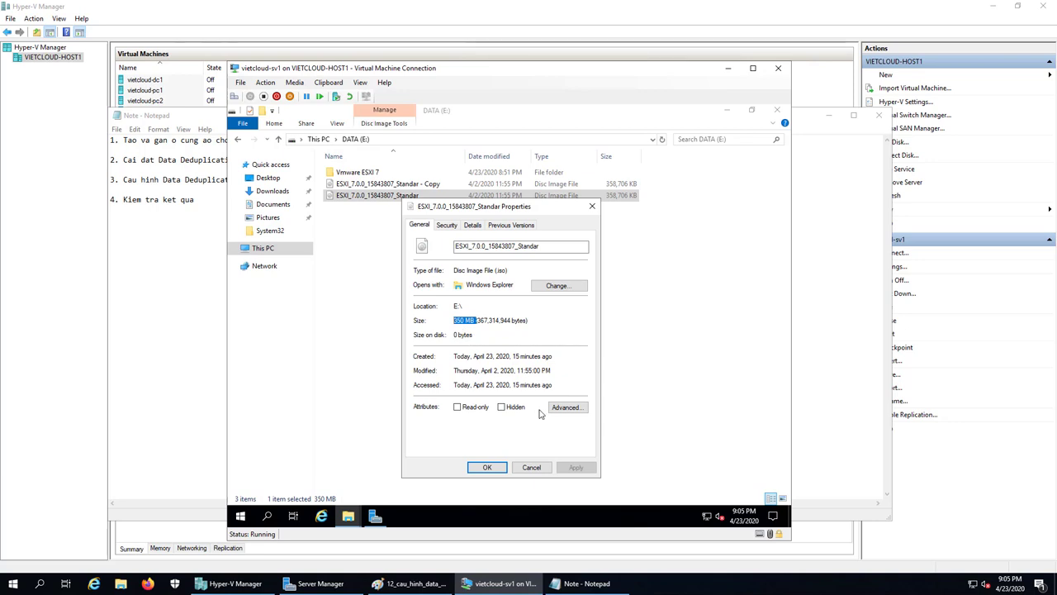
pyautogui.moveTo(480, 335); pyautogui.dragTo(449, 334)
pyautogui.click(467, 334)
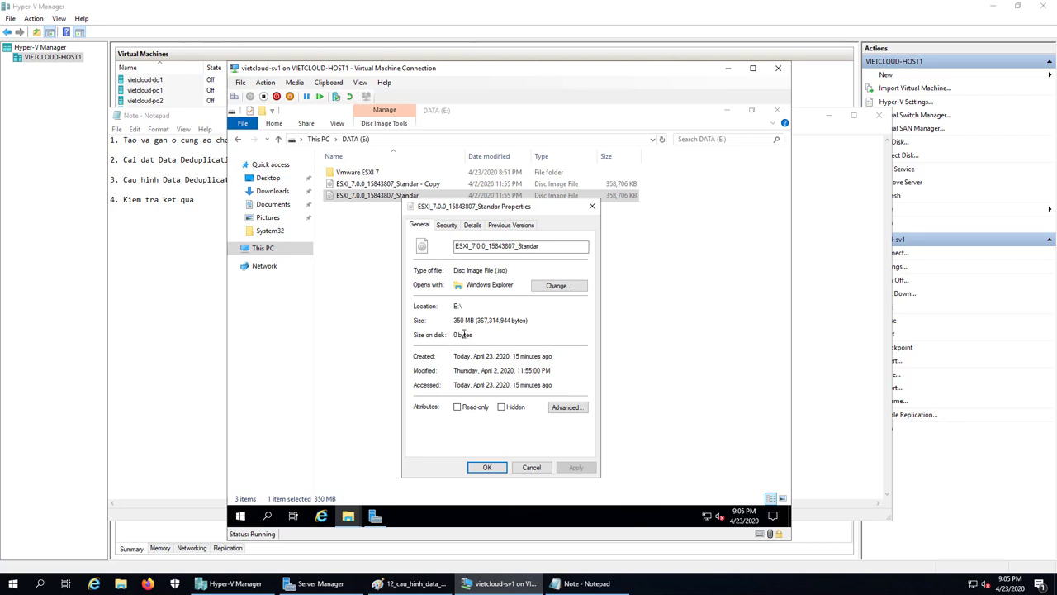
pyautogui.click(531, 467)
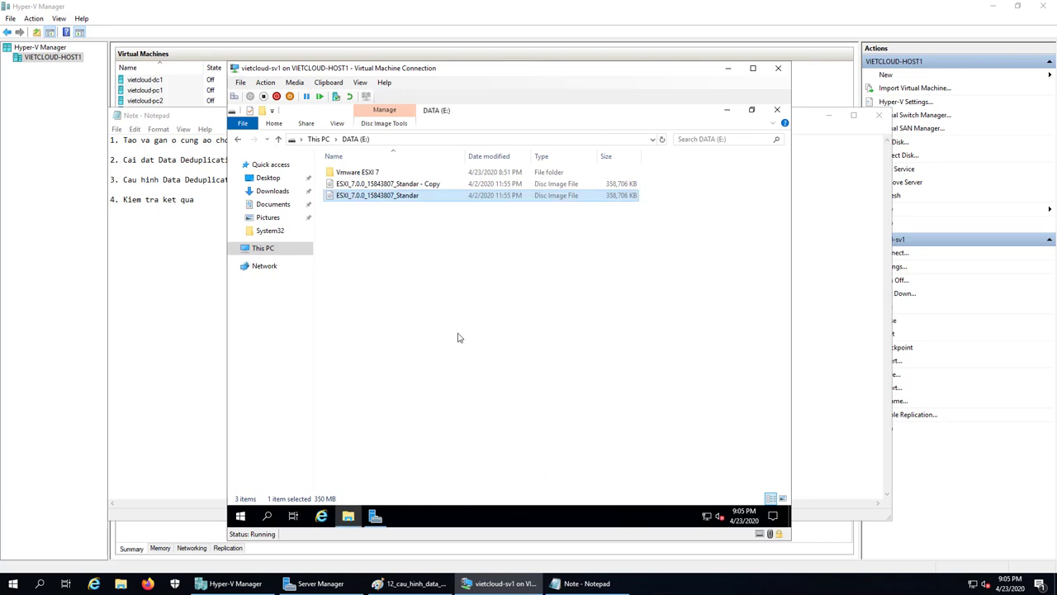
# Check the properties of vmware_esxi_7 in the Vmware ESXI 7 folder.
pyautogui.doubleClick(363, 173)
pyautogui.click(368, 175)
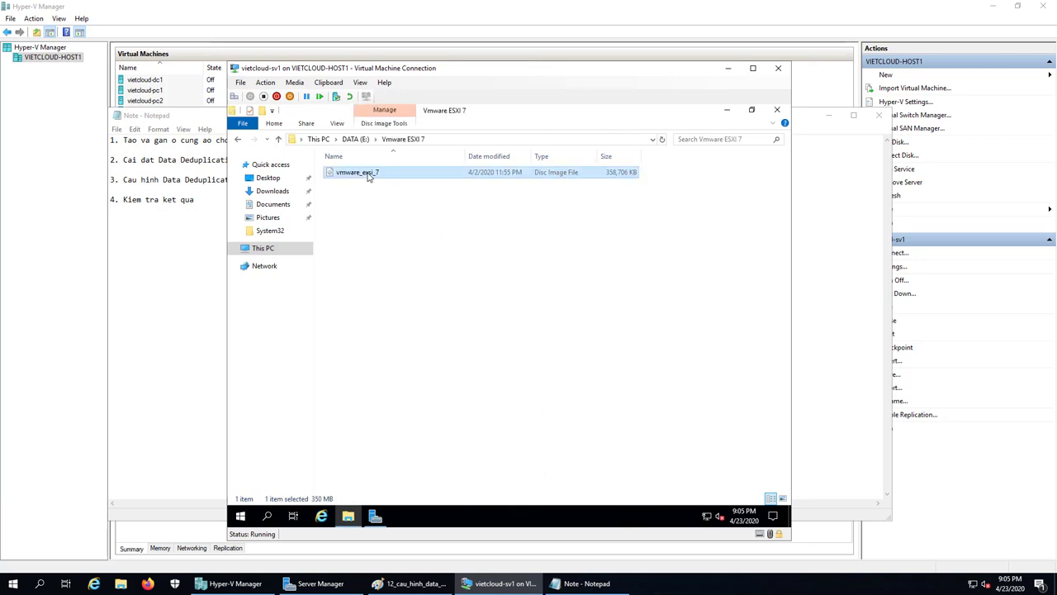
pyautogui.rightClick(369, 175)
pyautogui.click(428, 426)
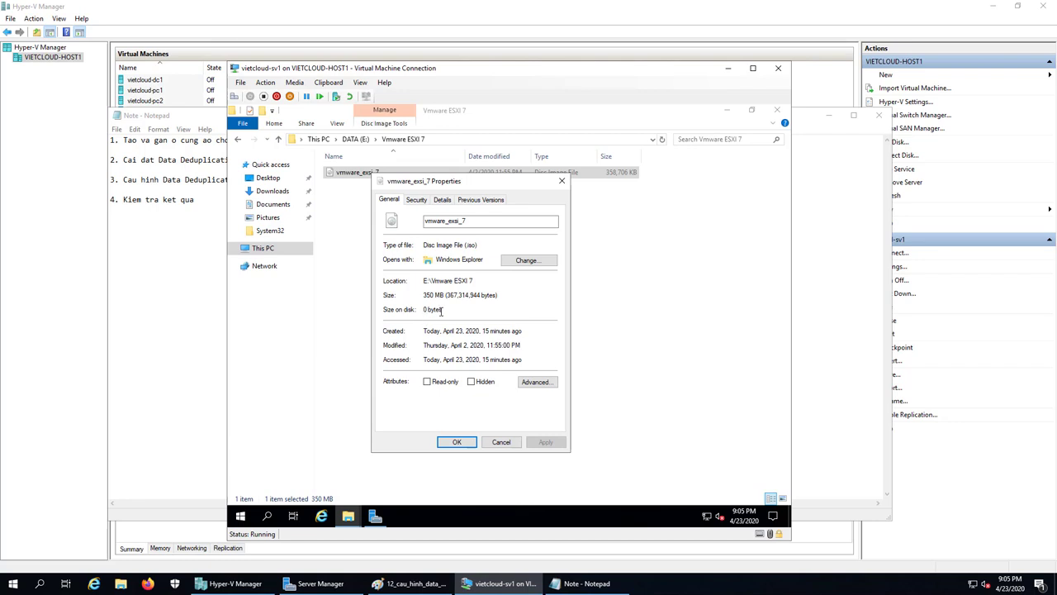
pyautogui.click(502, 442)
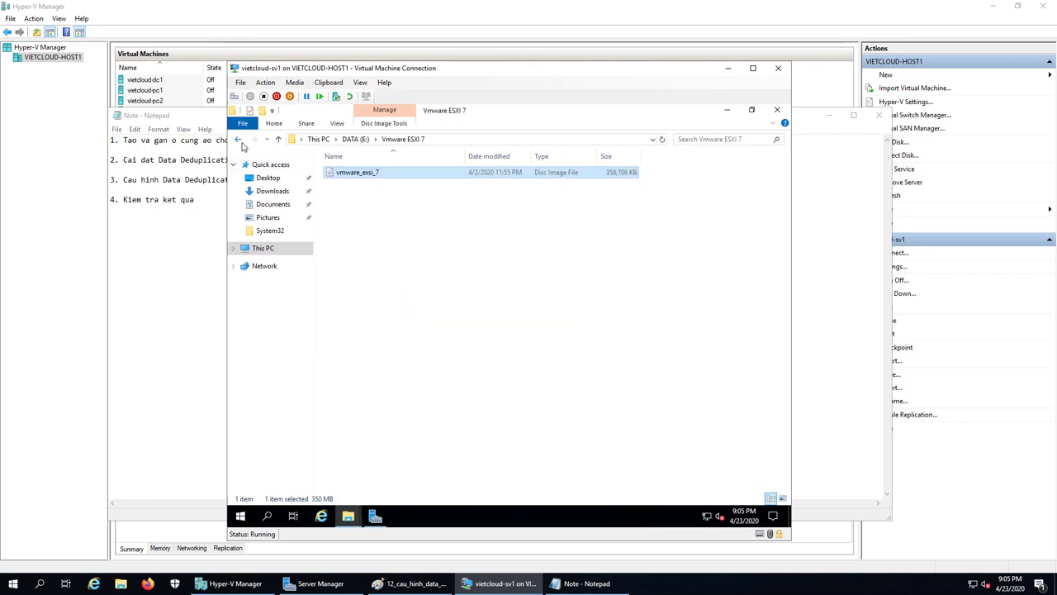
# Confirm the ESXI copy disc image on E: also takes 0 bytes on disk.
pyautogui.click(238, 139)
pyautogui.click(404, 183)
pyautogui.rightClick(405, 184)
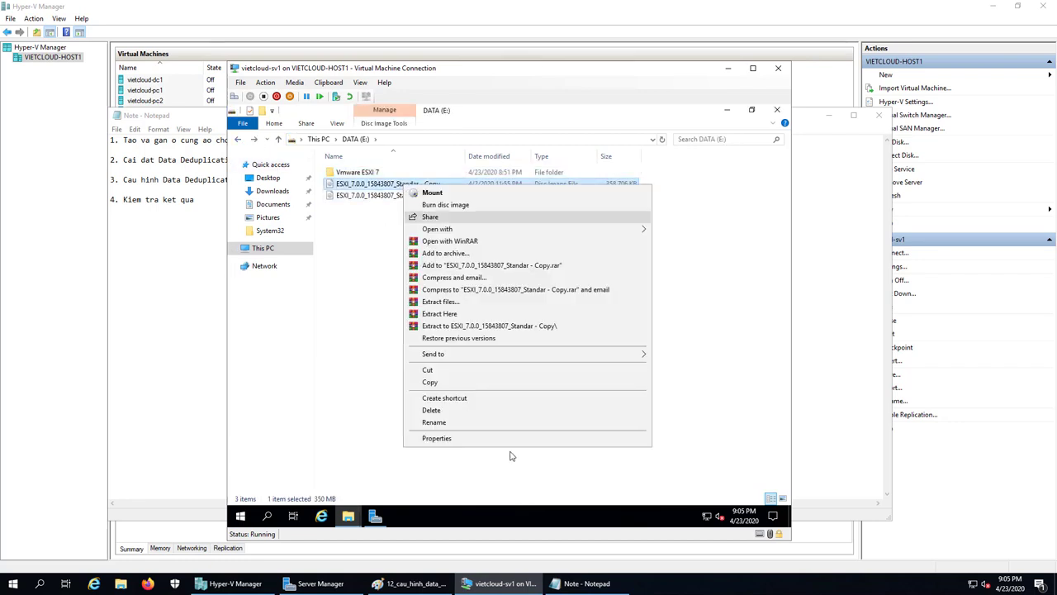
pyautogui.click(481, 438)
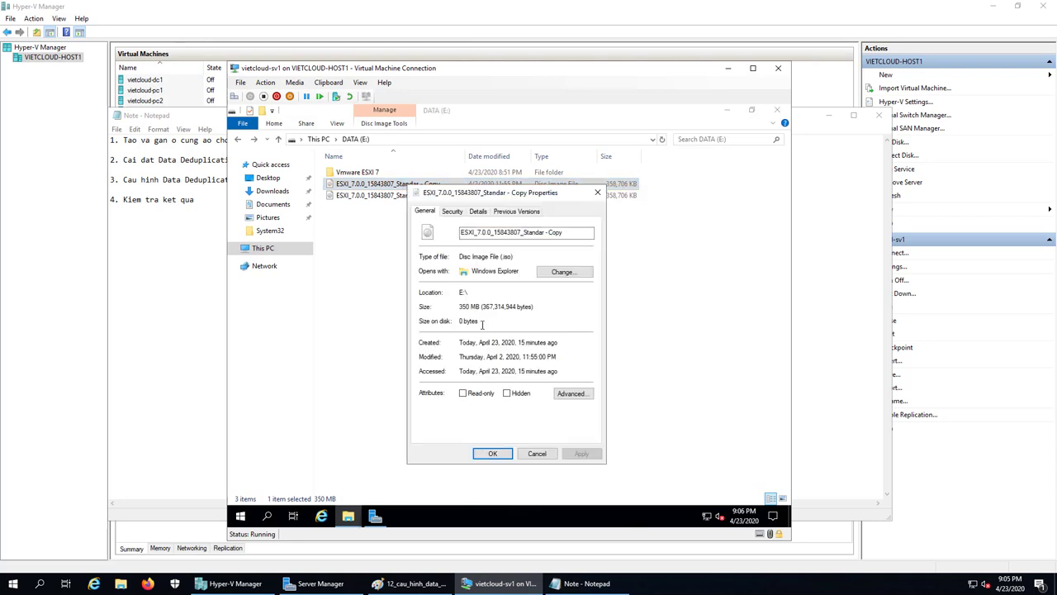
pyautogui.moveTo(479, 321); pyautogui.dragTo(458, 320)
pyautogui.click(537, 453)
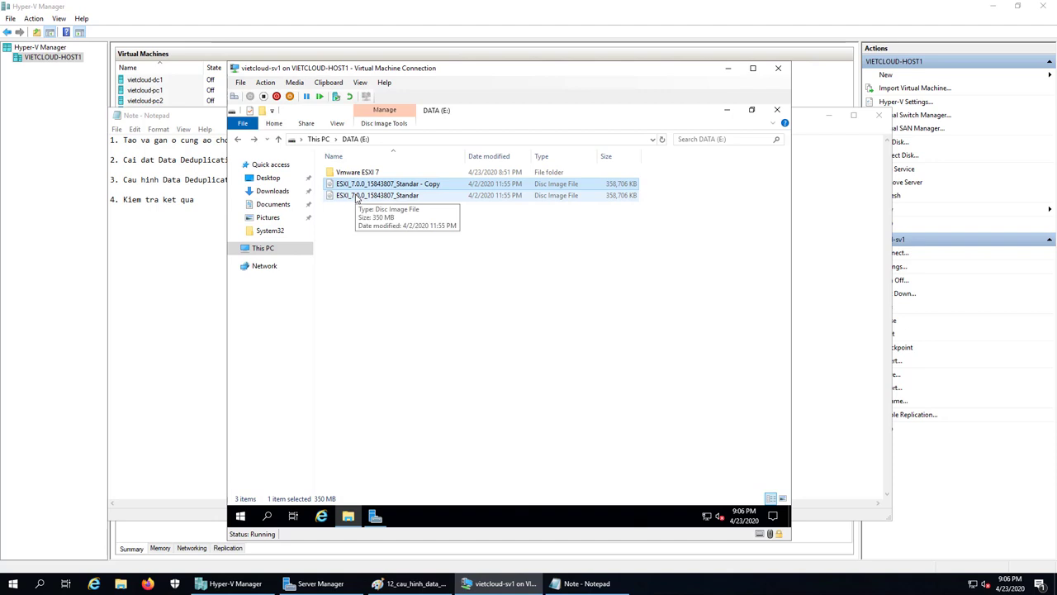
# Recheck vmware_esxi_7's properties, then reopen DATA (E:) Properties showing 906 MB used.
pyautogui.click(360, 196)
pyautogui.click(419, 186)
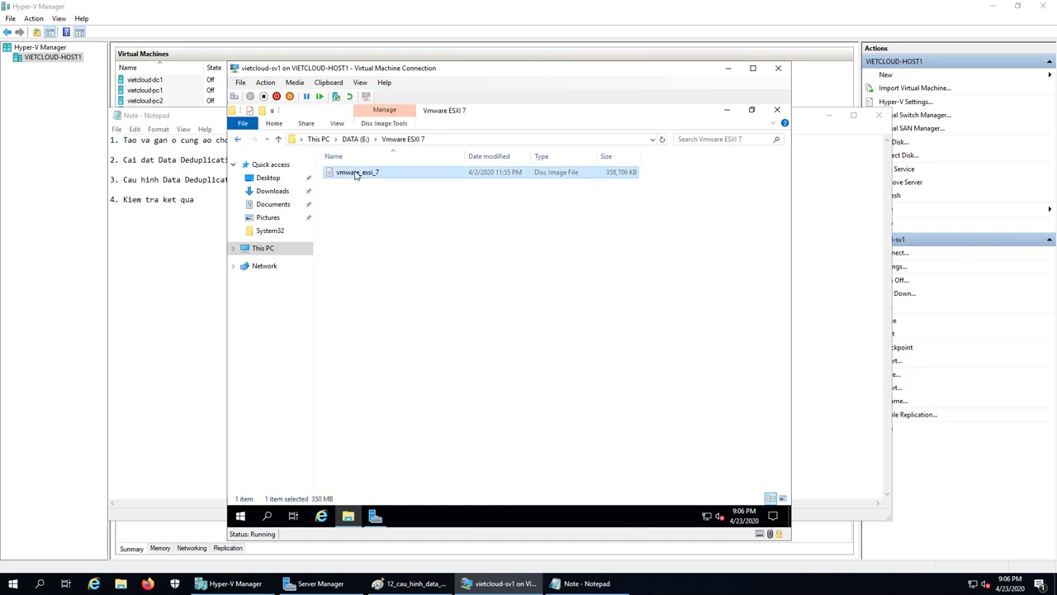
pyautogui.rightClick(357, 174)
pyautogui.click(405, 427)
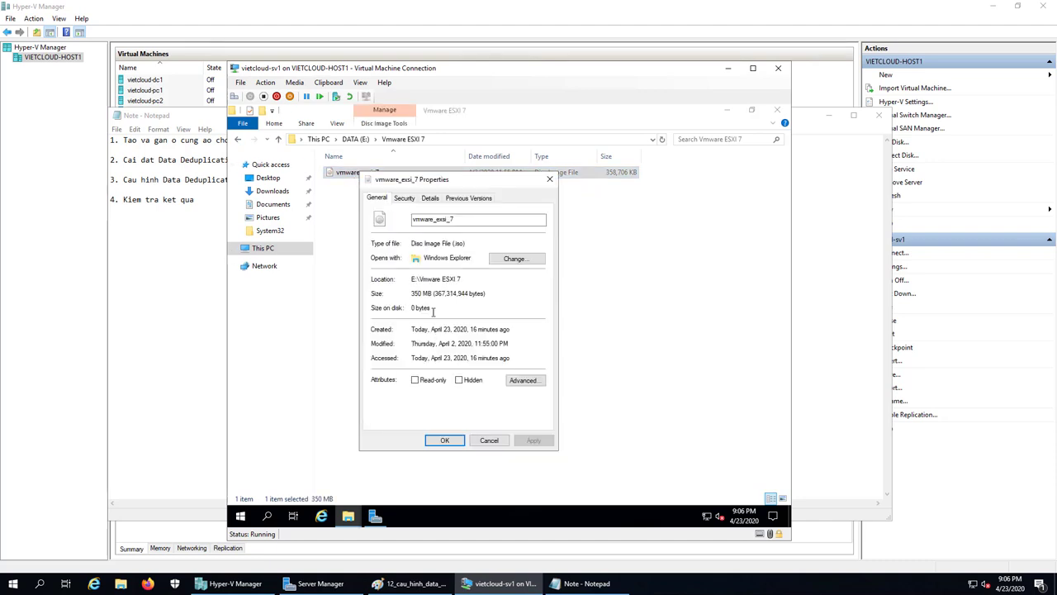
pyautogui.click(491, 440)
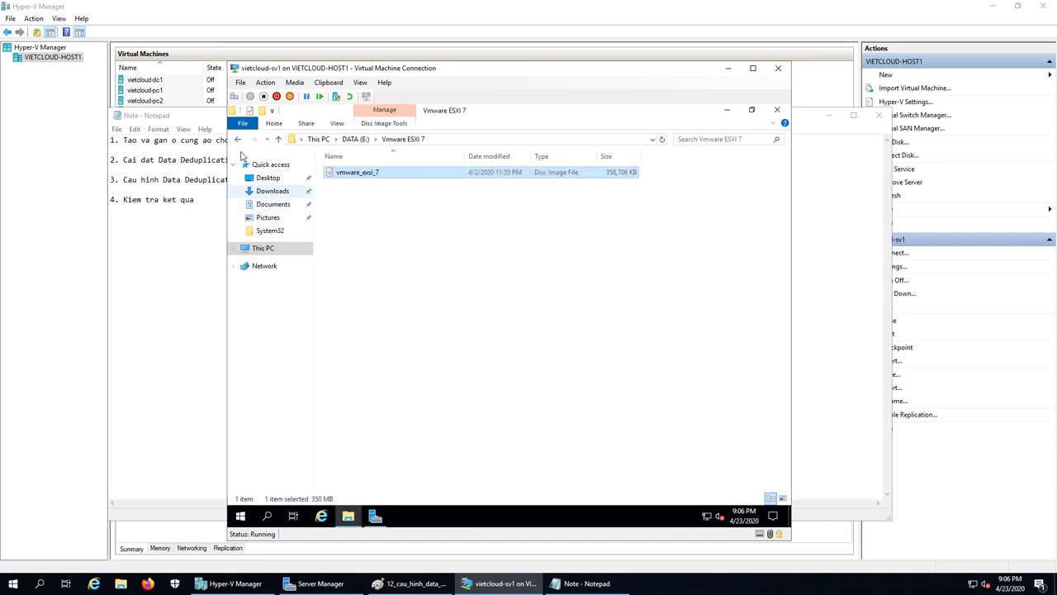
pyautogui.click(238, 141)
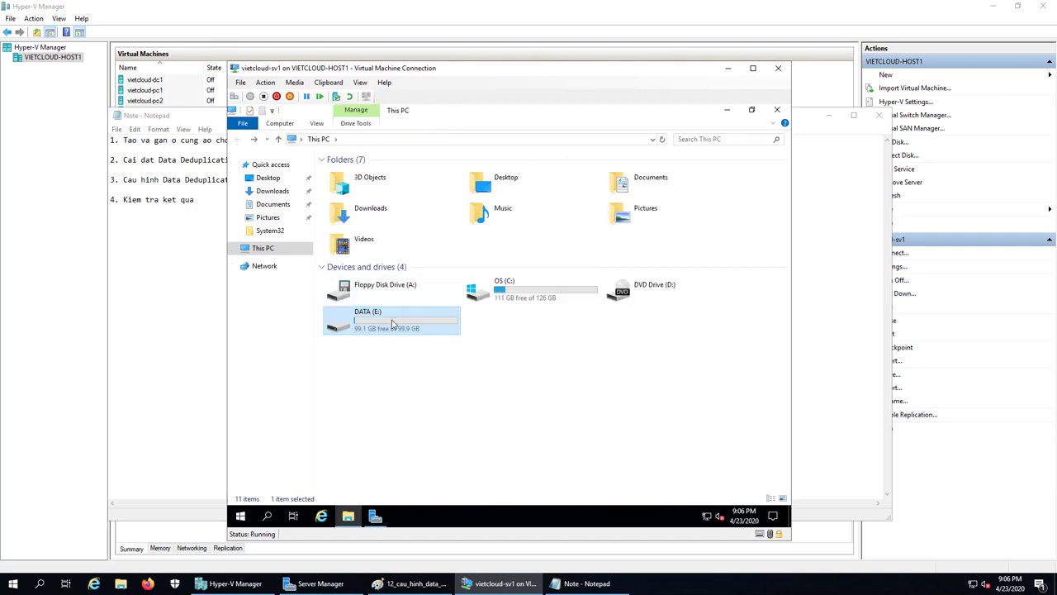
pyautogui.rightClick(393, 322)
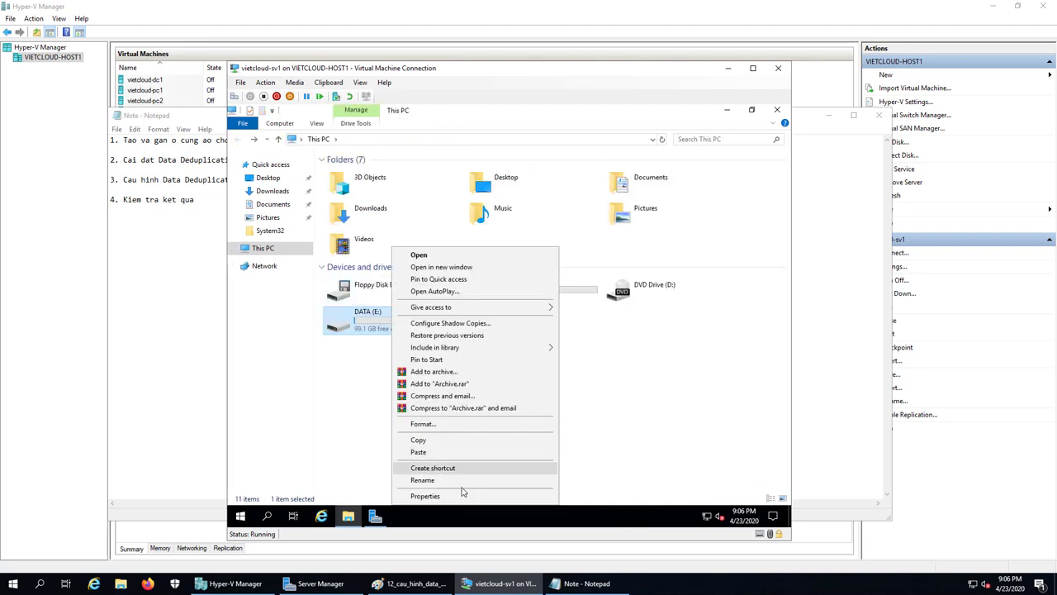
pyautogui.click(426, 495)
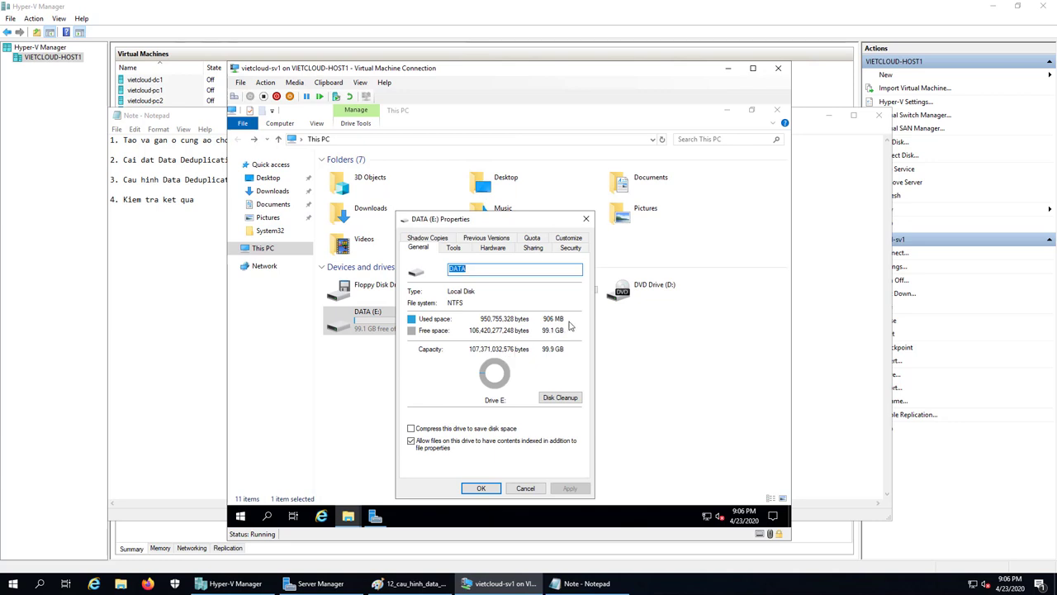